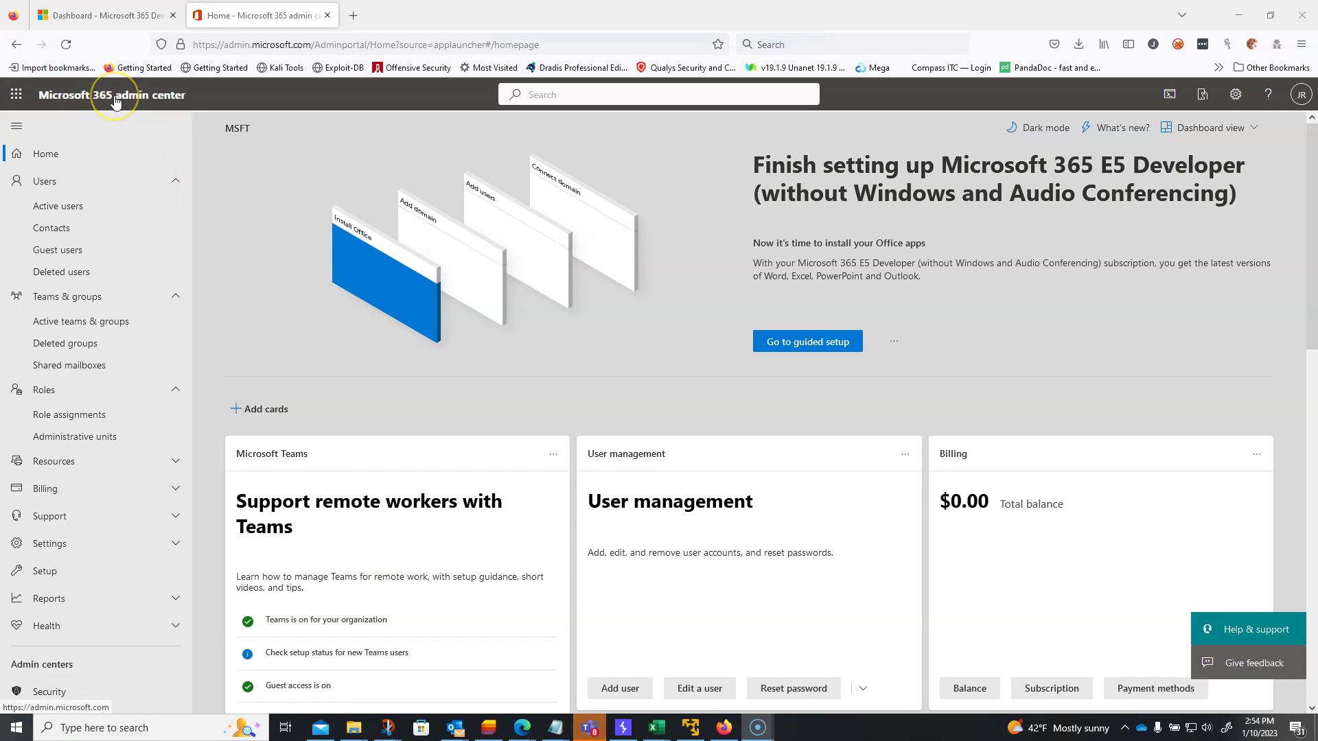
Open Active users and scroll through the accounts holding Microsoft 365 E5 Developer licences.
{"action": "left_click", "coordinate": [55, 212]}
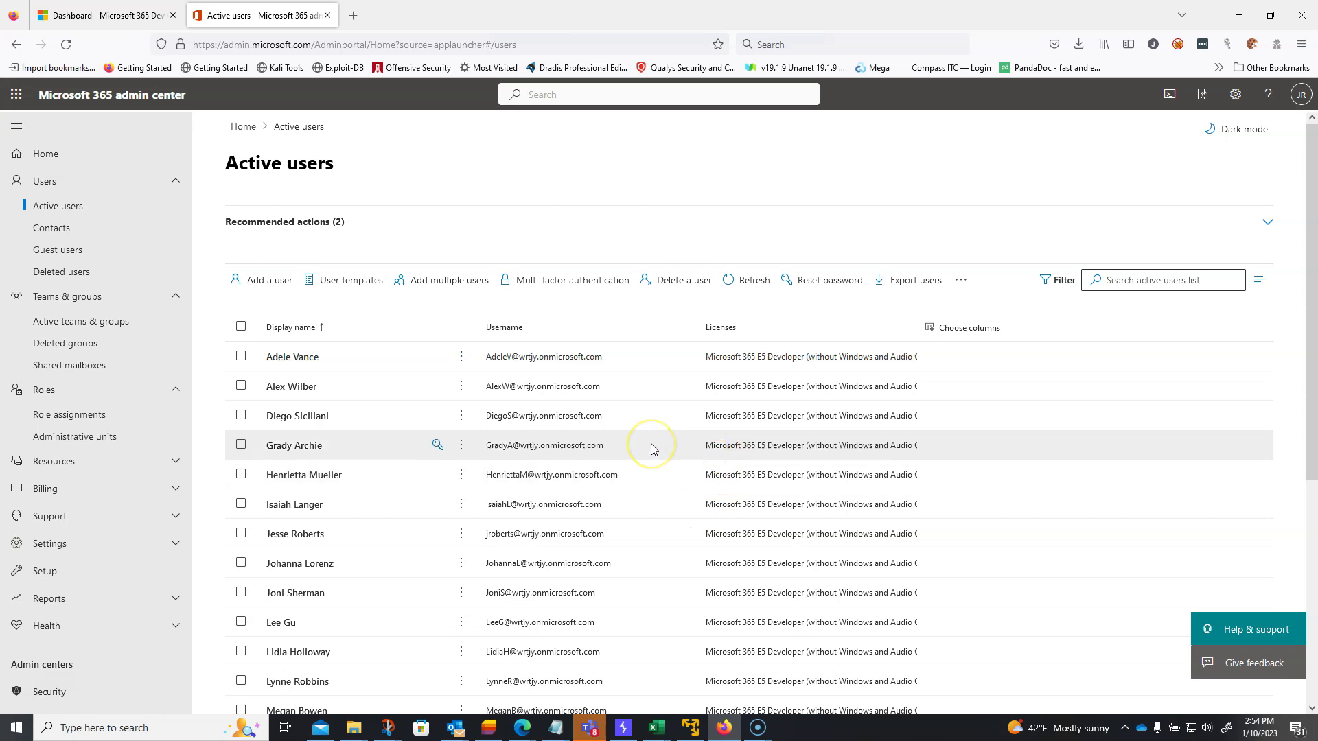
{"action": "scroll", "coordinate": [653, 450], "scroll_direction": "down", "scroll_amount": 5}
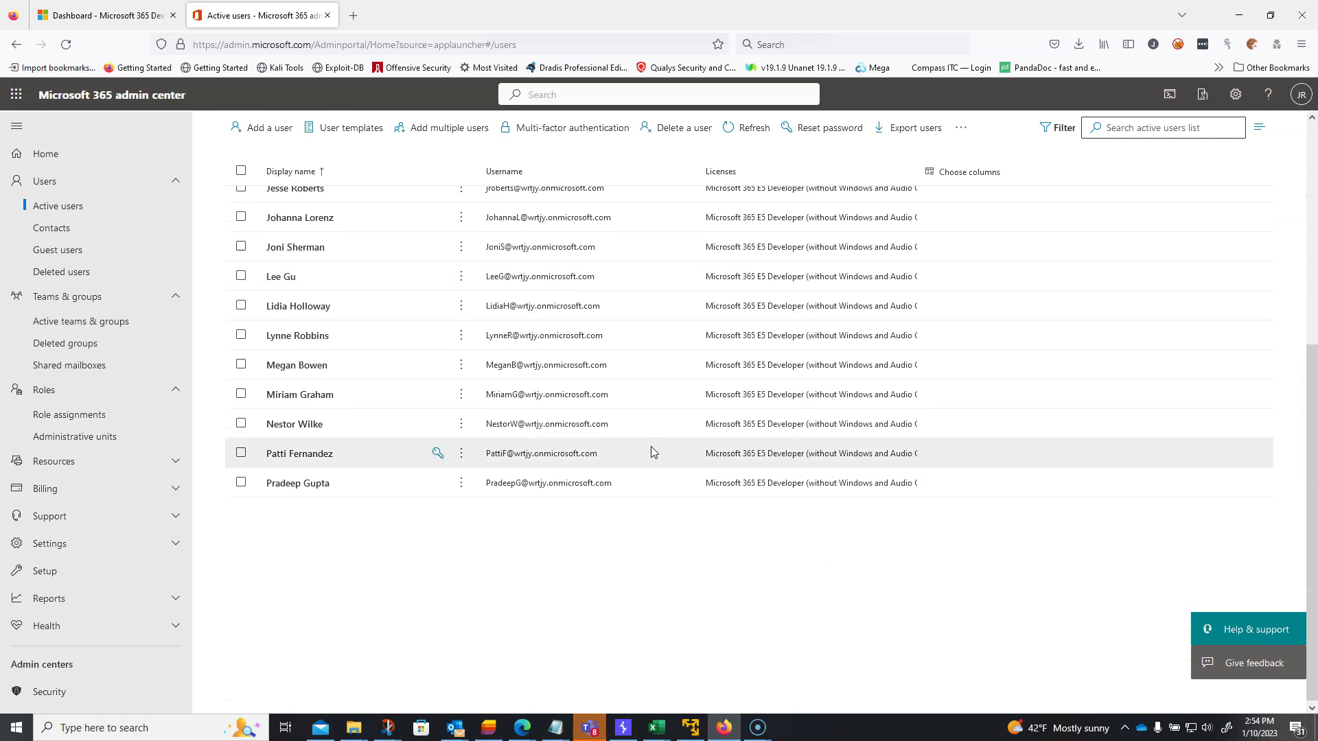
{"action": "scroll", "coordinate": [650, 458], "scroll_direction": "up", "scroll_amount": 5}
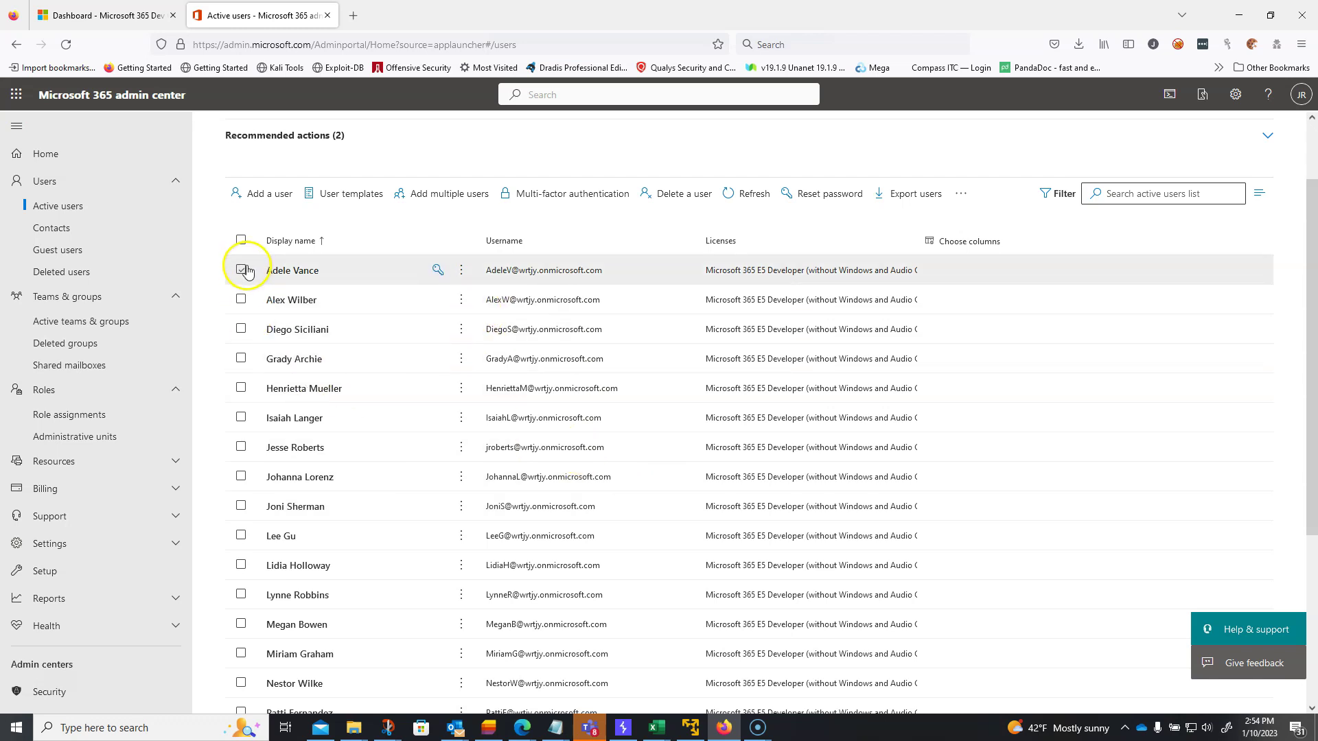
Sign the first listed user out of all sessions and save a sign-in block on their account.
{"action": "left_click", "coordinate": [356, 275]}
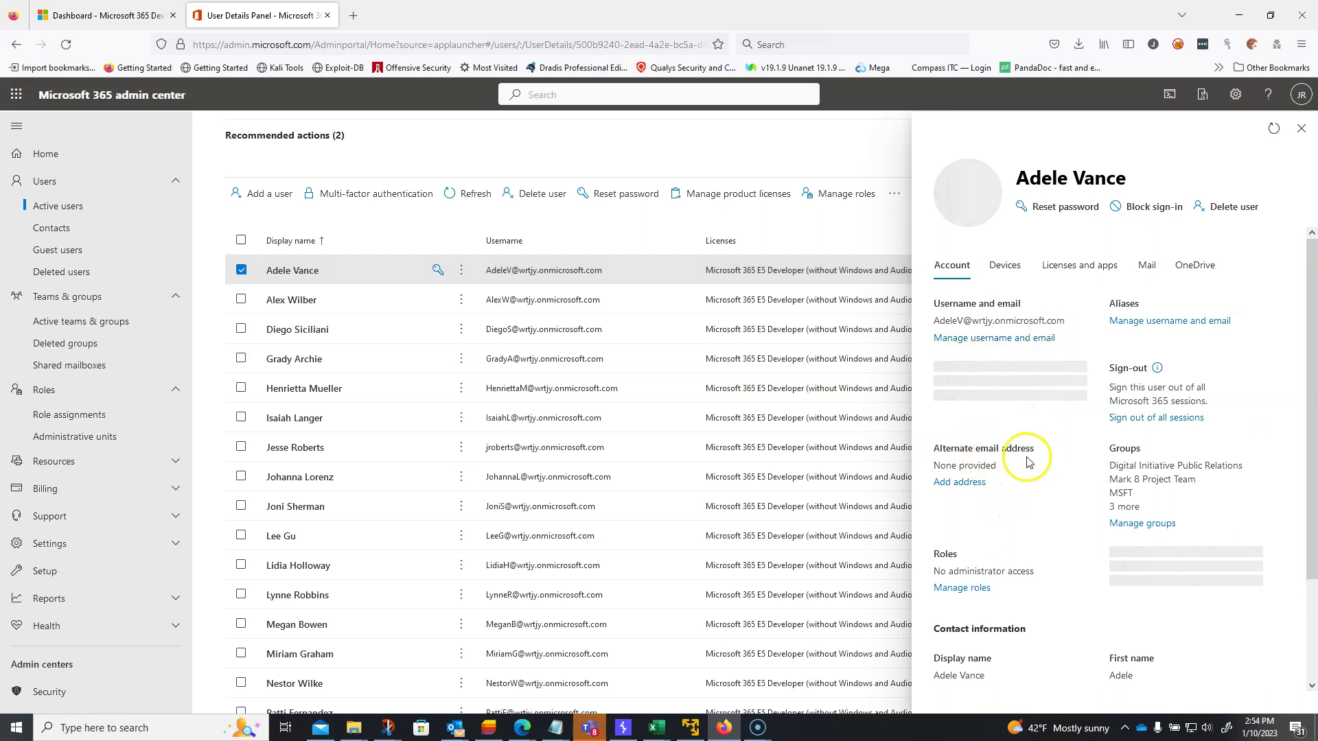
{"action": "left_click", "coordinate": [1121, 419]}
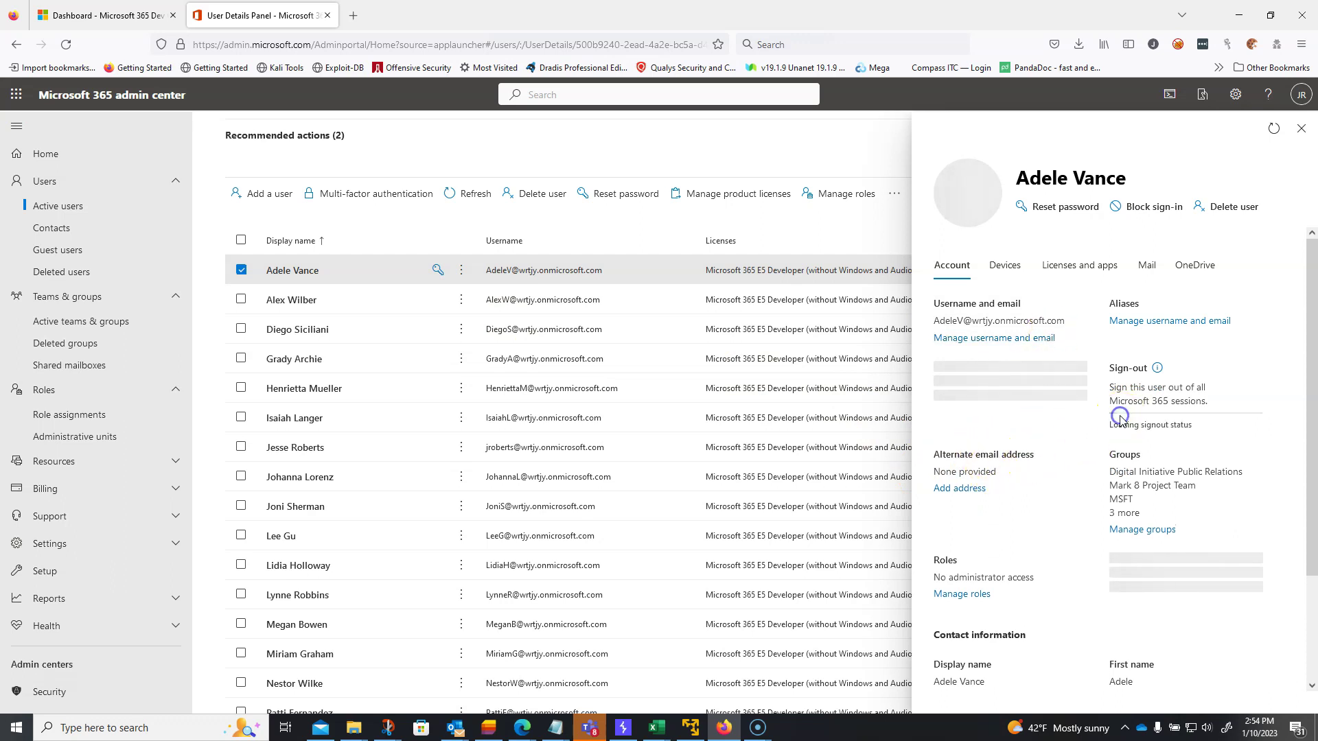
{"action": "left_click", "coordinate": [1156, 208]}
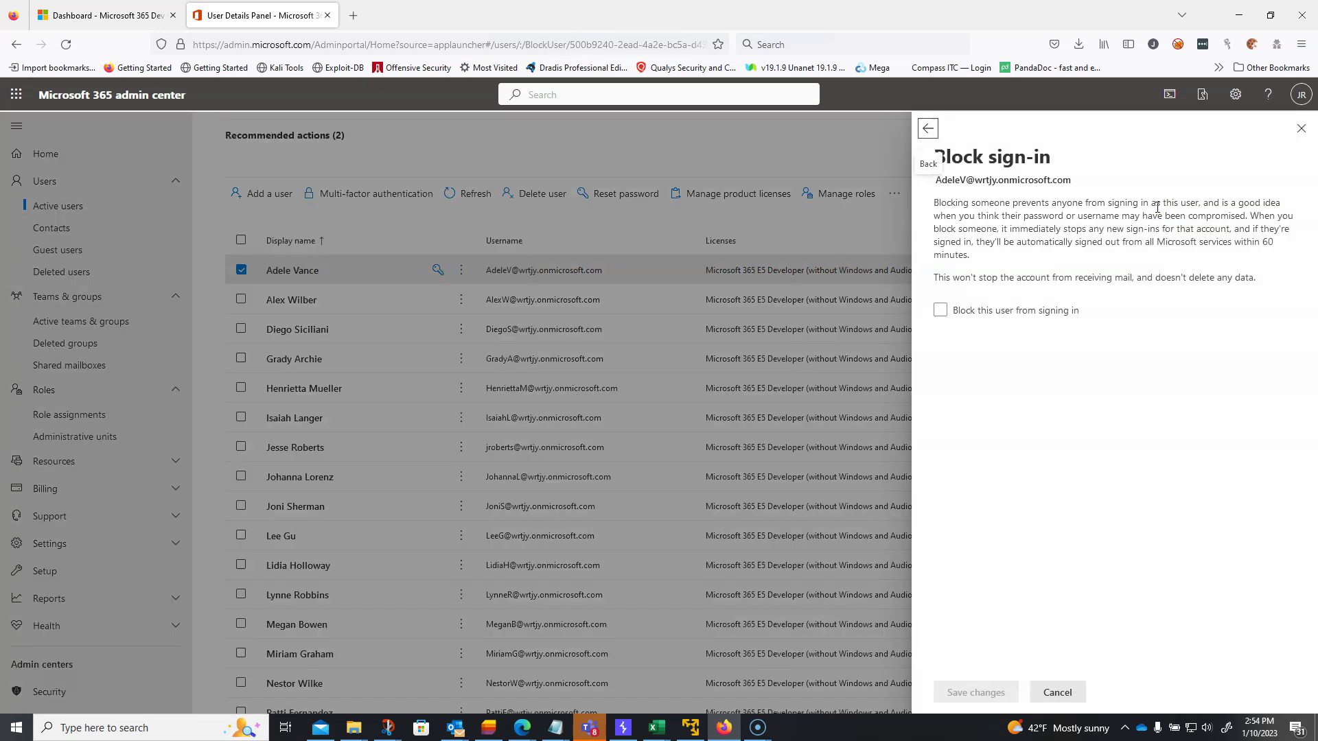
{"action": "left_click", "coordinate": [939, 311]}
{"action": "left_click", "coordinate": [973, 695]}
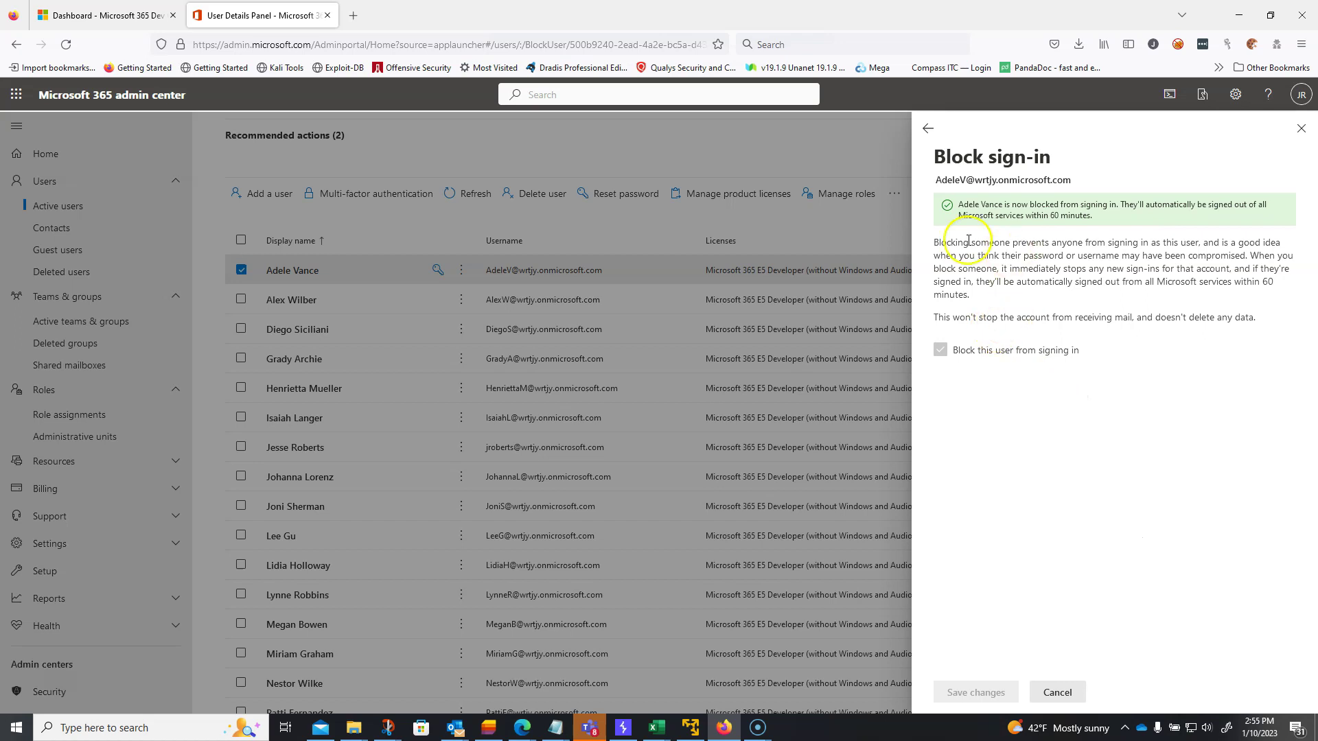
{"action": "left_click", "coordinate": [926, 128]}
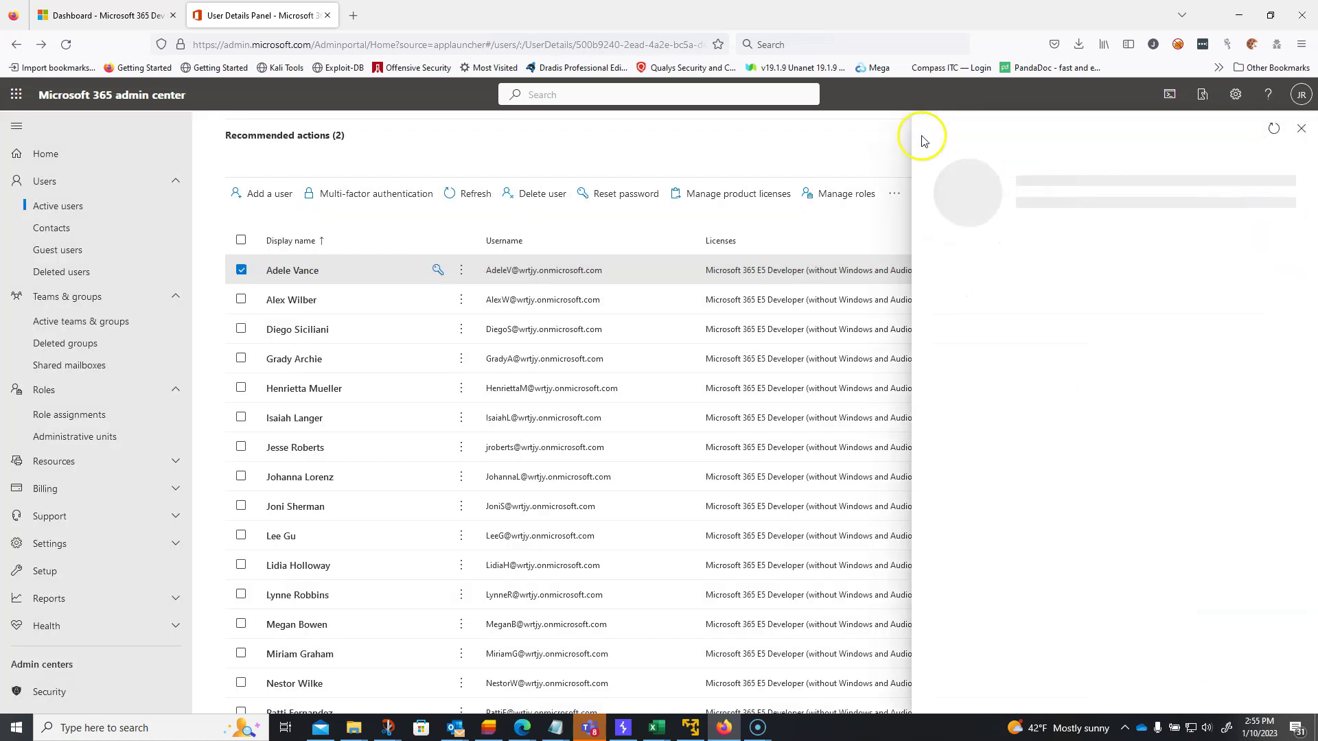
Reopen the first user's details and confirm their status shows Sign-in blocked.
{"action": "left_click", "coordinate": [1300, 129]}
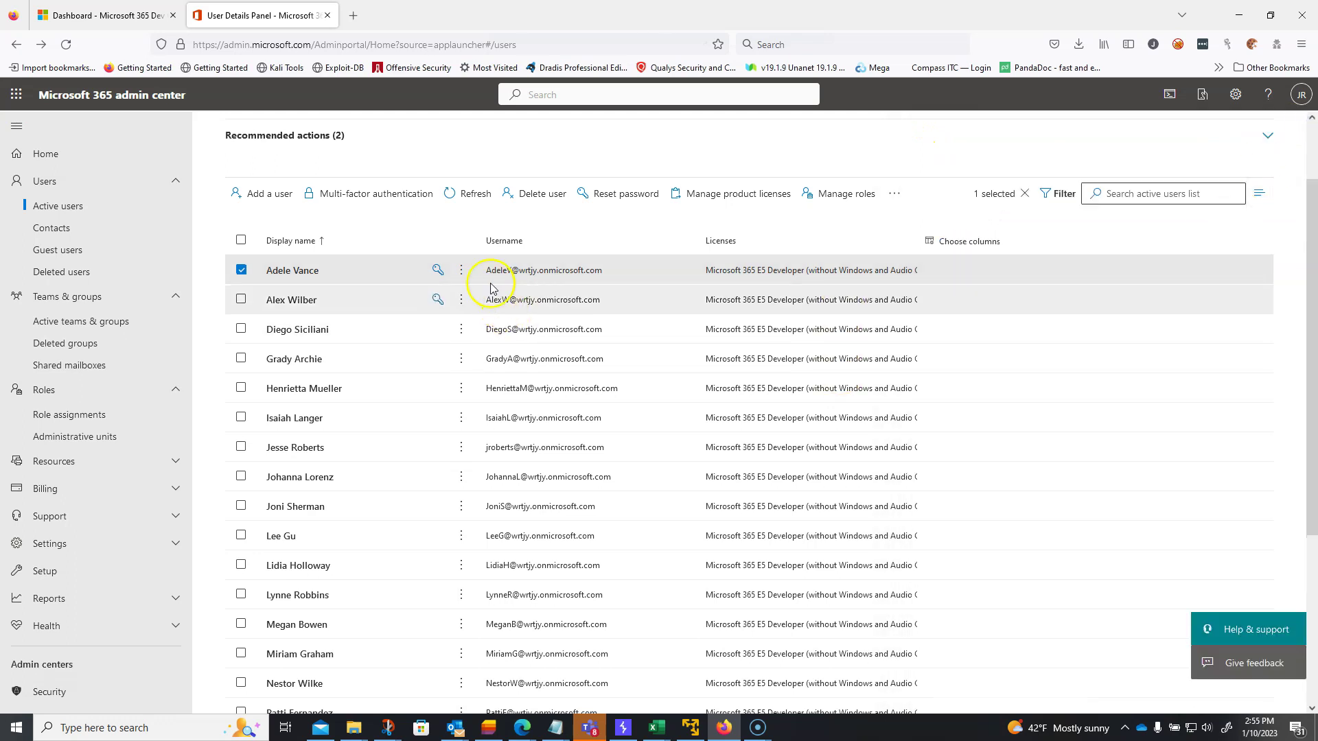
{"action": "left_click", "coordinate": [392, 270]}
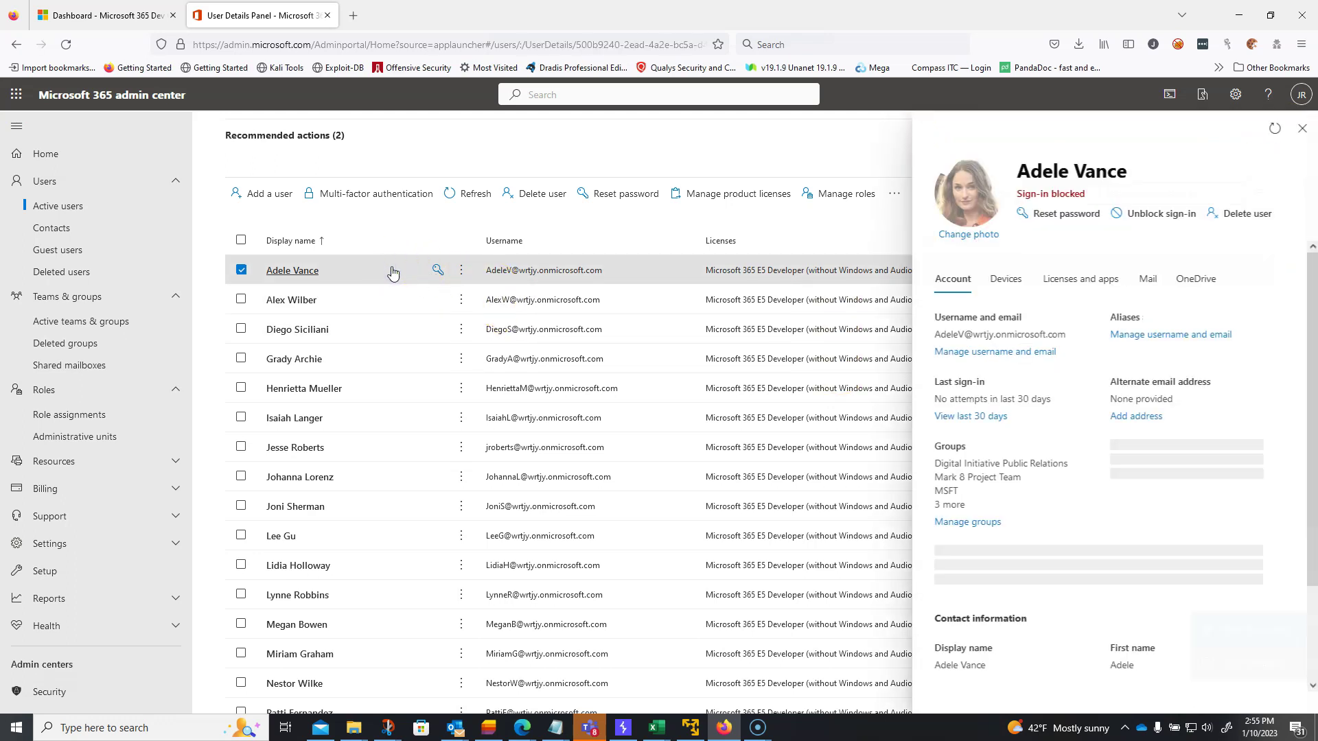
{"action": "left_click", "coordinate": [1030, 195]}
{"action": "triple_click", "coordinate": [1030, 195]}
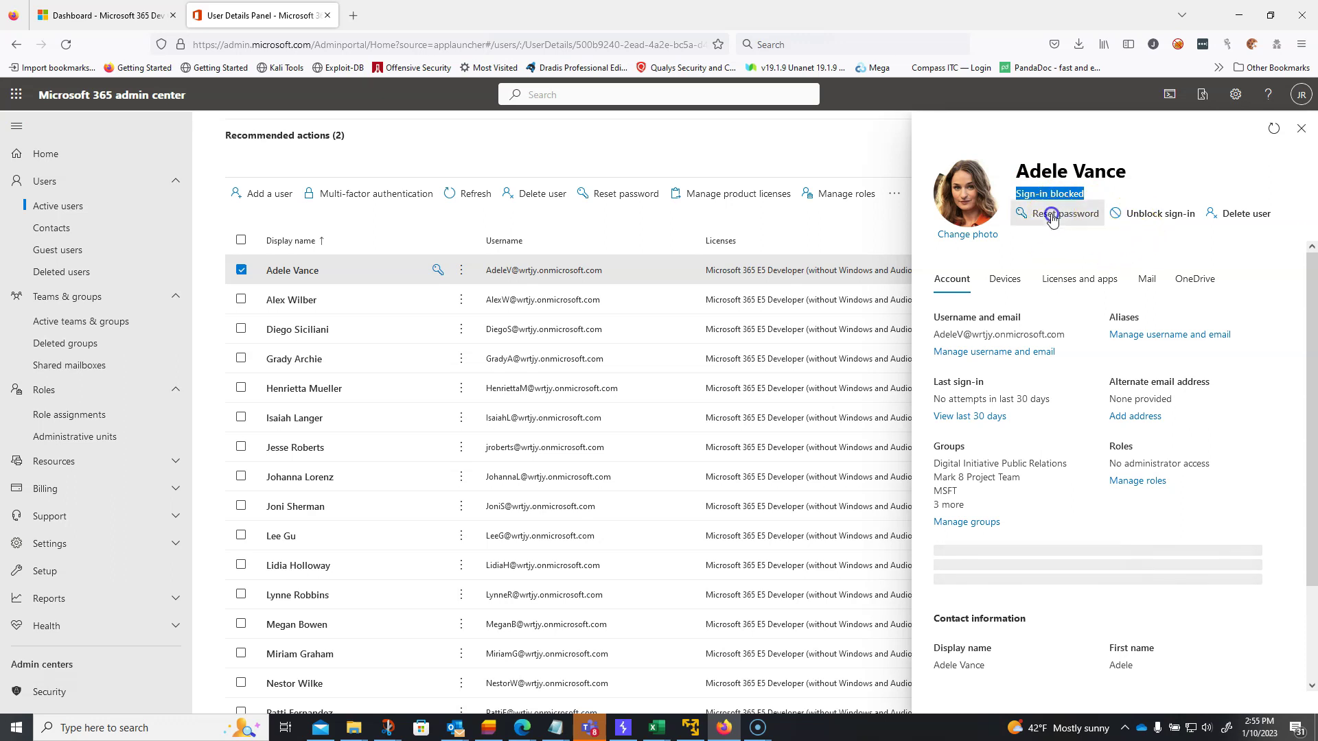
Reset their password to auto-generated, change required at next sign-in, with sign-in info emailed to the admin.
{"action": "left_click", "coordinate": [1053, 215]}
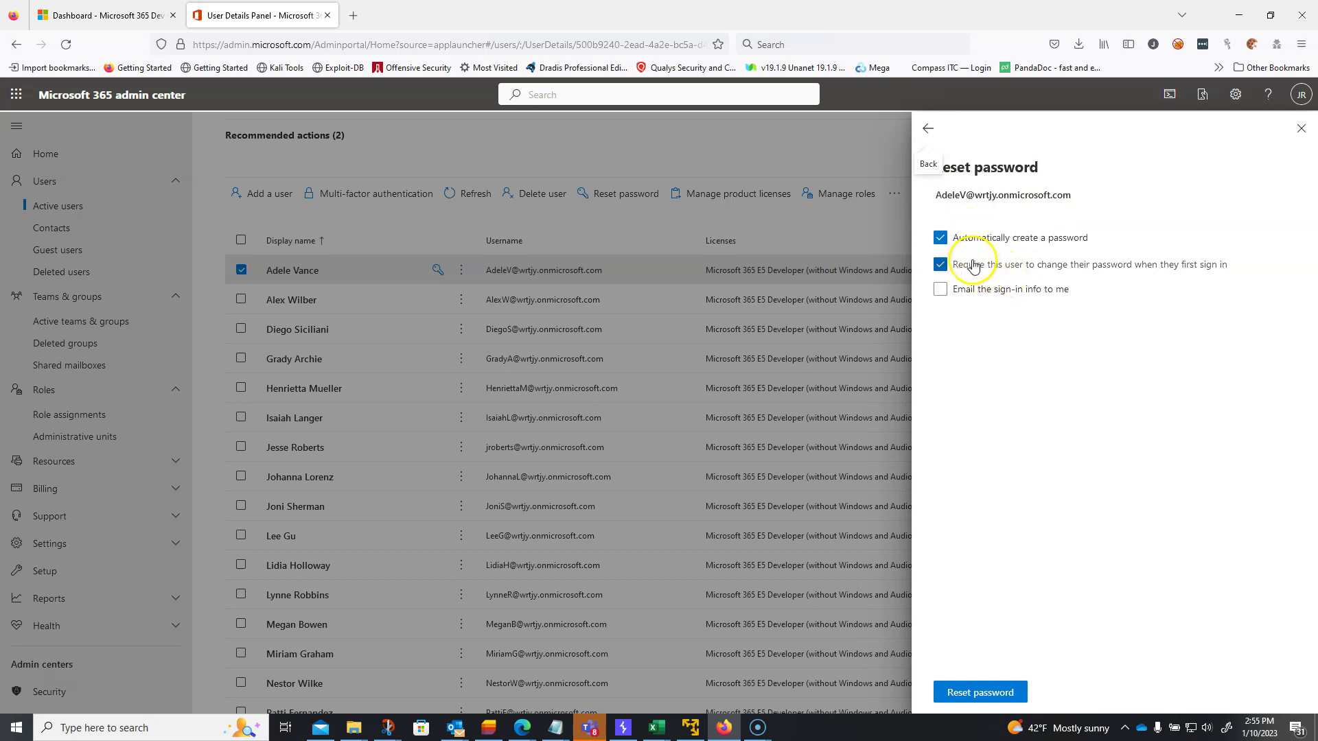
{"action": "left_click", "coordinate": [942, 292]}
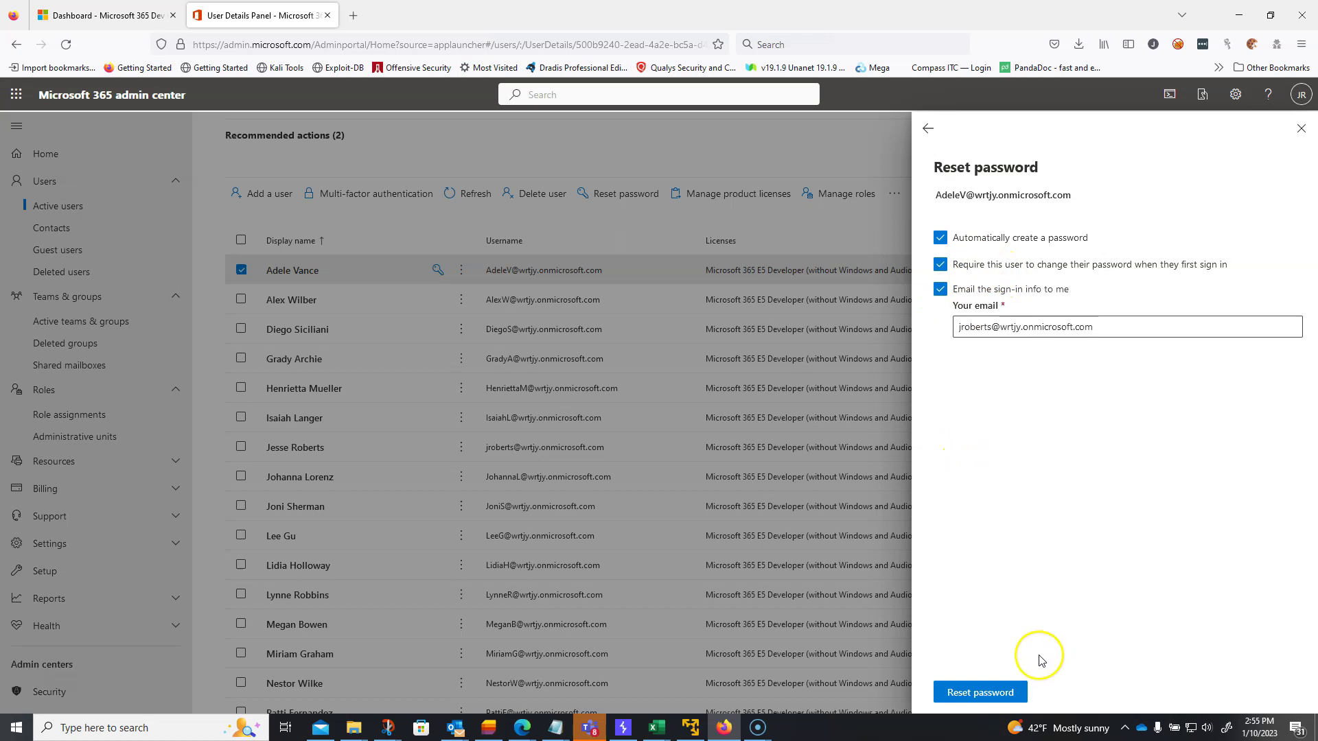
{"action": "left_click", "coordinate": [975, 692]}
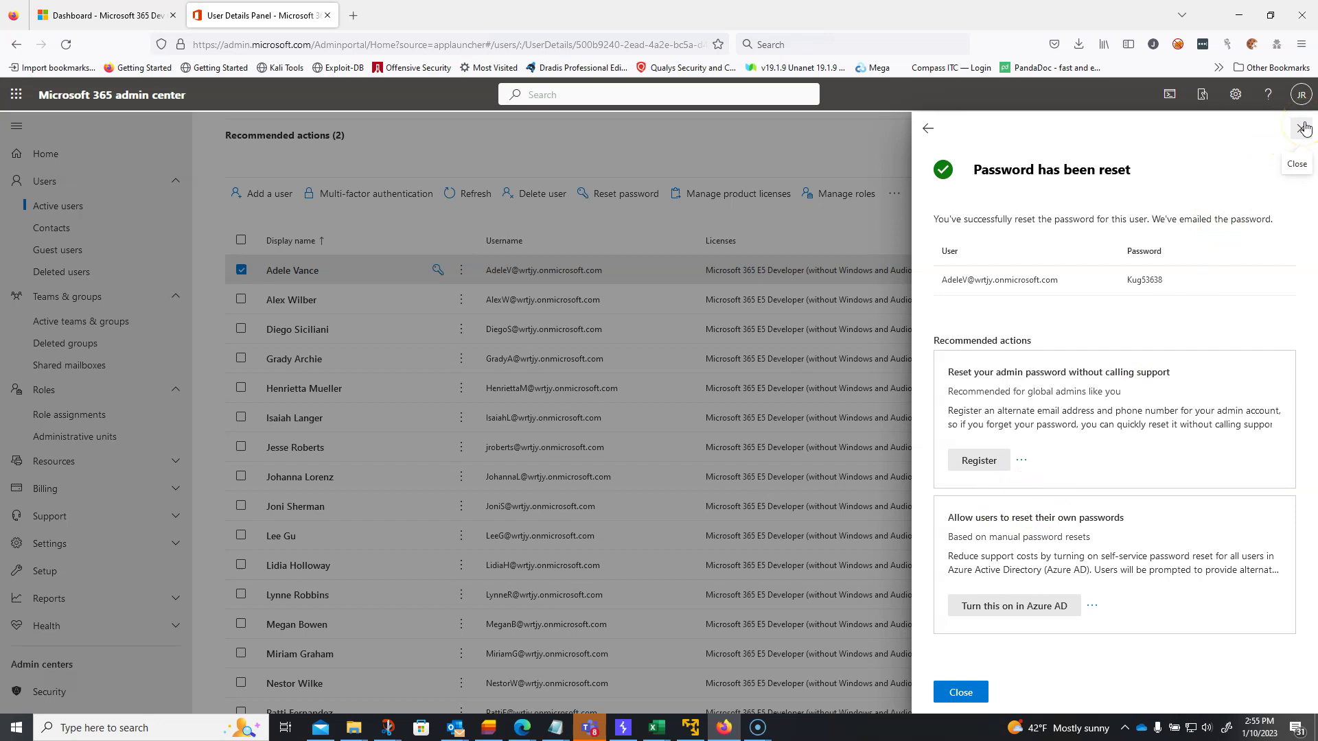
{"action": "left_click", "coordinate": [1303, 128]}
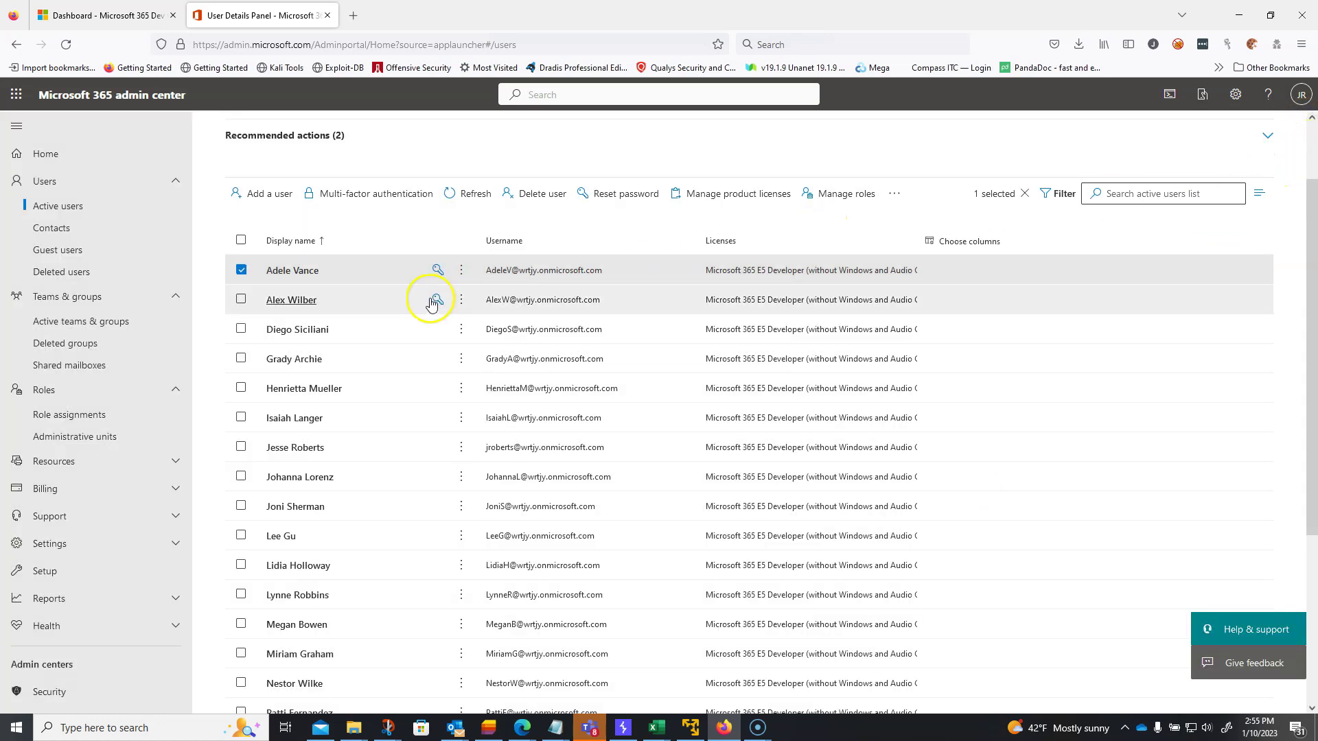
Check the blocked user's last 30 days of sign-ins, which show no attempts.
{"action": "left_click", "coordinate": [412, 273]}
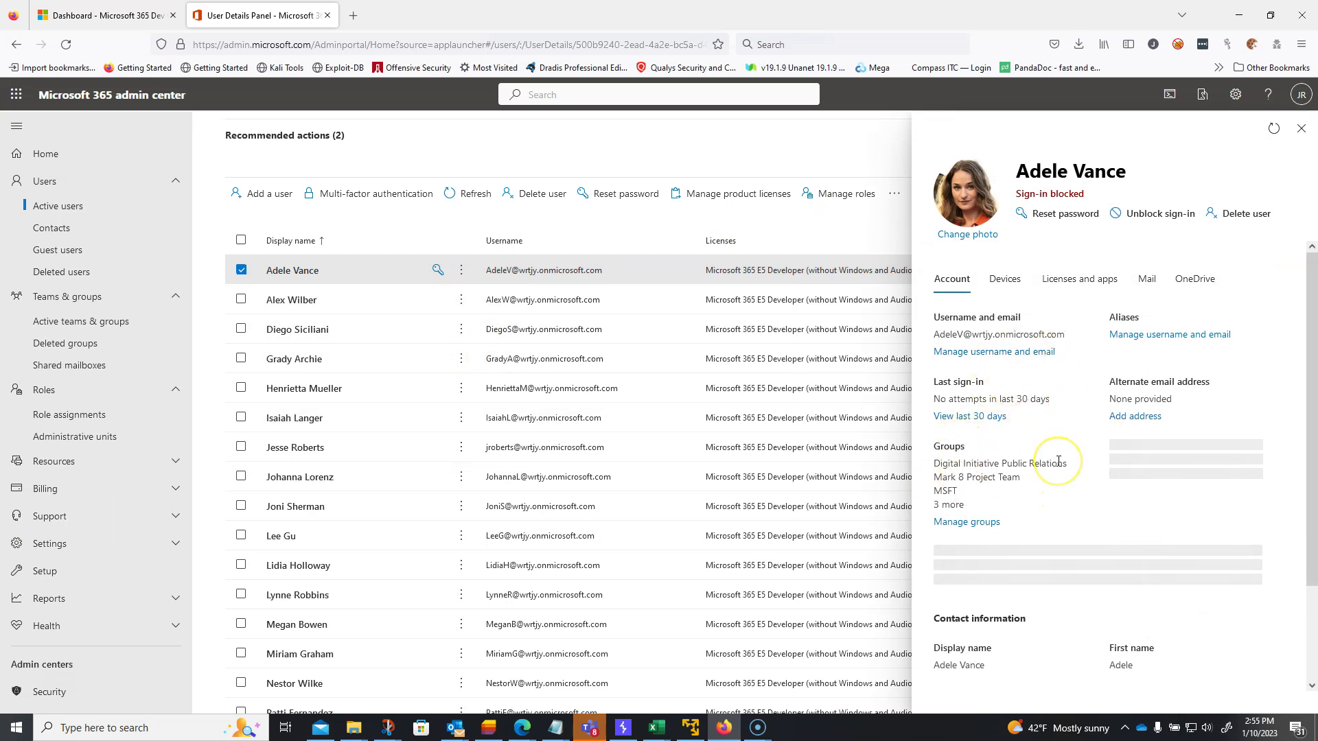
{"action": "right_click", "coordinate": [992, 423]}
{"action": "left_click", "coordinate": [963, 424]}
{"action": "left_click", "coordinate": [1009, 306]}
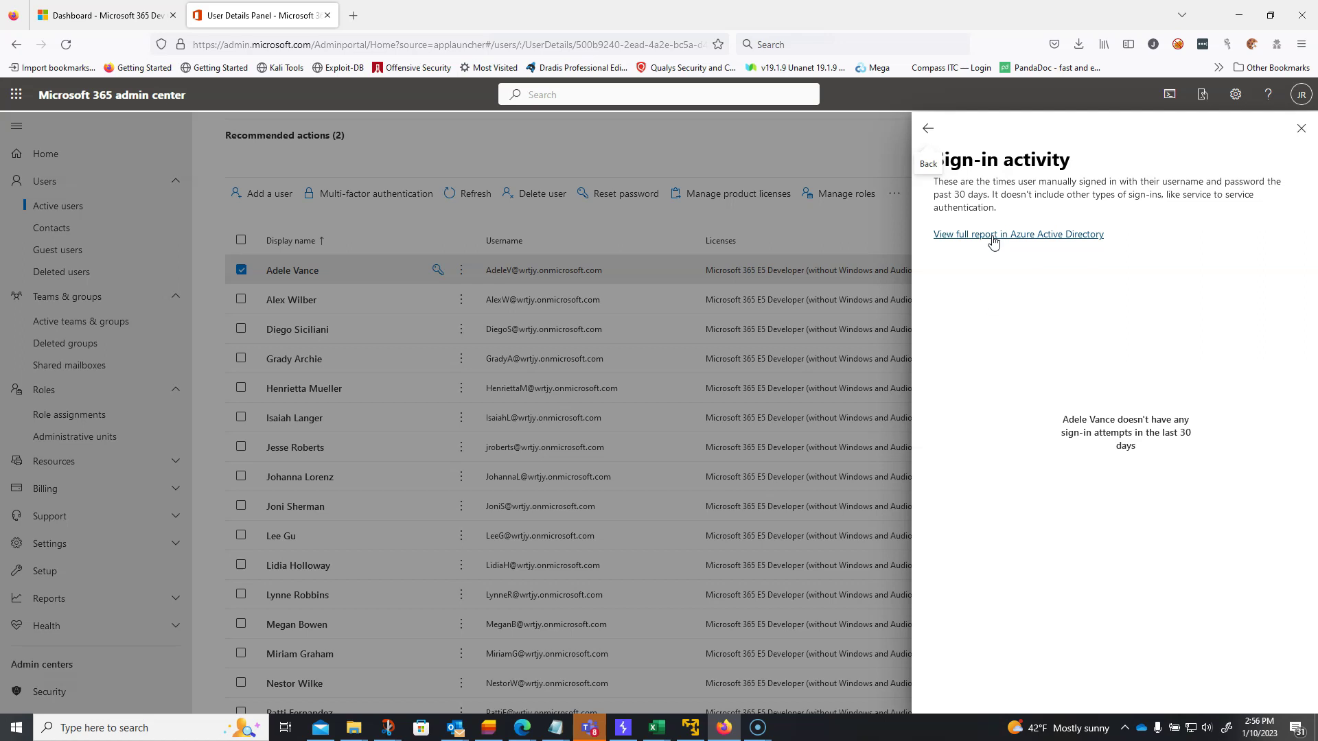
{"action": "left_click", "coordinate": [1302, 128]}
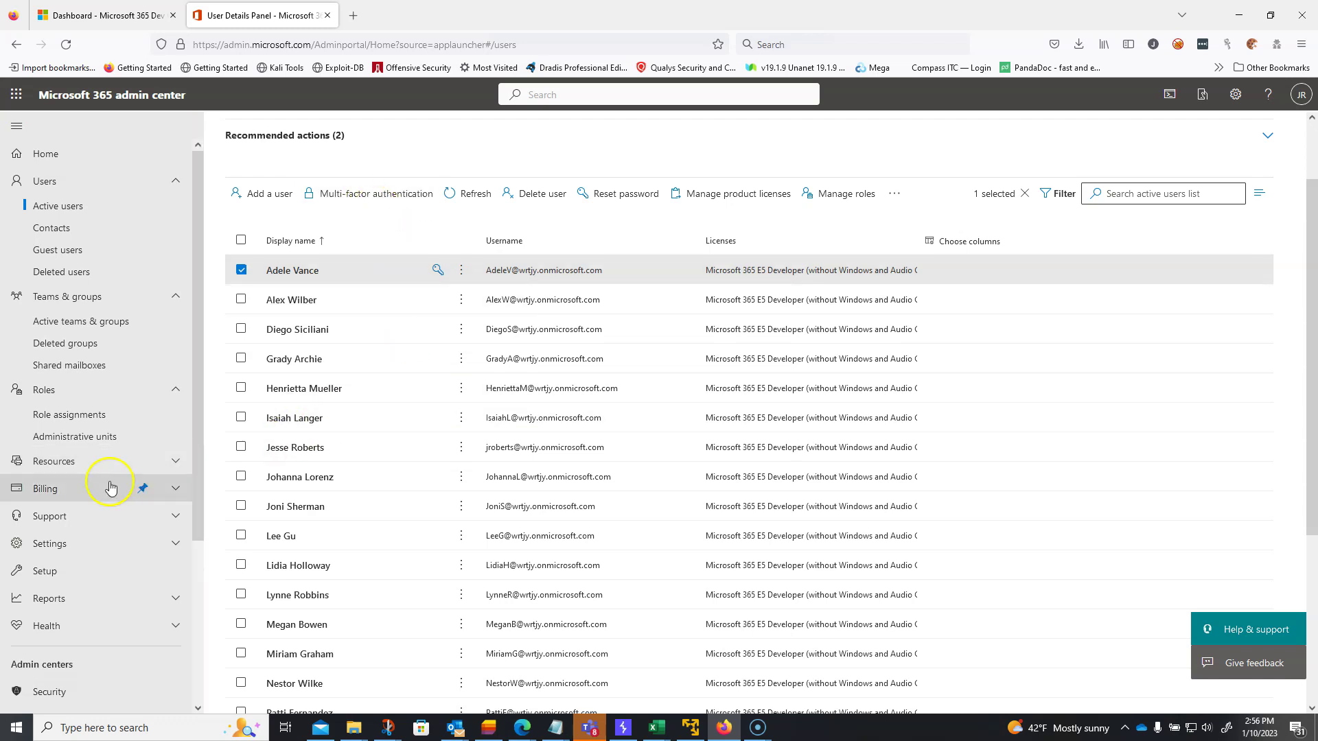
Go to Roles > Role assignments to list the Azure AD built-in admin roles.
{"action": "left_click", "coordinate": [70, 415]}
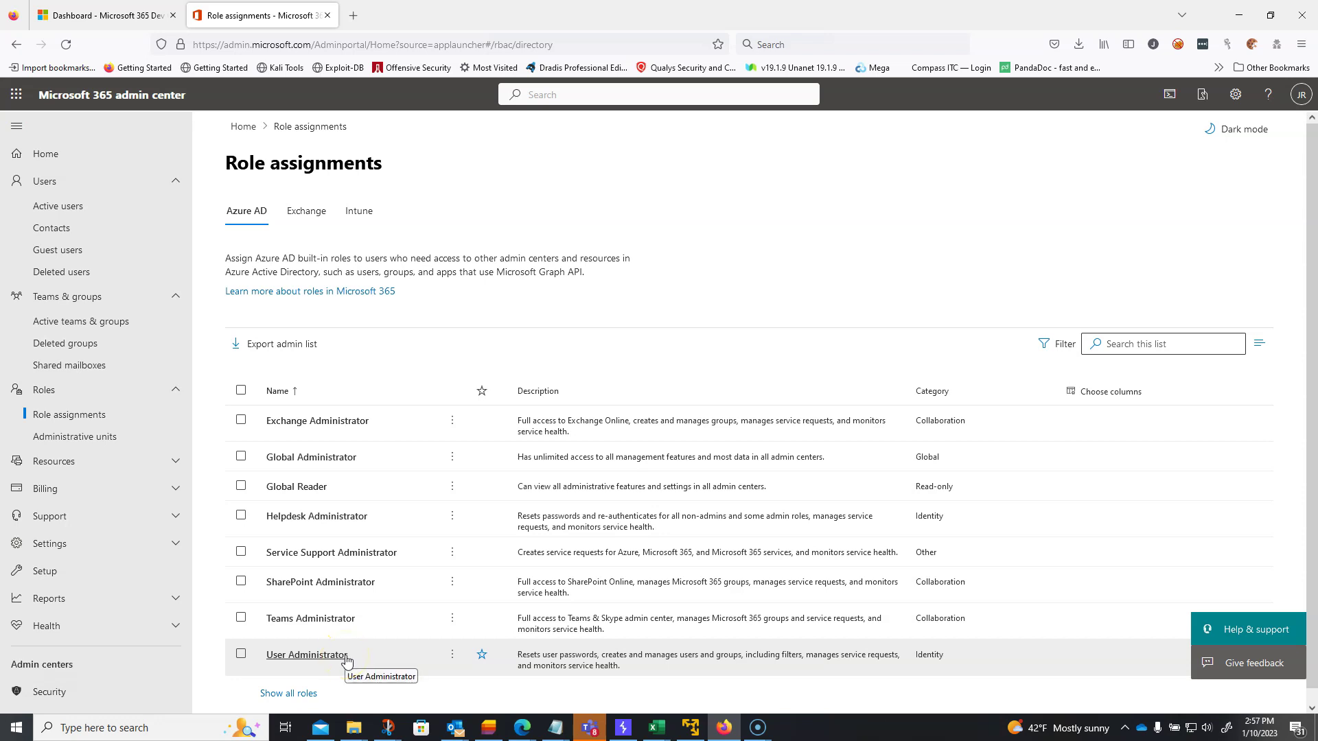
{"action": "left_click", "coordinate": [336, 460]}
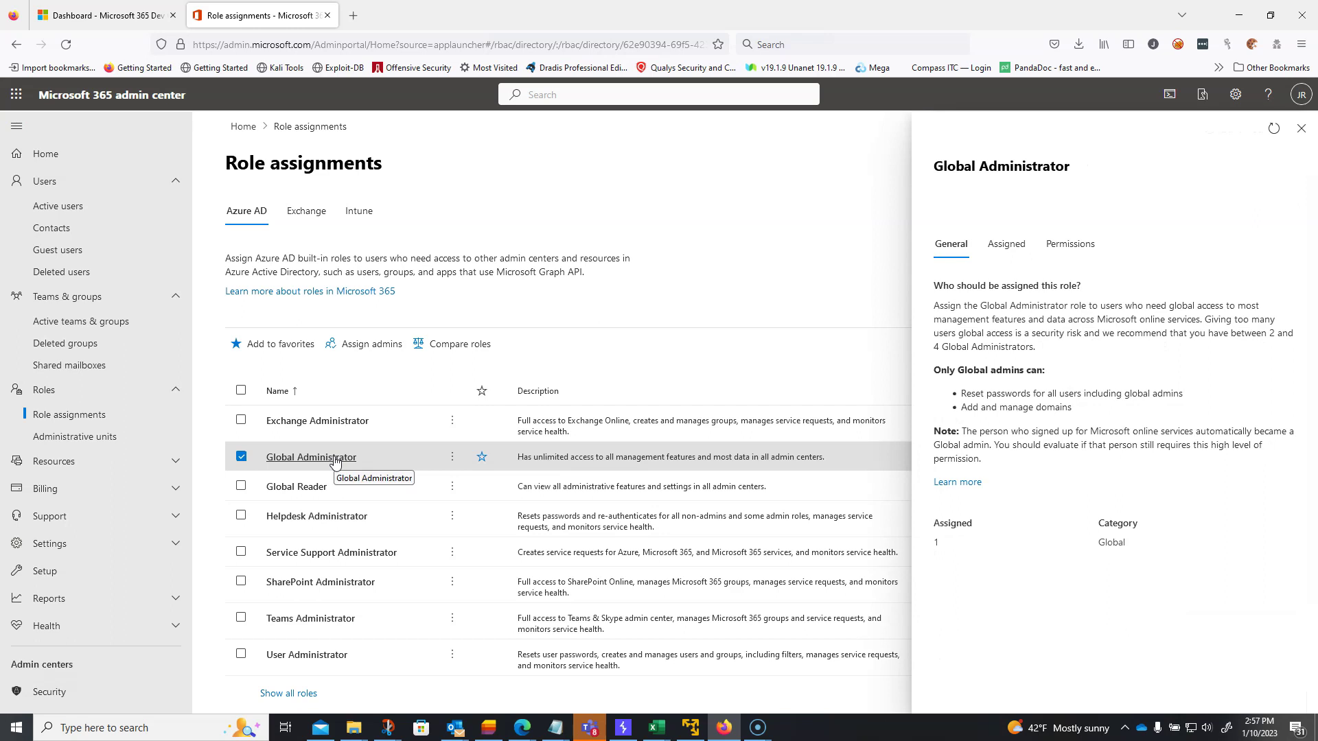
{"action": "double_click", "coordinate": [938, 544]}
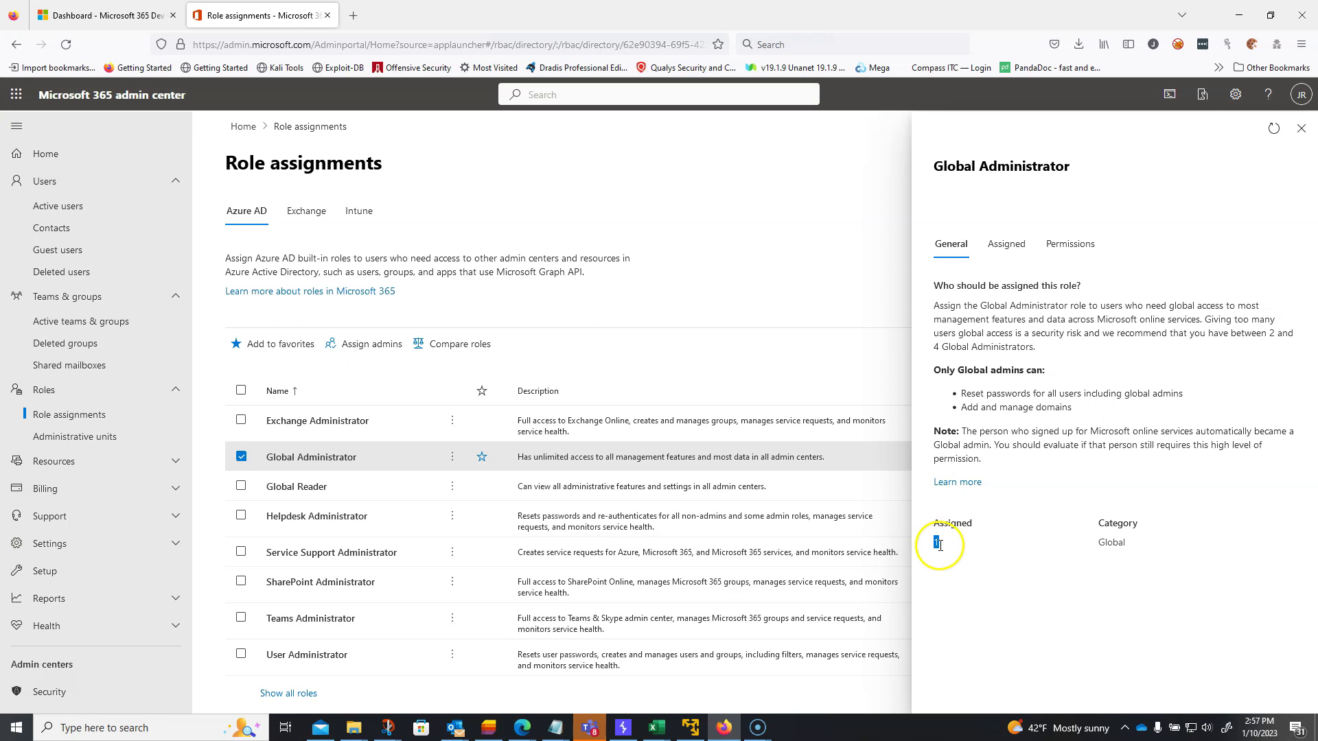
{"action": "left_click", "coordinate": [1265, 334]}
{"action": "left_click_drag", "start_coordinate": [1266, 335], "coordinate": [1271, 350]}
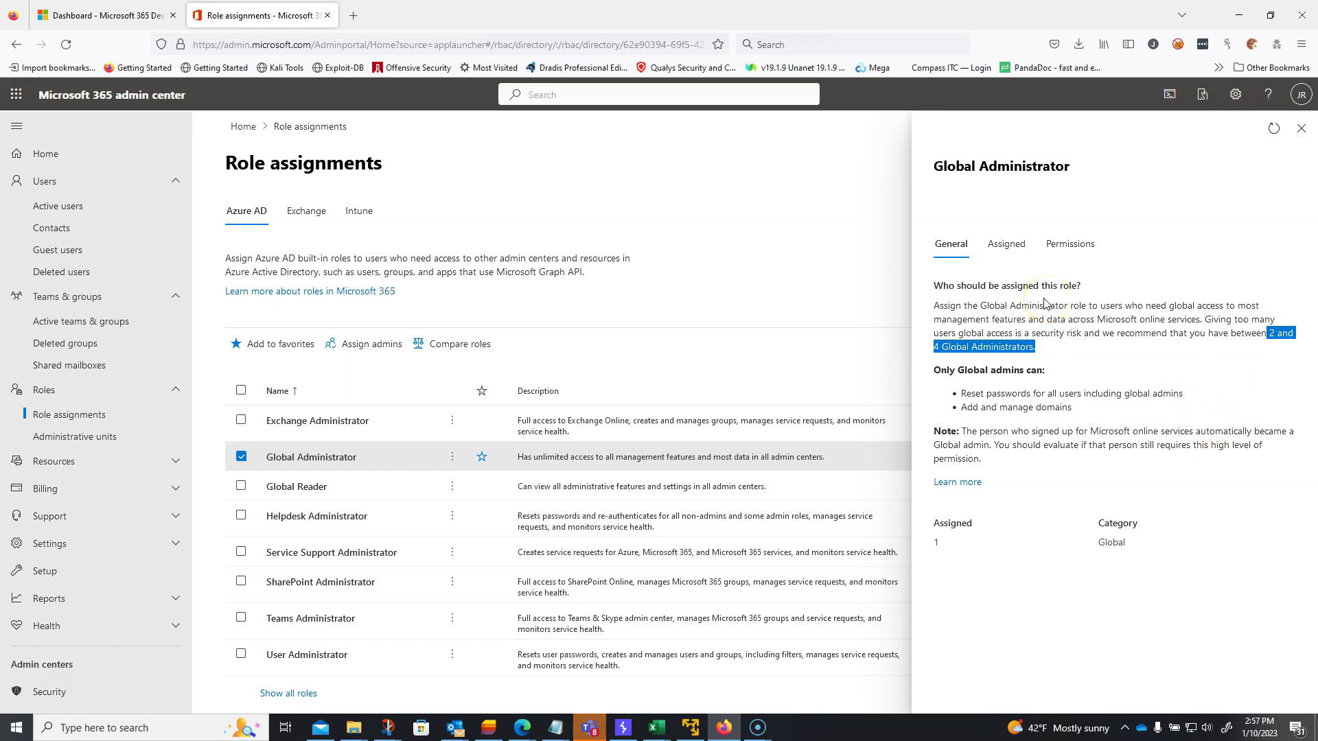
{"action": "left_click", "coordinate": [1007, 246]}
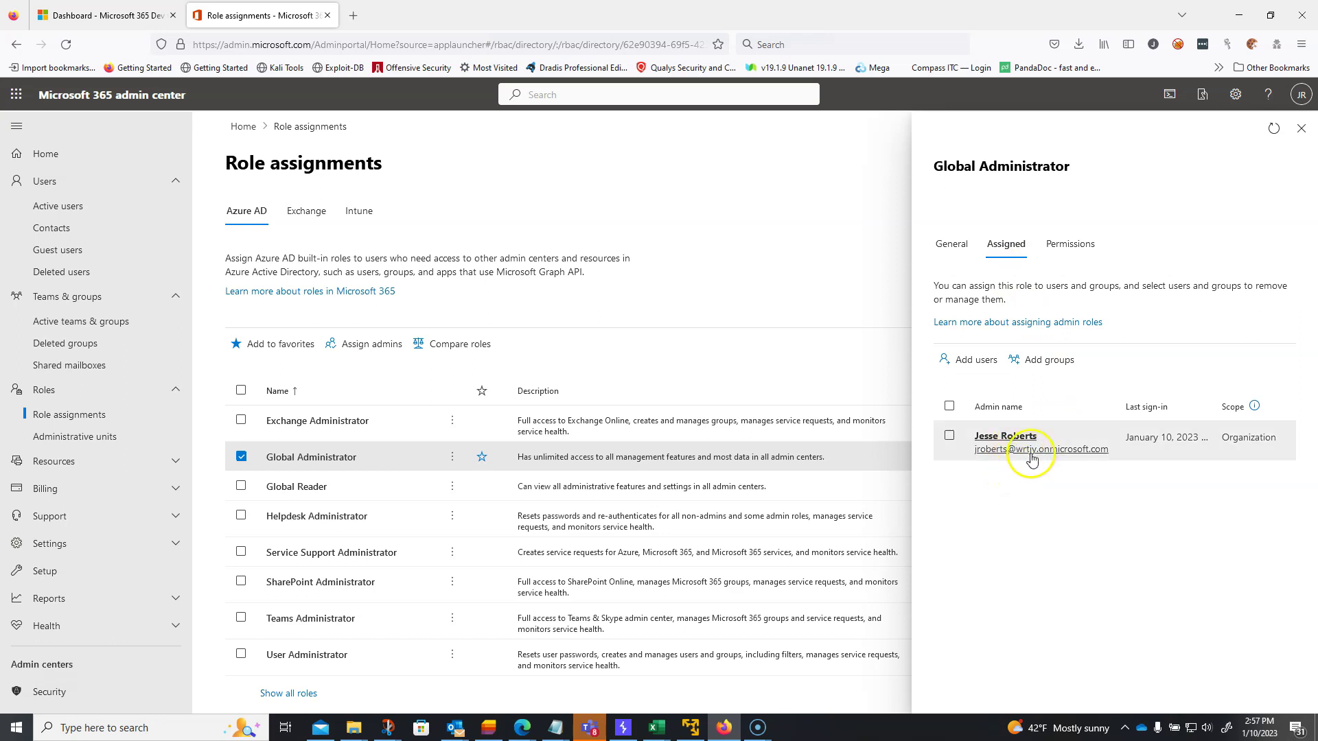
{"action": "left_click", "coordinate": [1069, 244]}
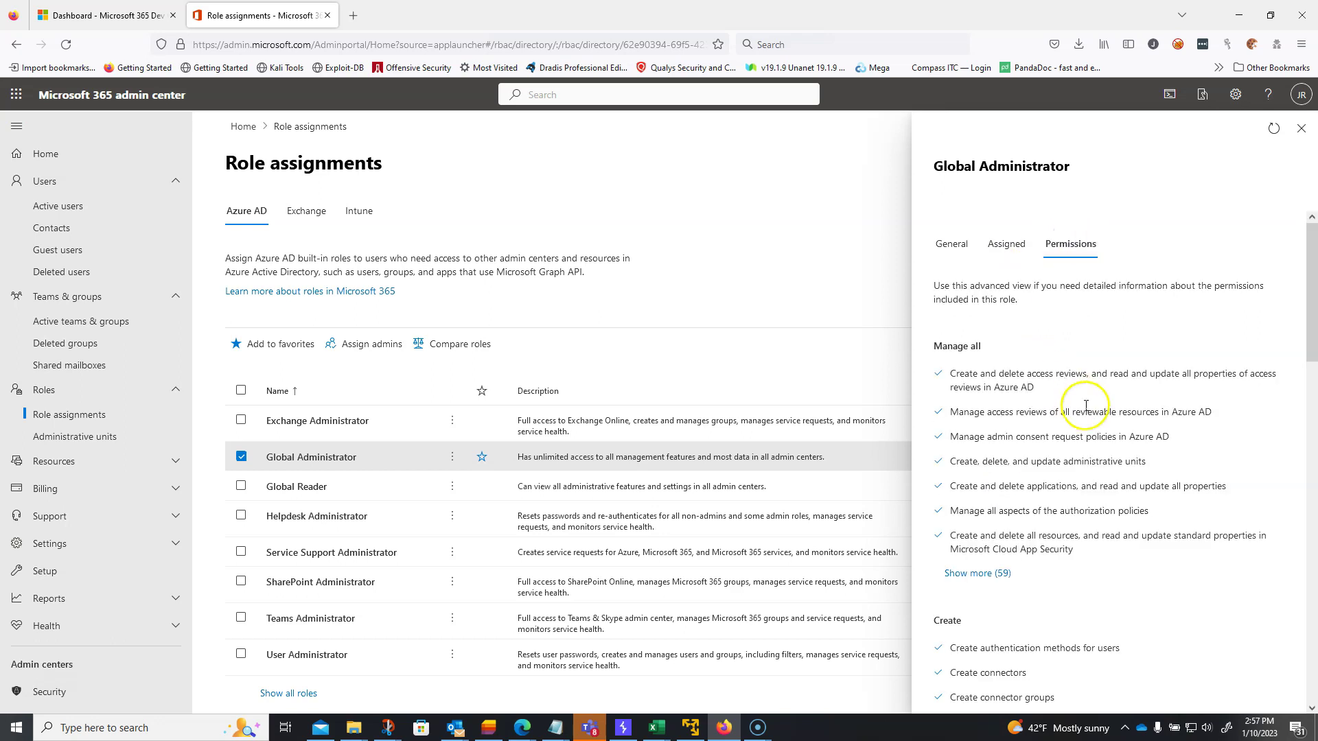
{"action": "left_click", "coordinate": [999, 248]}
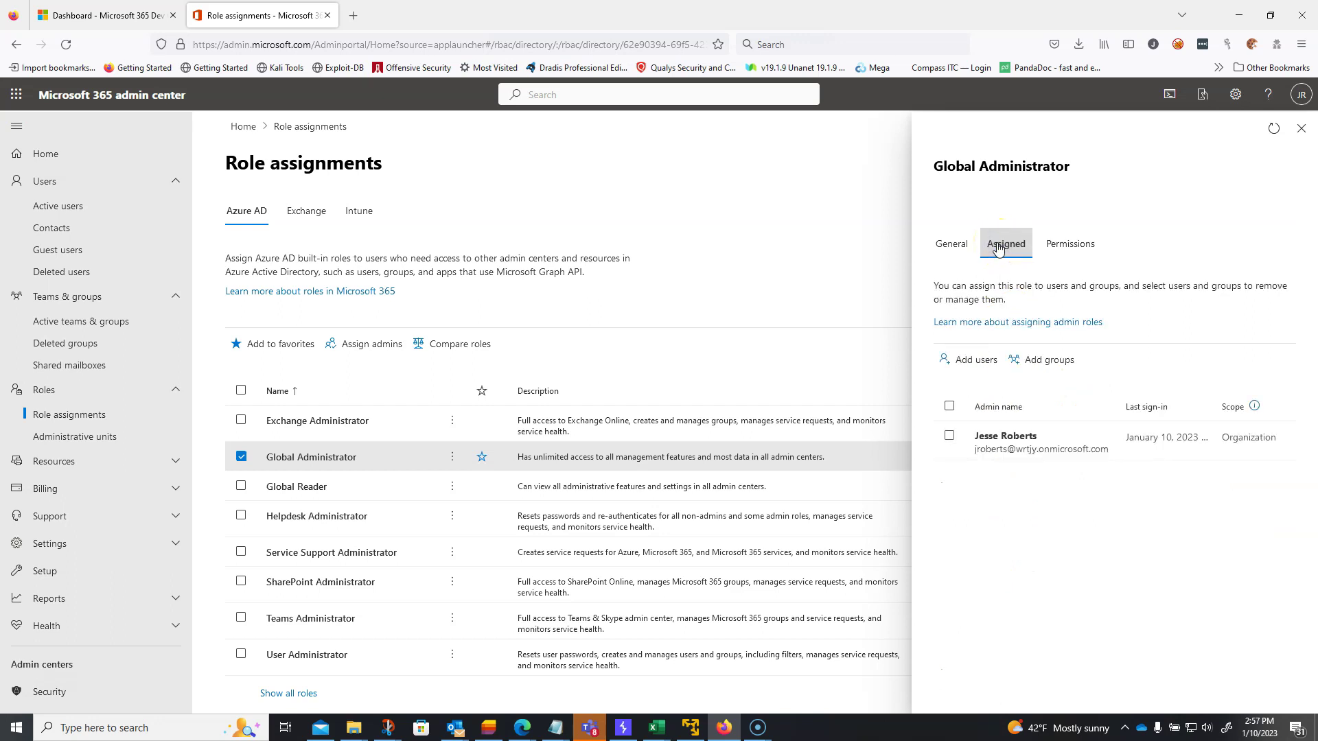
{"action": "left_click", "coordinate": [1308, 133]}
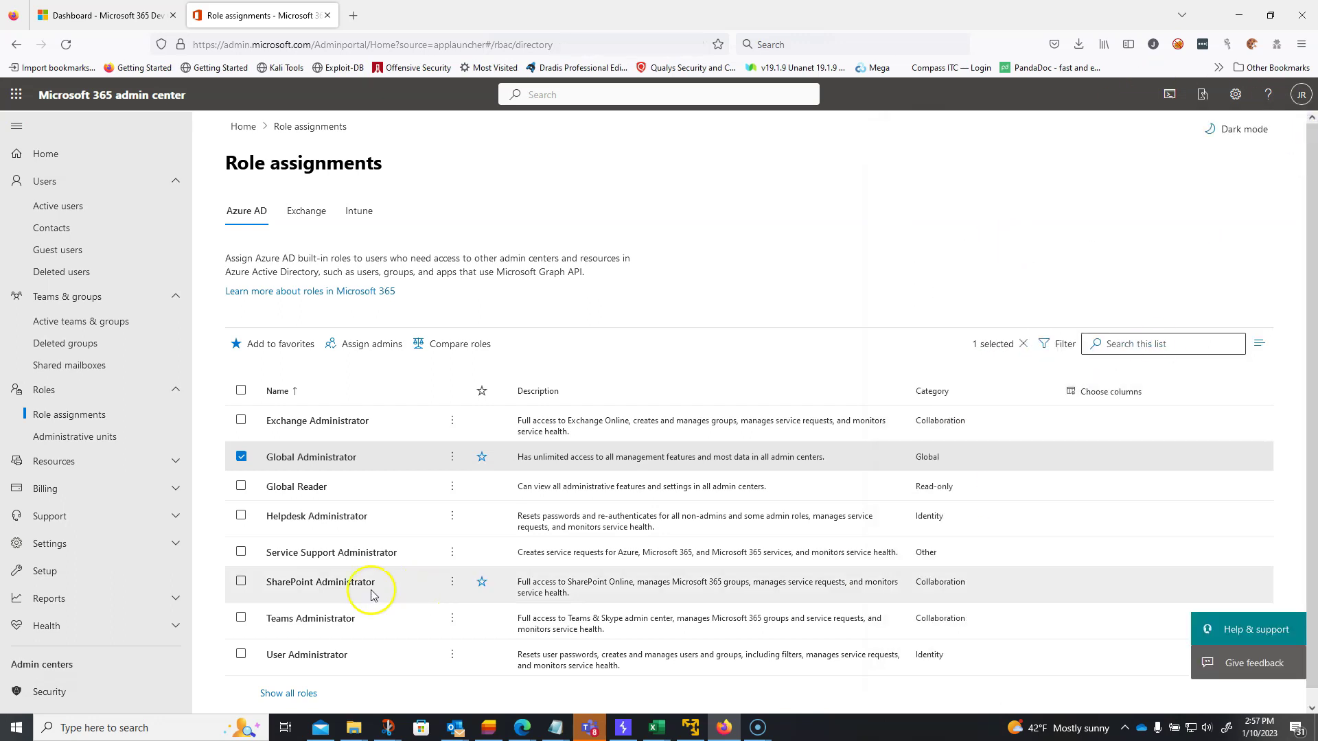
Open the Global Reader role's Assigned list and confirm it has no assignees.
{"action": "left_click", "coordinate": [377, 486]}
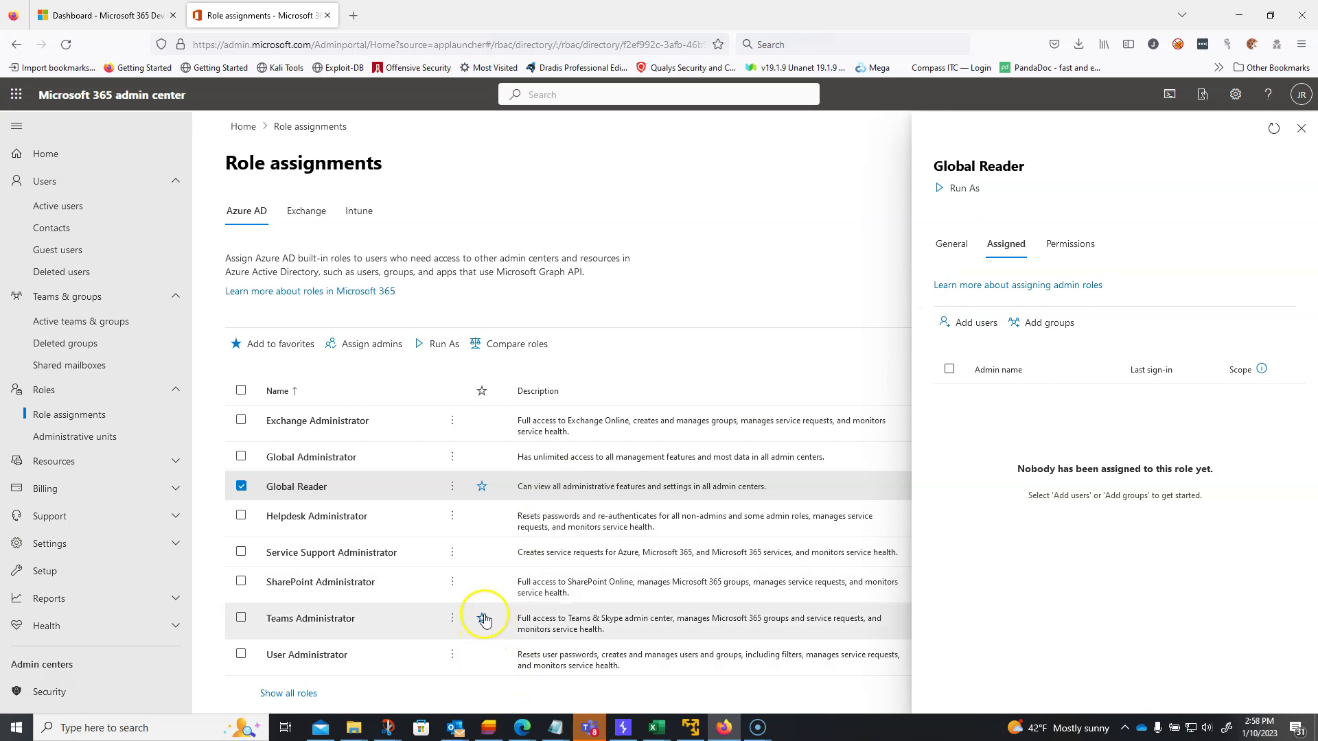
{"action": "left_click", "coordinate": [177, 461]}
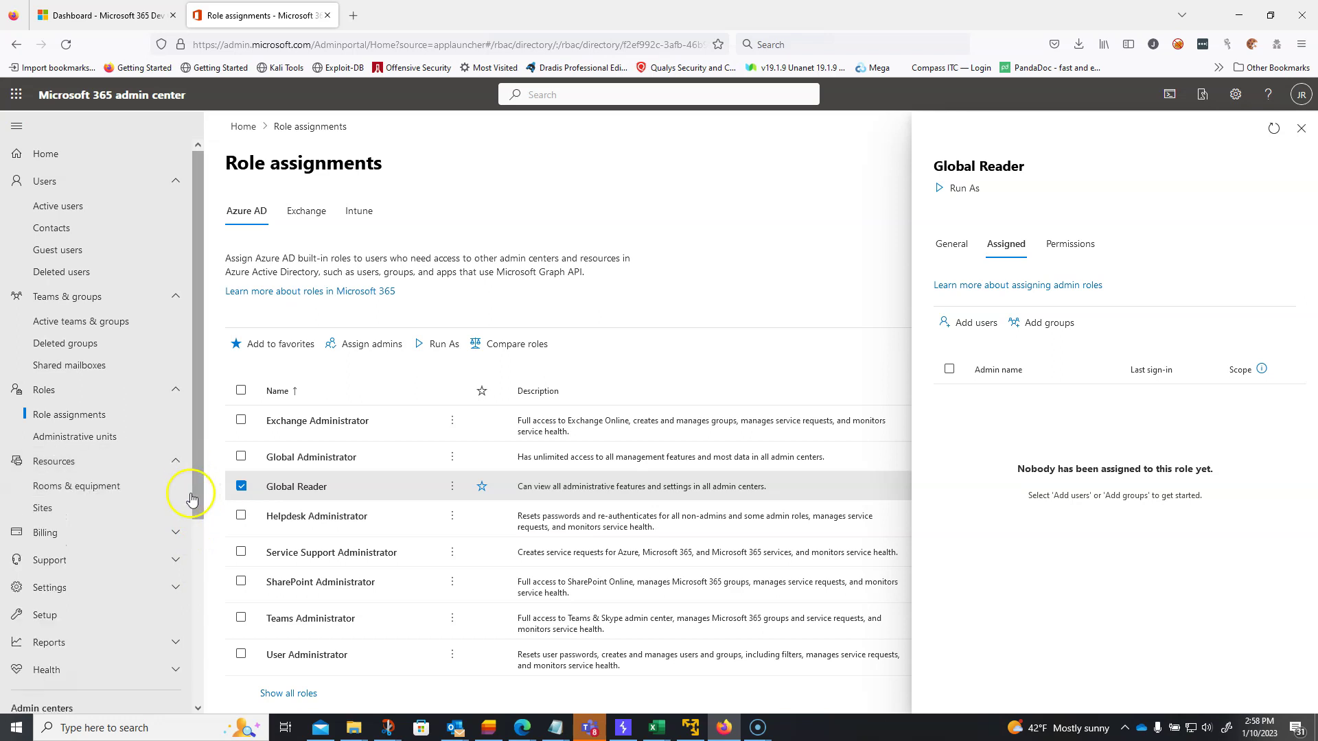
{"action": "left_click", "coordinate": [191, 494]}
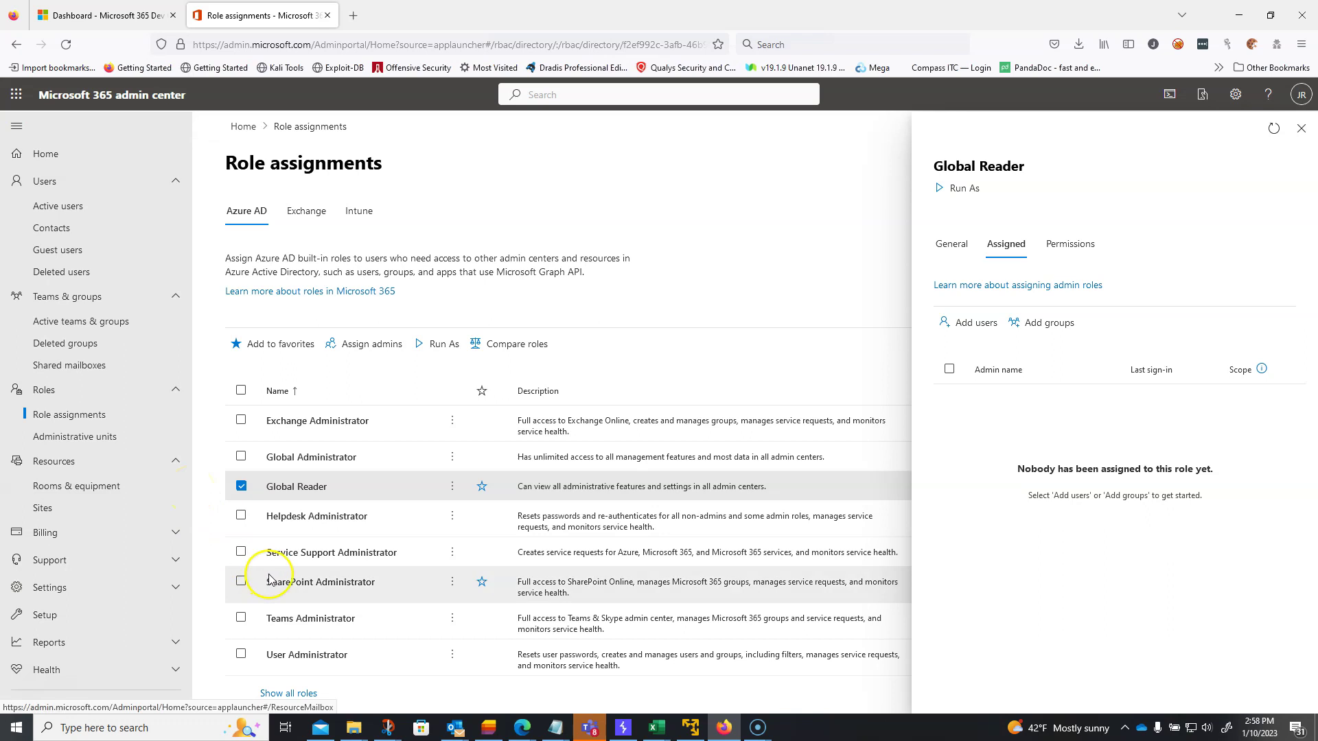
{"action": "left_click", "coordinate": [313, 522]}
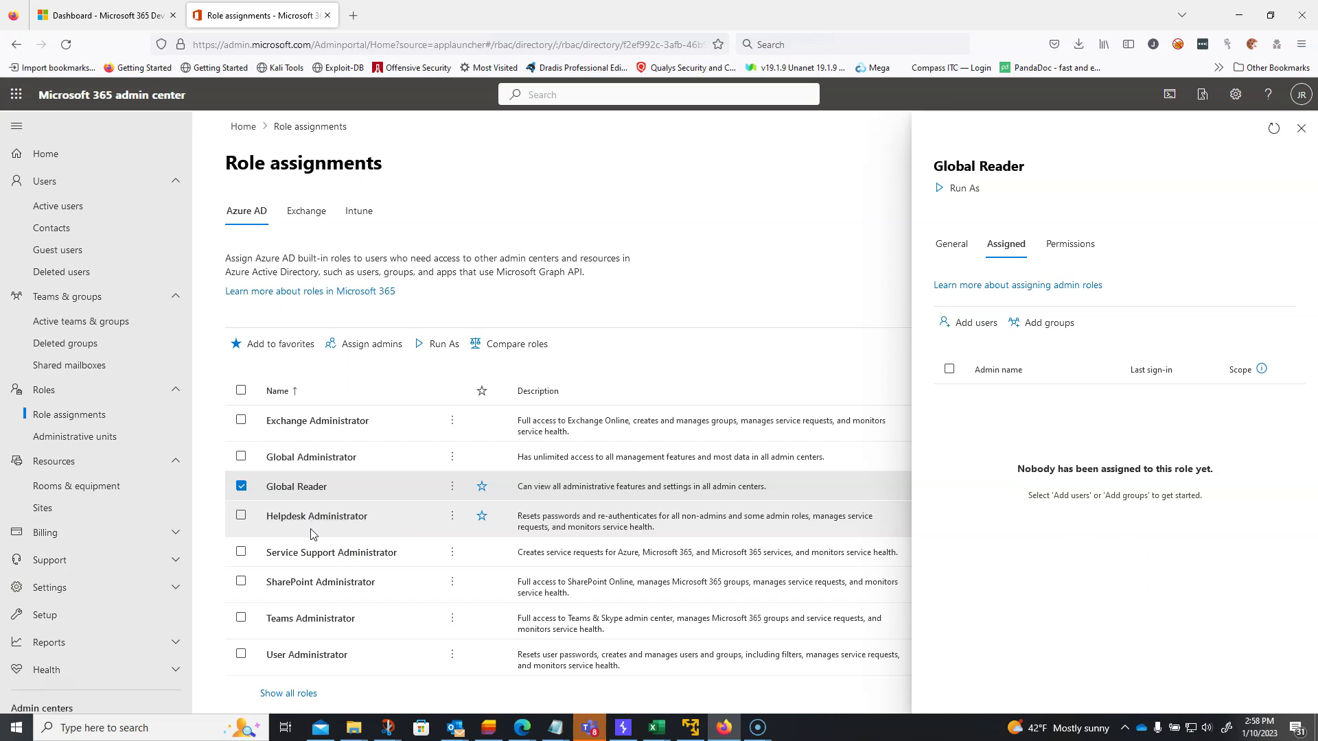
{"action": "left_click", "coordinate": [391, 494]}
{"action": "left_click", "coordinate": [339, 422]}
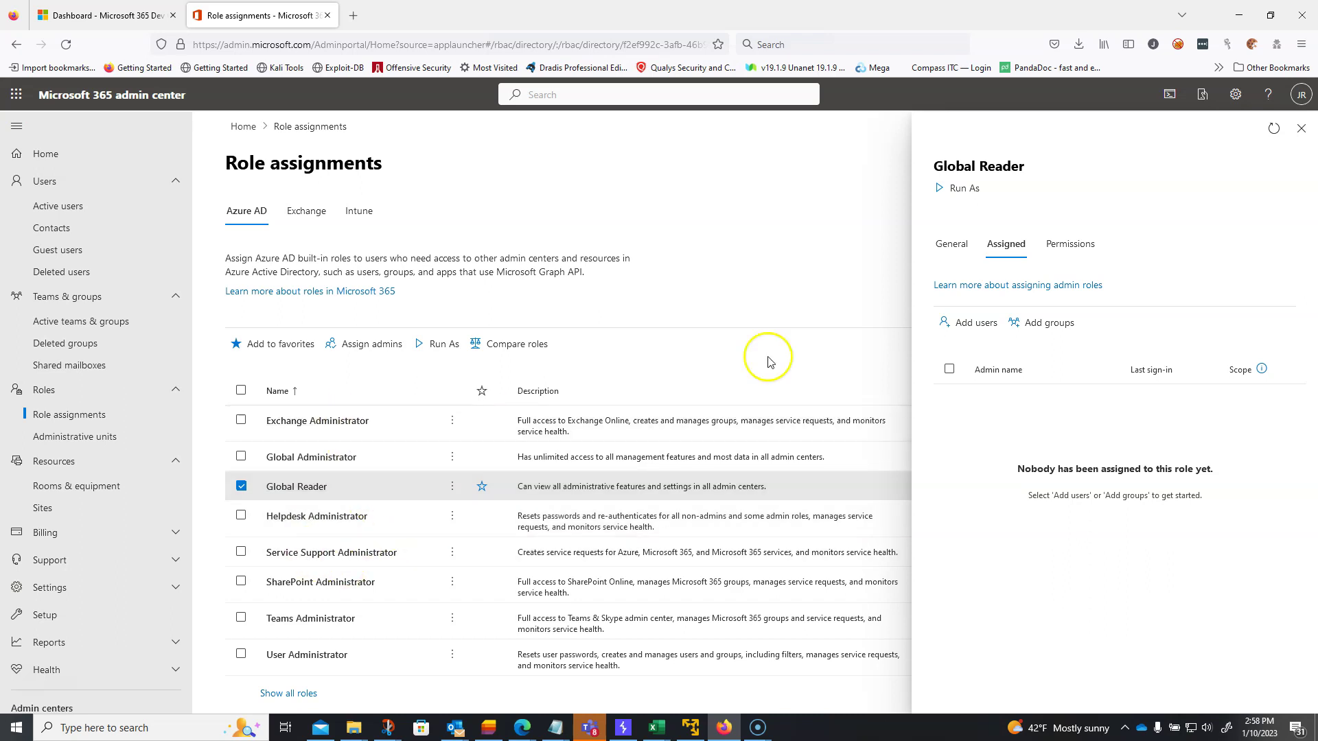
Go to Settings > Domains to view the tenant's domains, with the default domain Healthy.
{"action": "left_click", "coordinate": [1301, 128]}
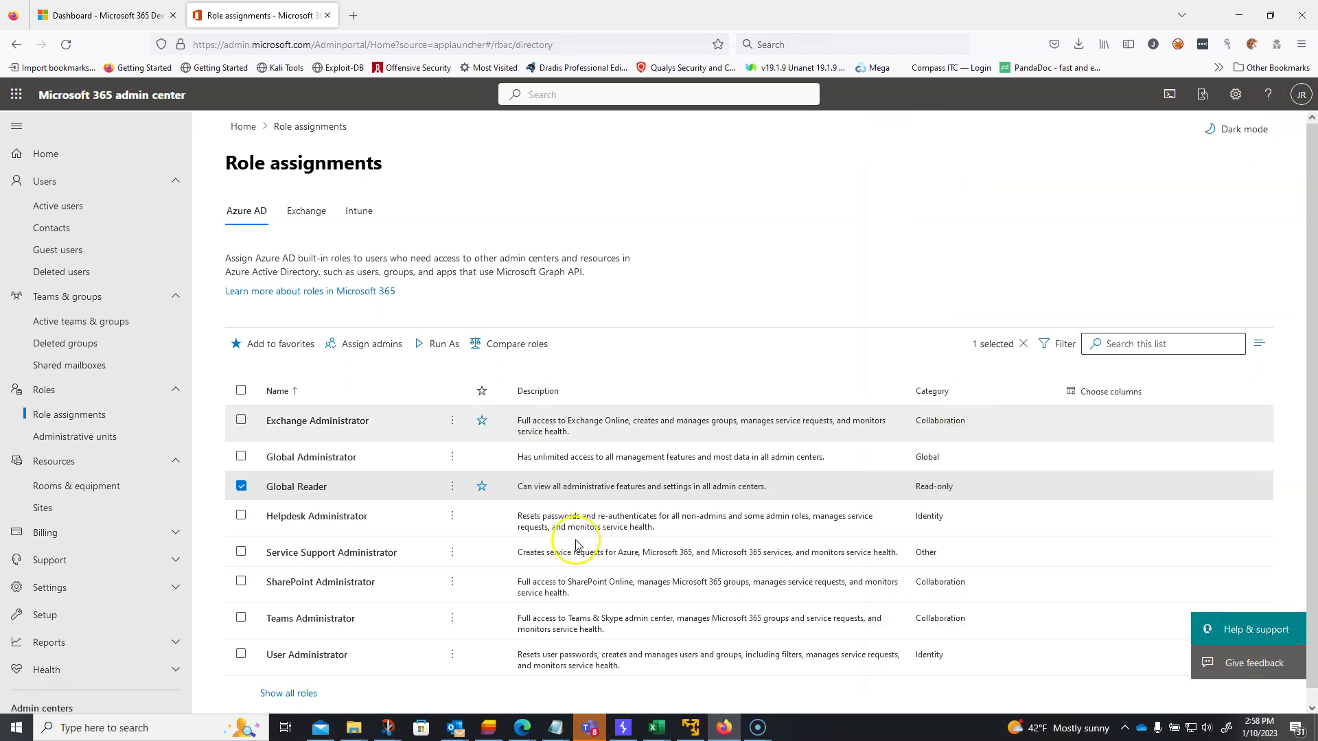
{"action": "left_click", "coordinate": [173, 588]}
{"action": "left_click", "coordinate": [48, 611]}
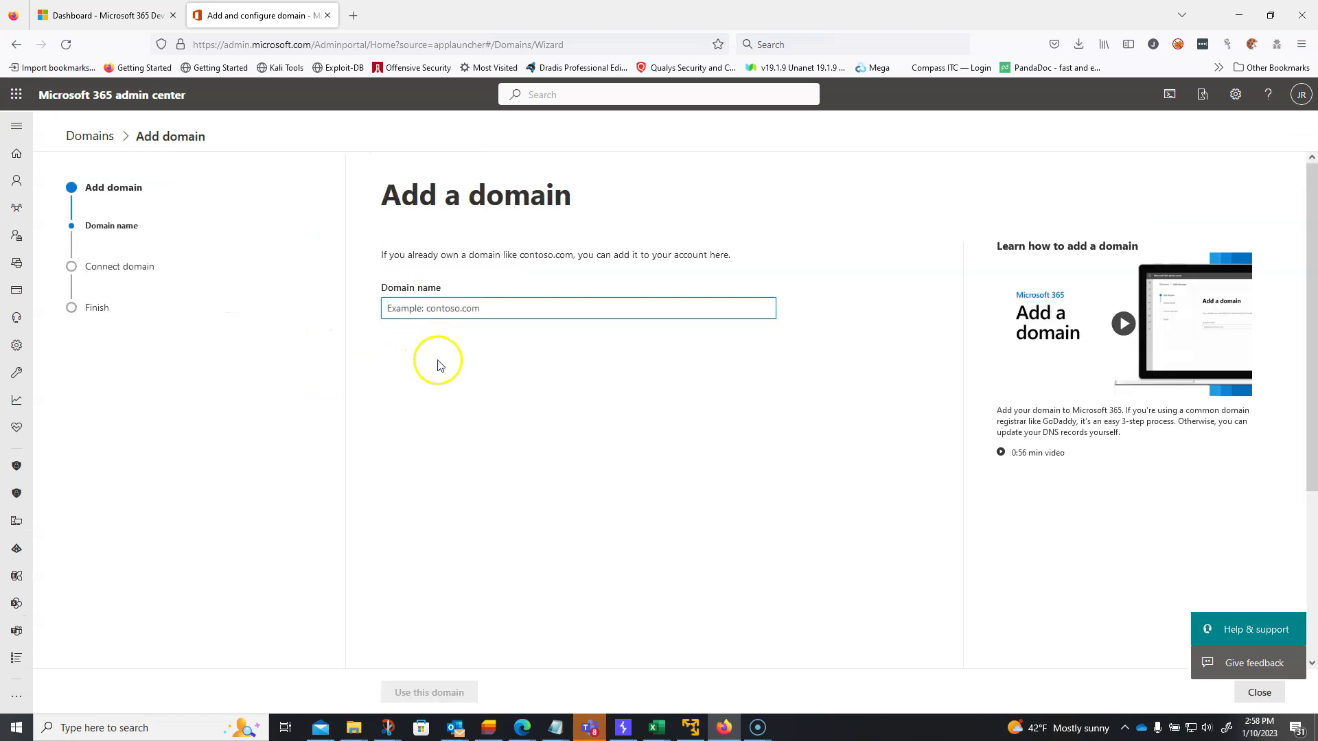
Enter the organisation's custom domain name in the Domain name box and choose Use this domain.
{"action": "left_click", "coordinate": [443, 311]}
{"action": "left_click", "coordinate": [448, 323]}
{"action": "type", "text": "jess"}
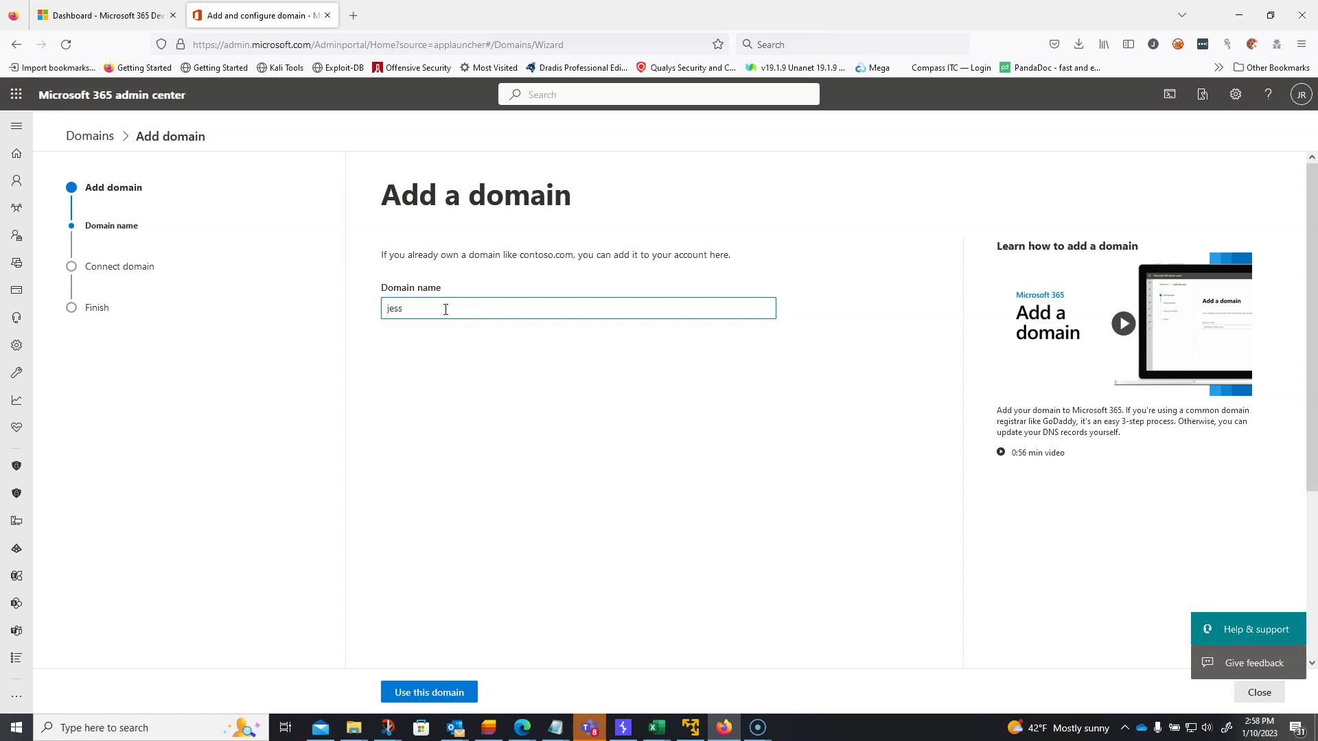
{"action": "type", "text": "eroberts"}
{"action": "type", "text": ".en"}
{"action": "left_click", "coordinate": [453, 691]}
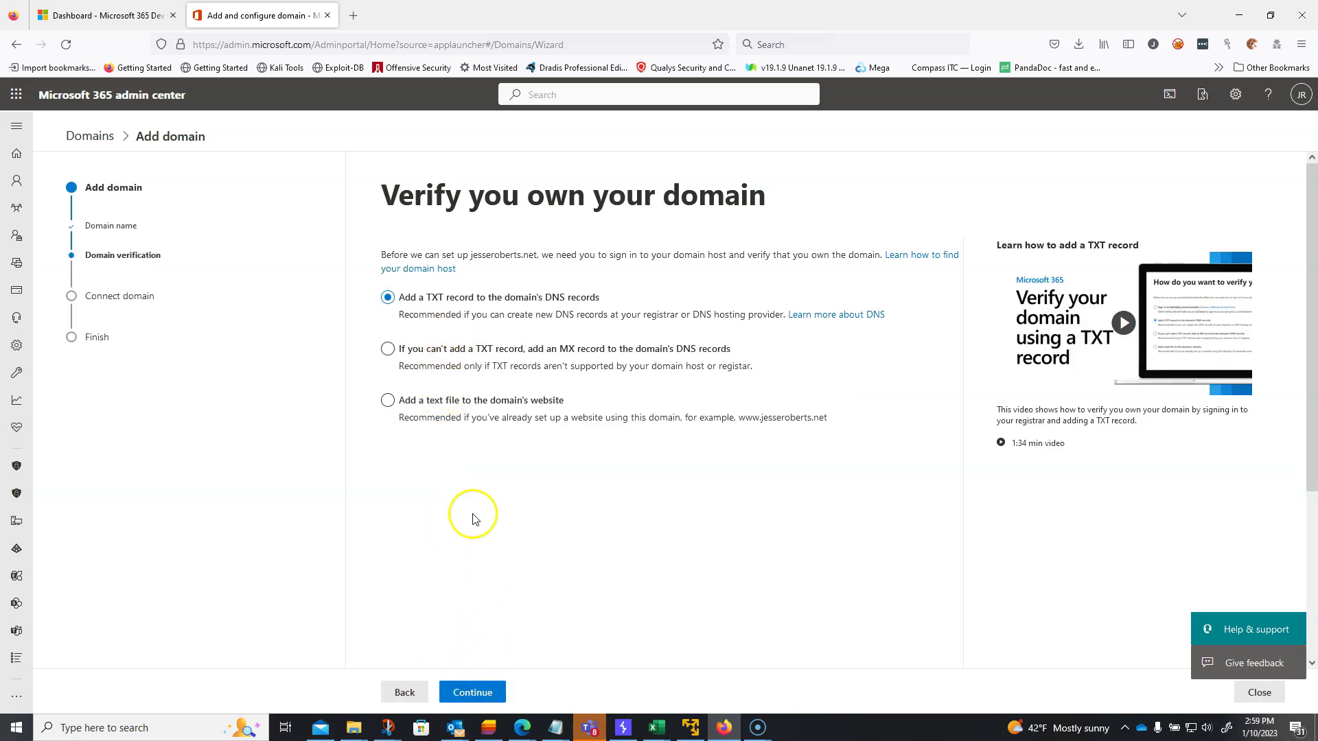
Preview the TXT record values for verification, then go back to the verification-method choice.
{"action": "left_click", "coordinate": [472, 692]}
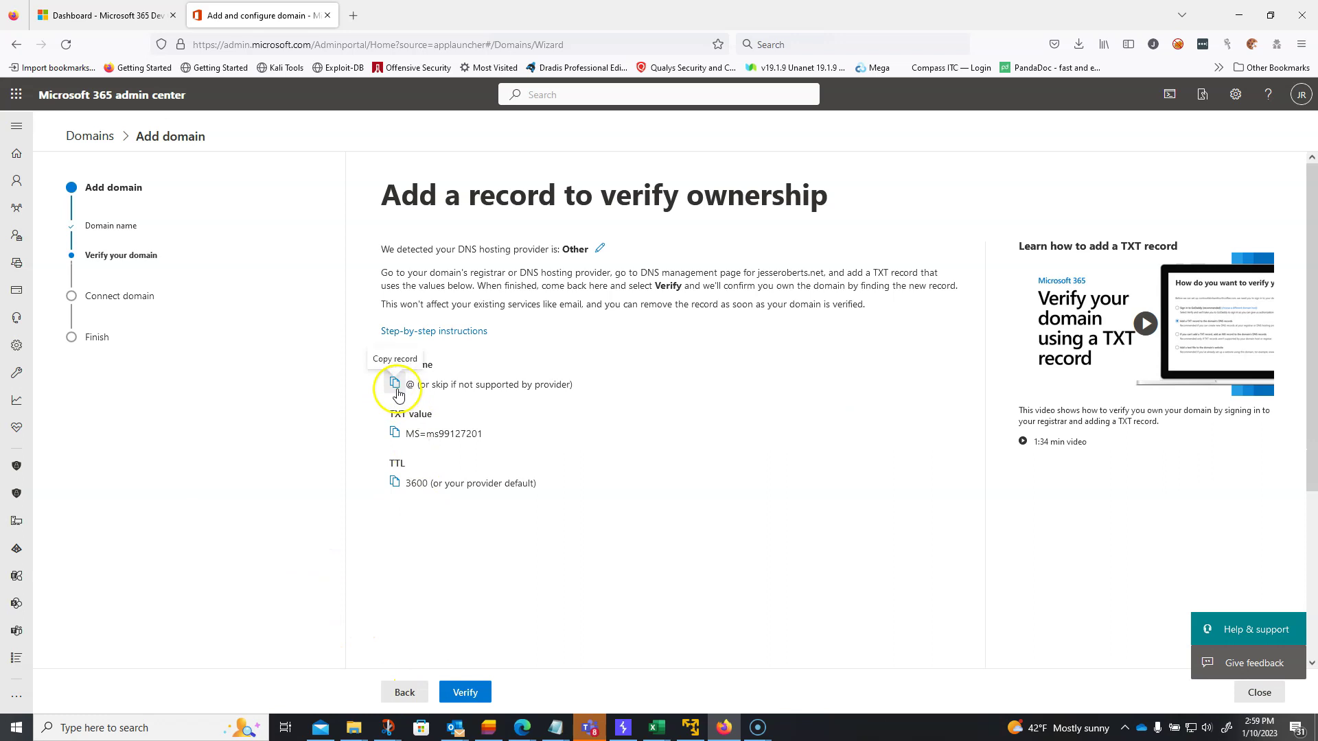
{"action": "left_click", "coordinate": [401, 691]}
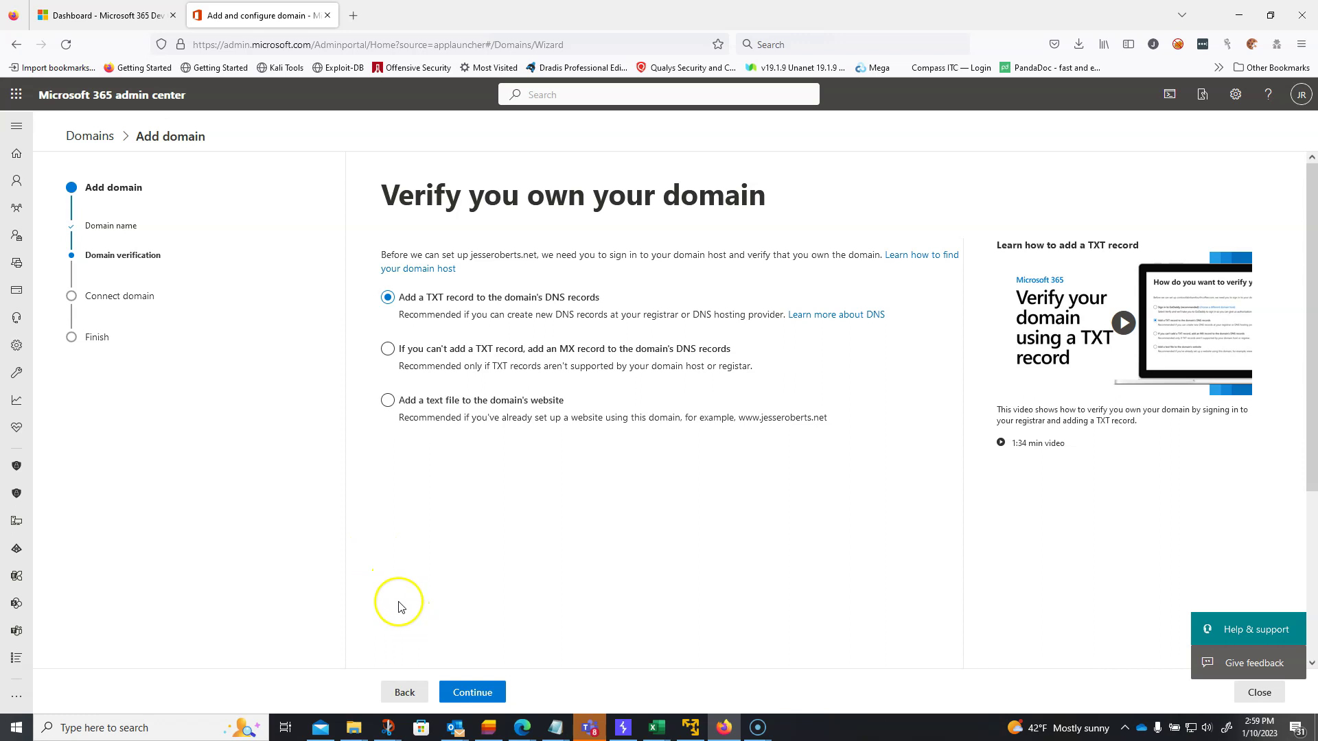
{"action": "mouse_move", "coordinate": [19, 181]}
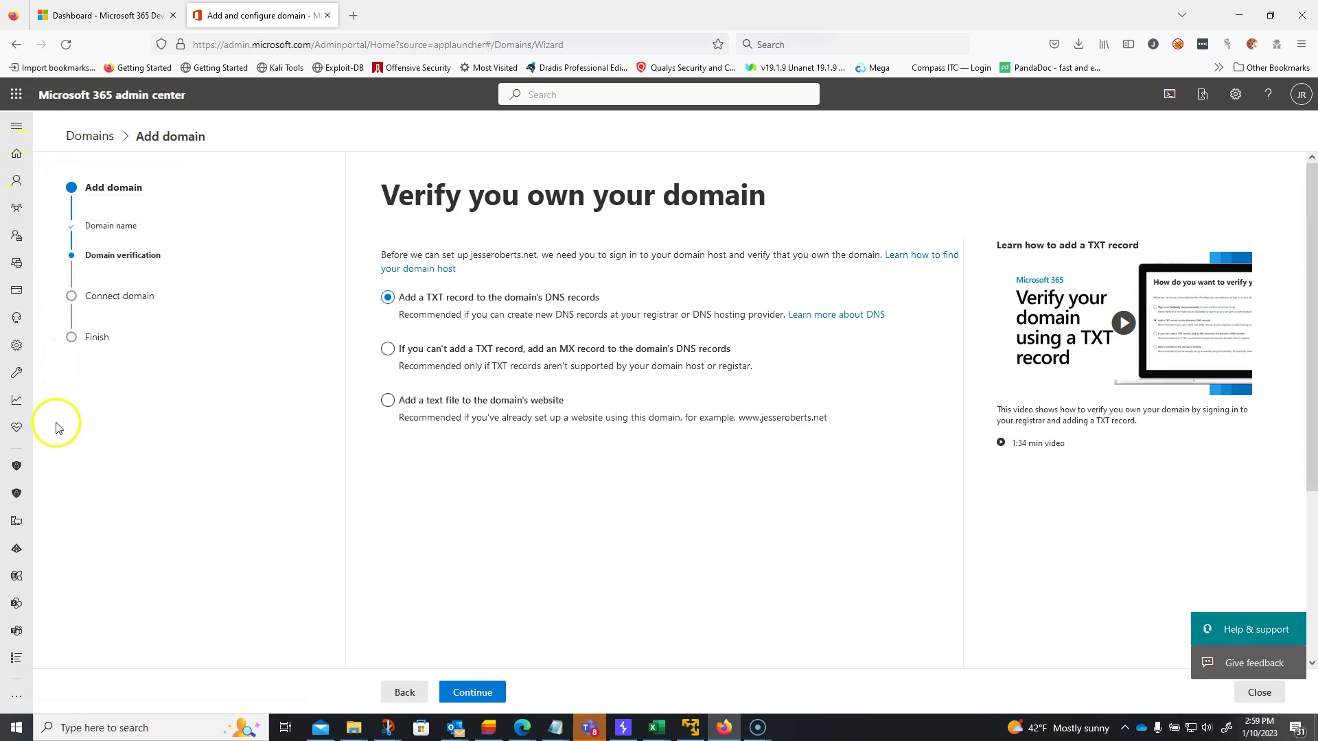
Return to the Domains list and launch the Security admin center from Admin centers.
{"action": "left_click", "coordinate": [90, 135]}
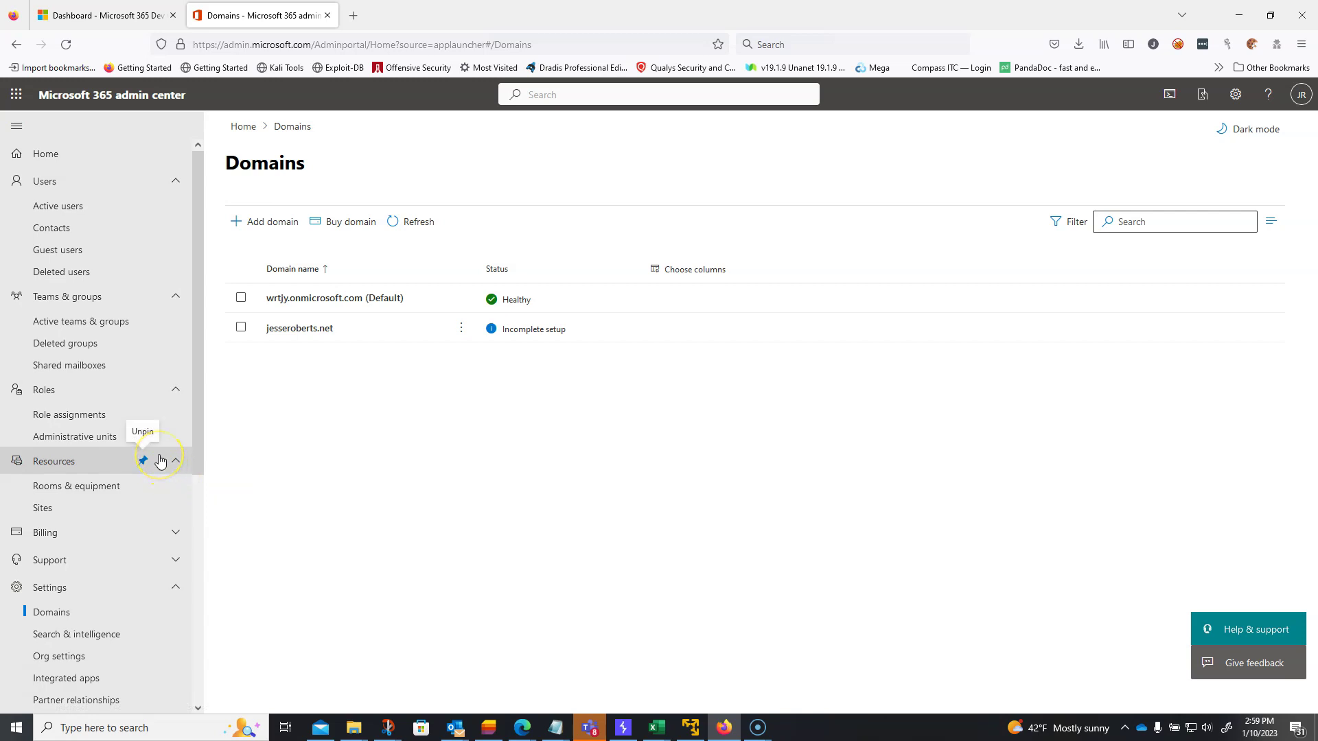
{"action": "scroll", "coordinate": [159, 461], "scroll_direction": "down", "scroll_amount": 4}
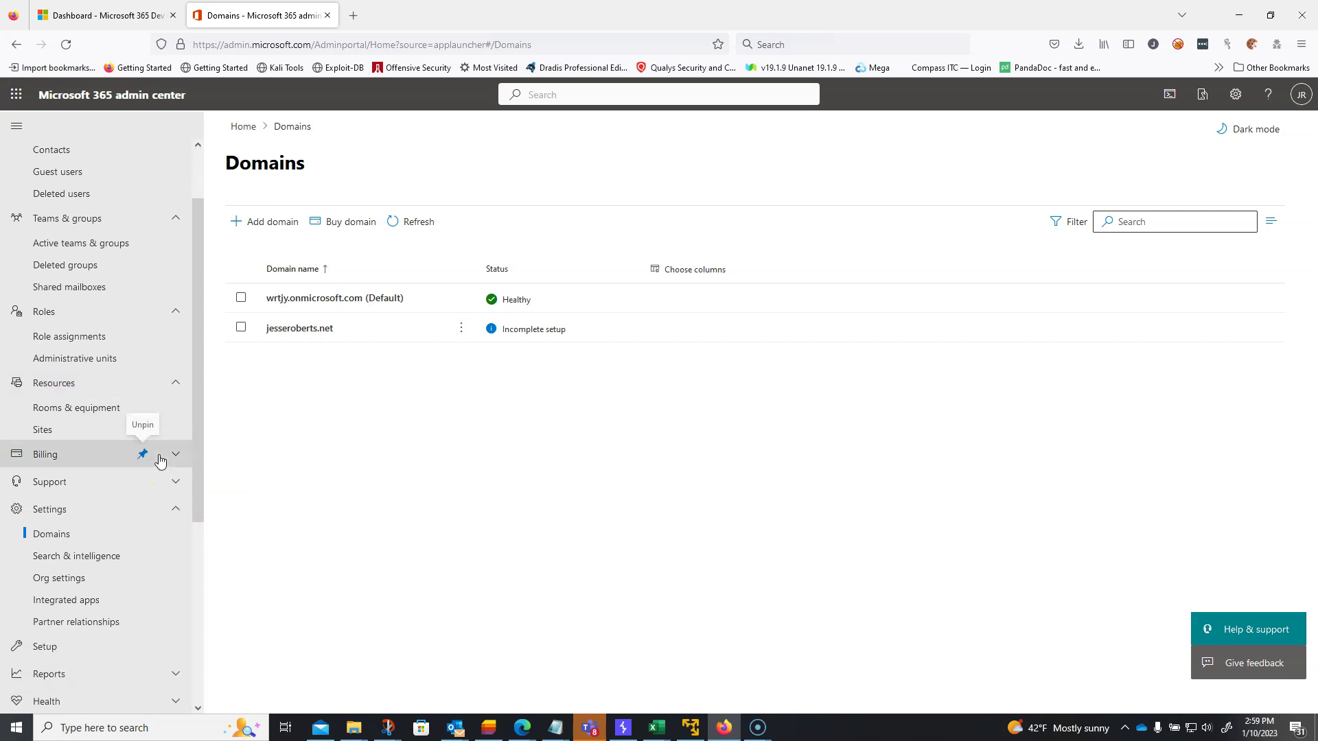
{"action": "left_click", "coordinate": [180, 509]}
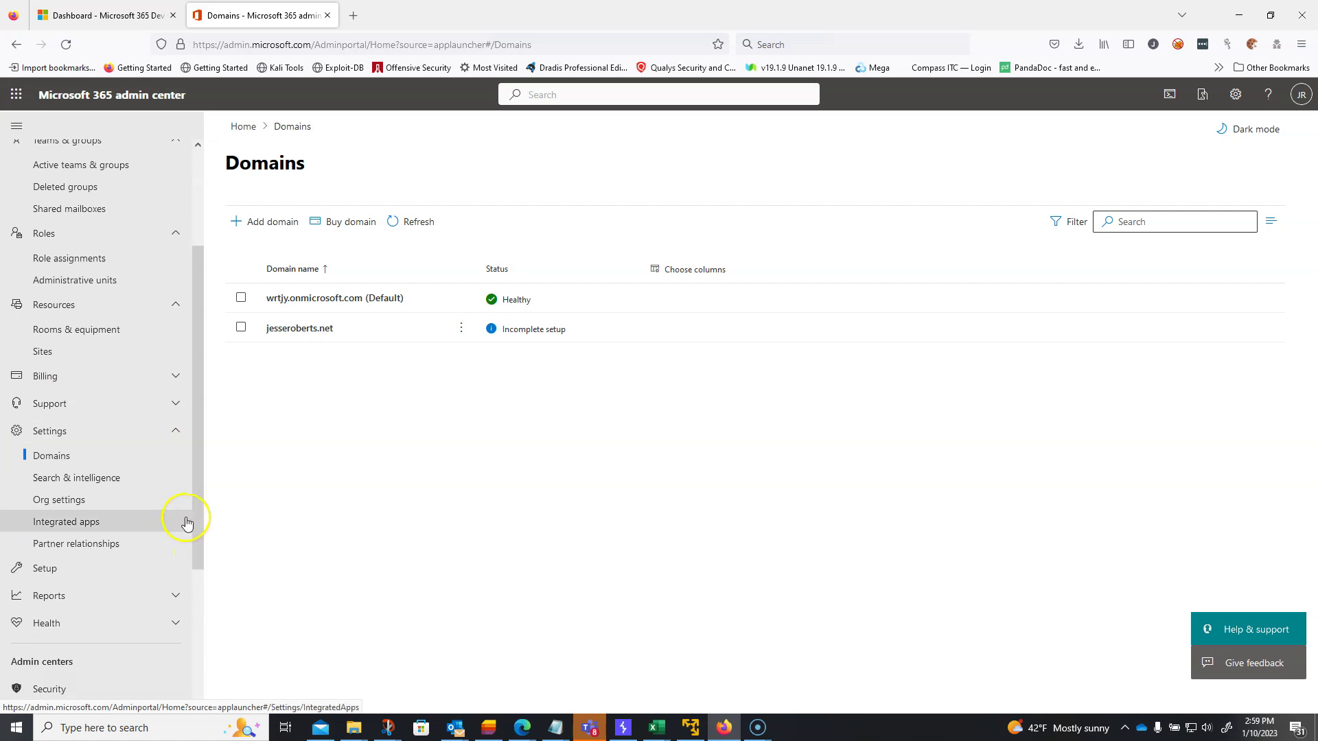
{"action": "scroll", "coordinate": [186, 521], "scroll_direction": "down", "scroll_amount": 3}
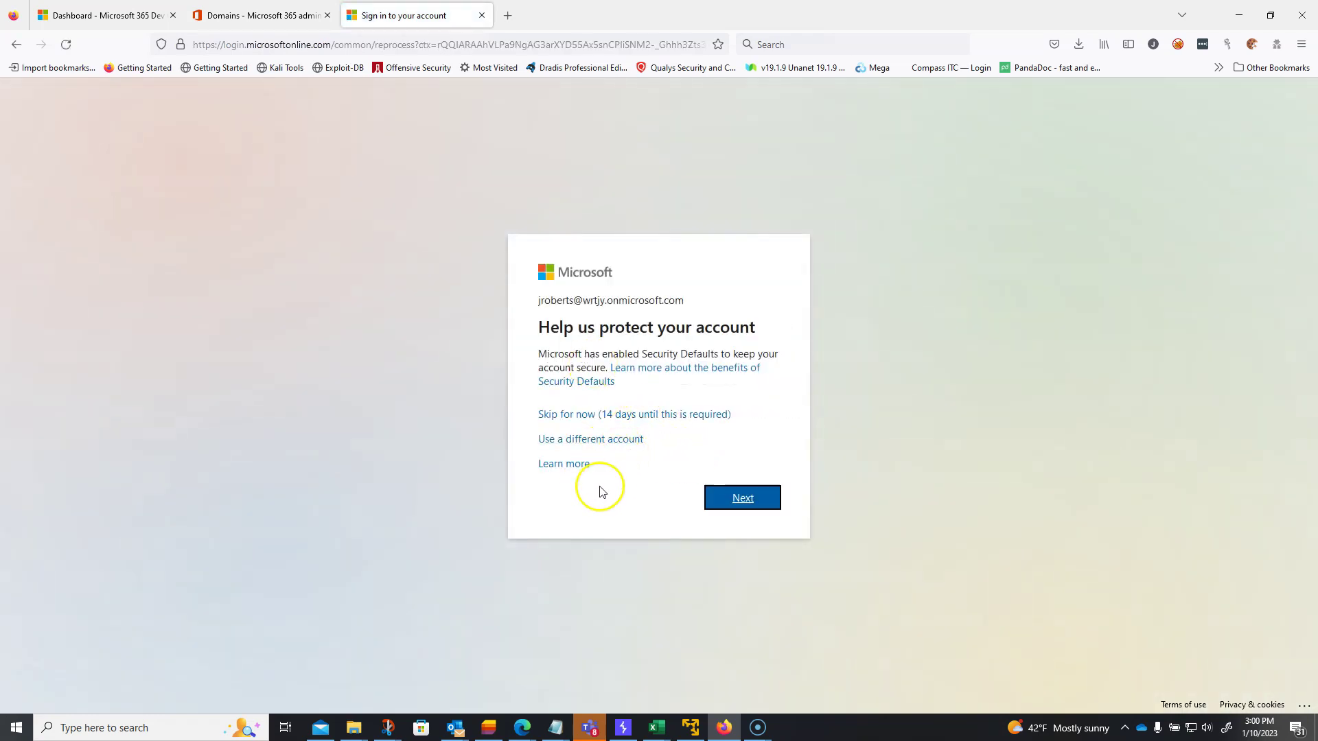
Choose 'Skip for now' on the security-defaults prompt, then open Audit's New Search form.
{"action": "left_click", "coordinate": [604, 416]}
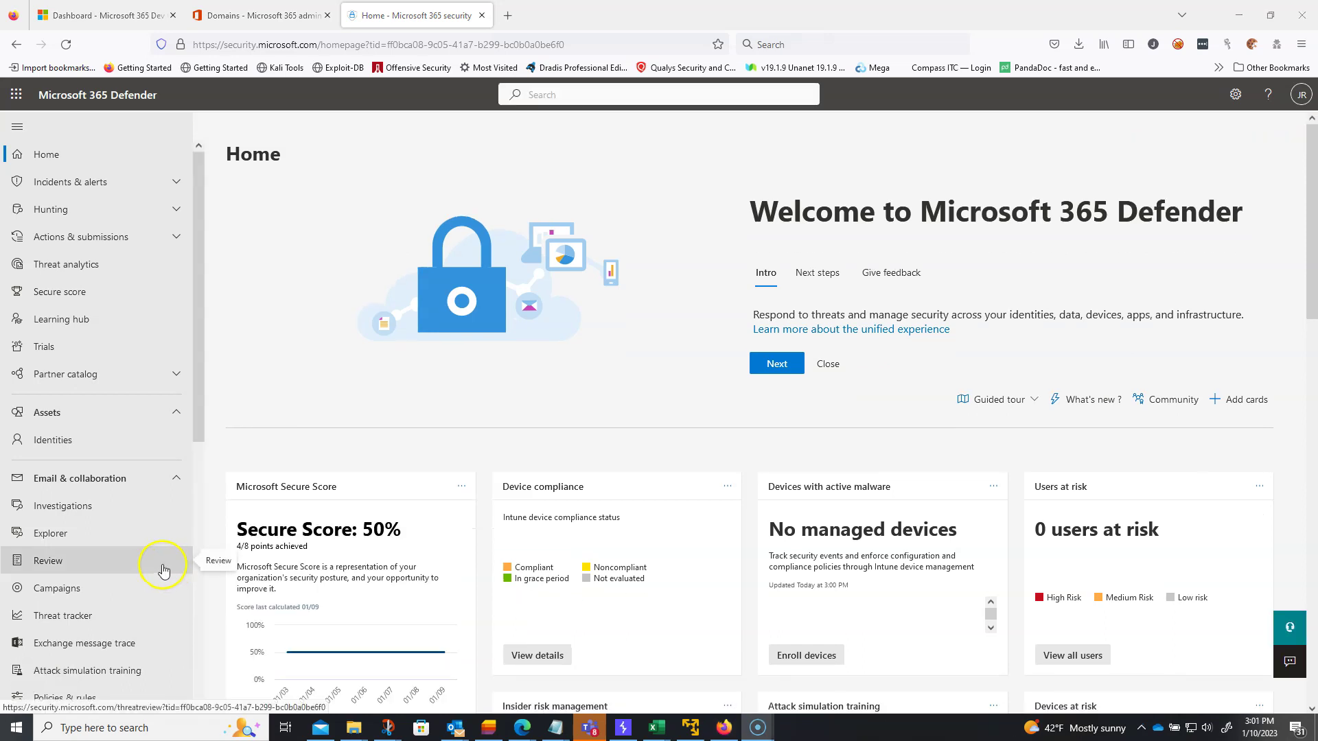
{"action": "left_click", "coordinate": [200, 410]}
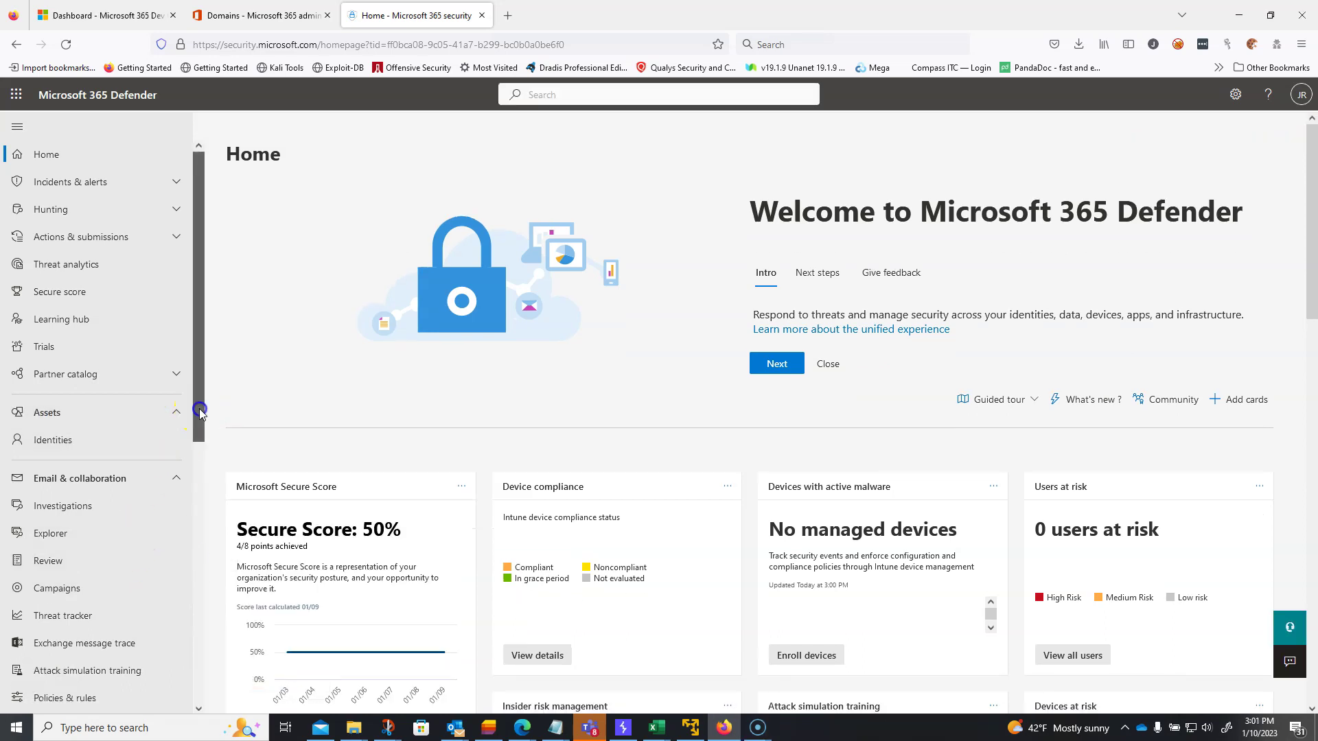
{"action": "left_click_drag", "start_coordinate": [199, 411], "coordinate": [219, 665]}
{"action": "left_click", "coordinate": [35, 553]}
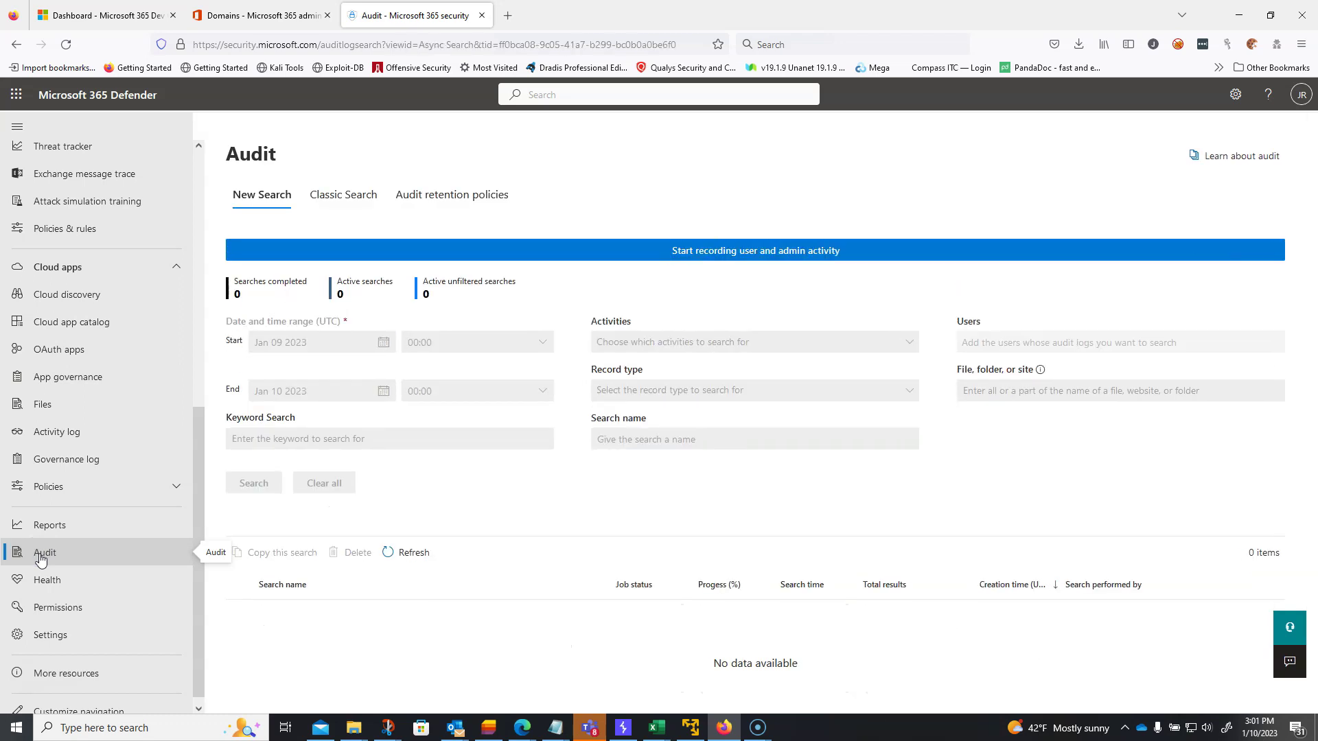
Review the Audit retention policies tab, then return to the New Search form.
{"action": "left_click", "coordinate": [408, 595]}
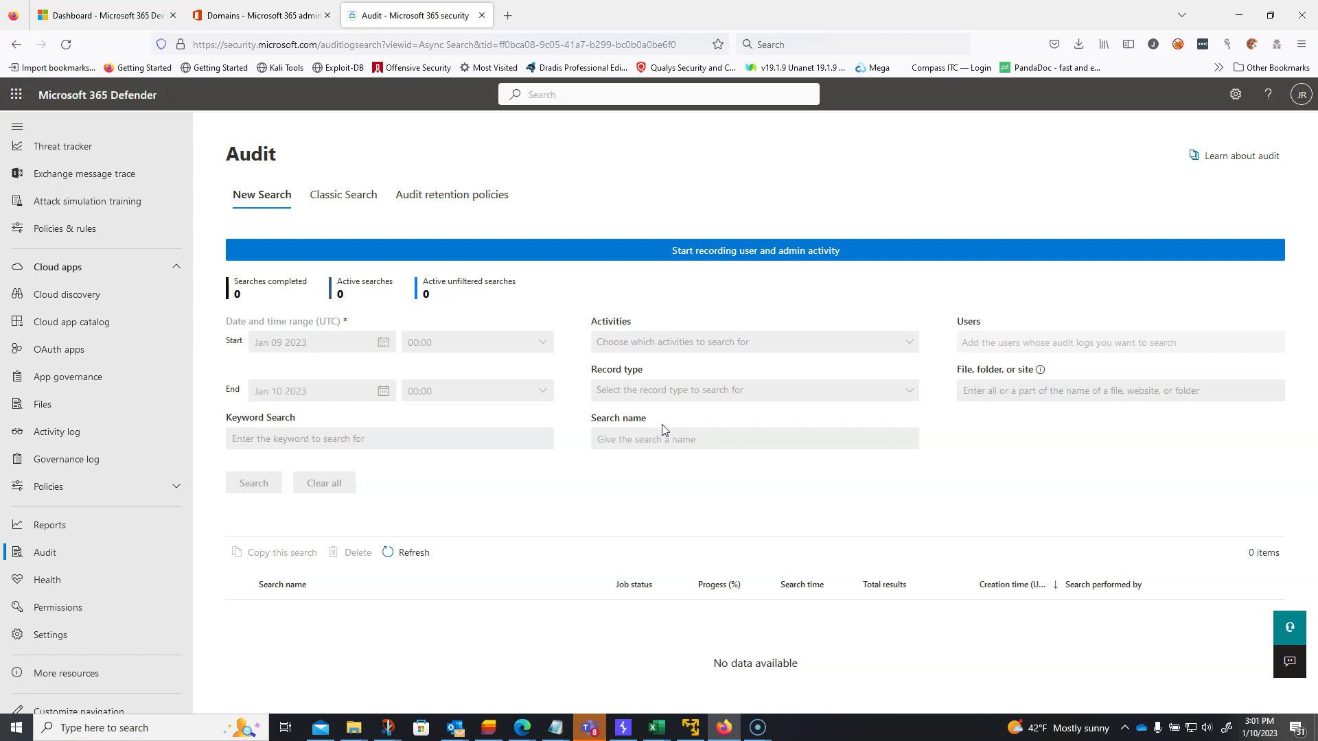
{"action": "left_click", "coordinate": [471, 198]}
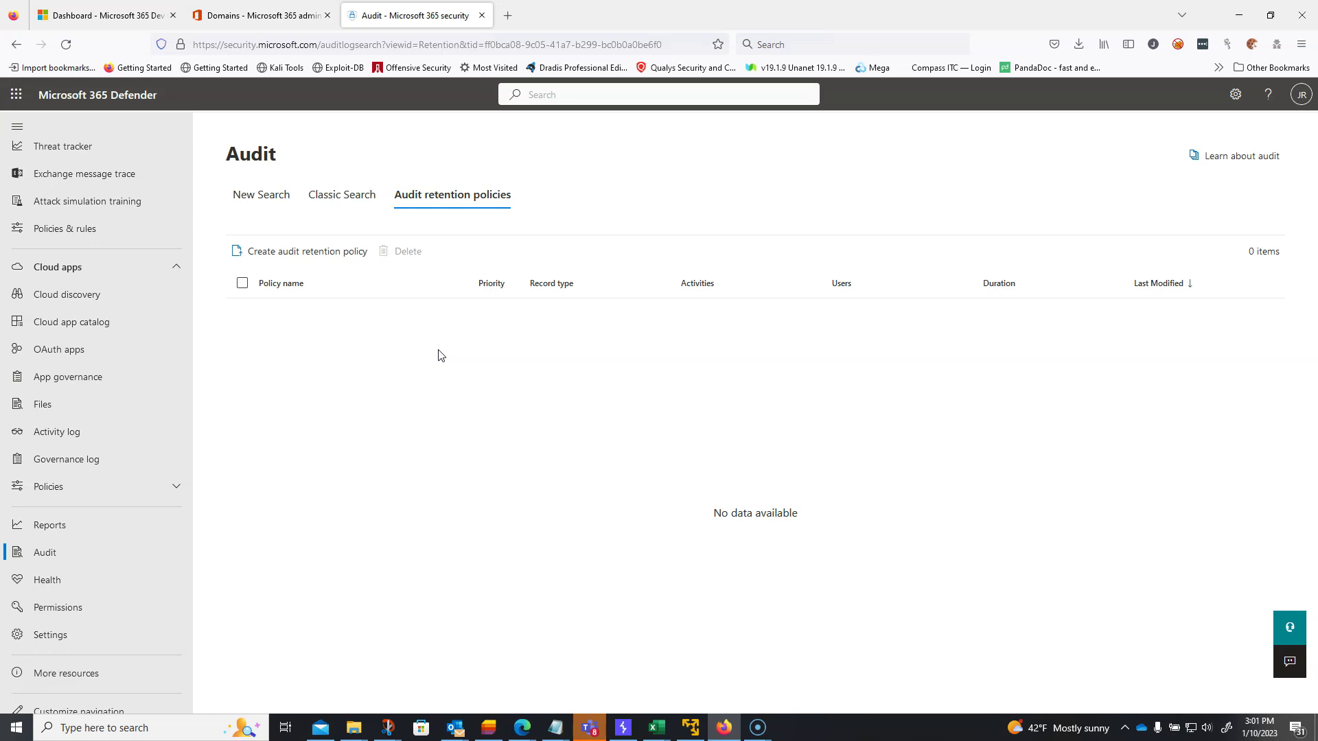
{"action": "left_click", "coordinate": [248, 198]}
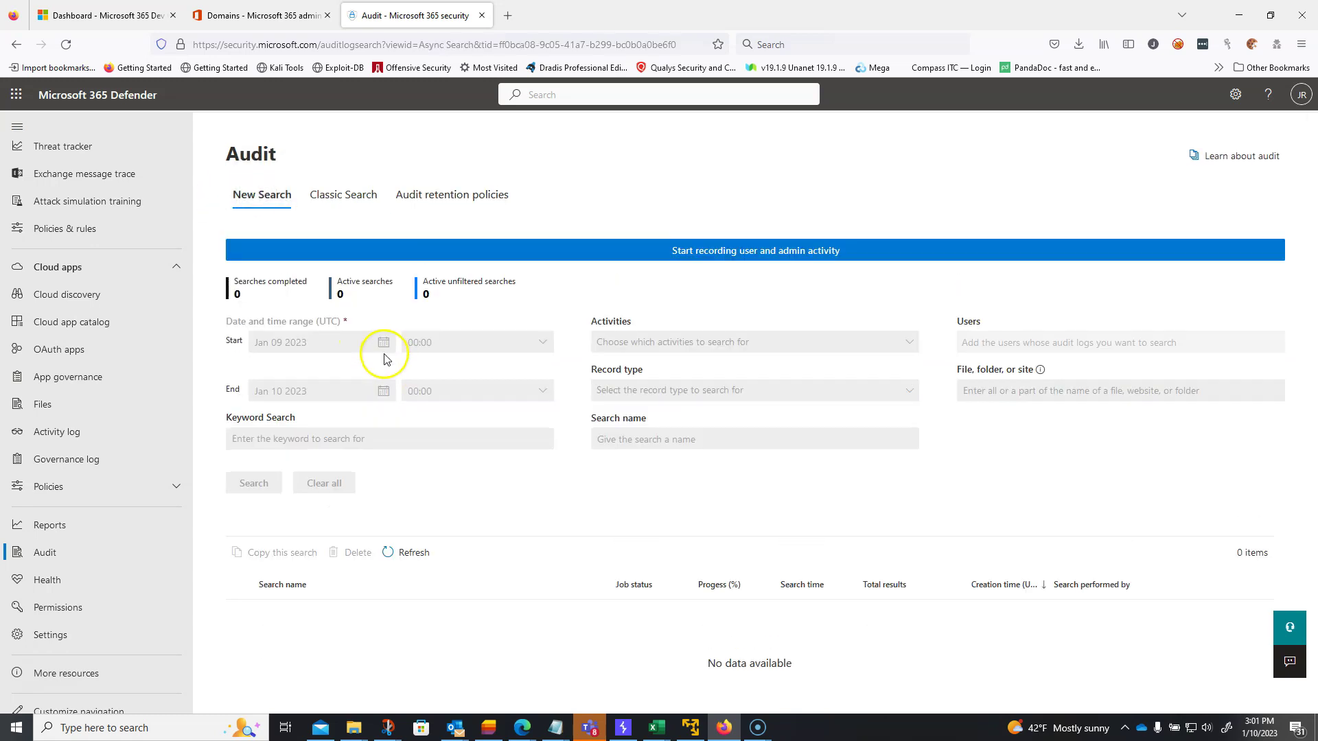
Start recording user and admin activity and accept the organisation settings update.
{"action": "left_click", "coordinate": [901, 344]}
{"action": "left_click", "coordinate": [765, 256]}
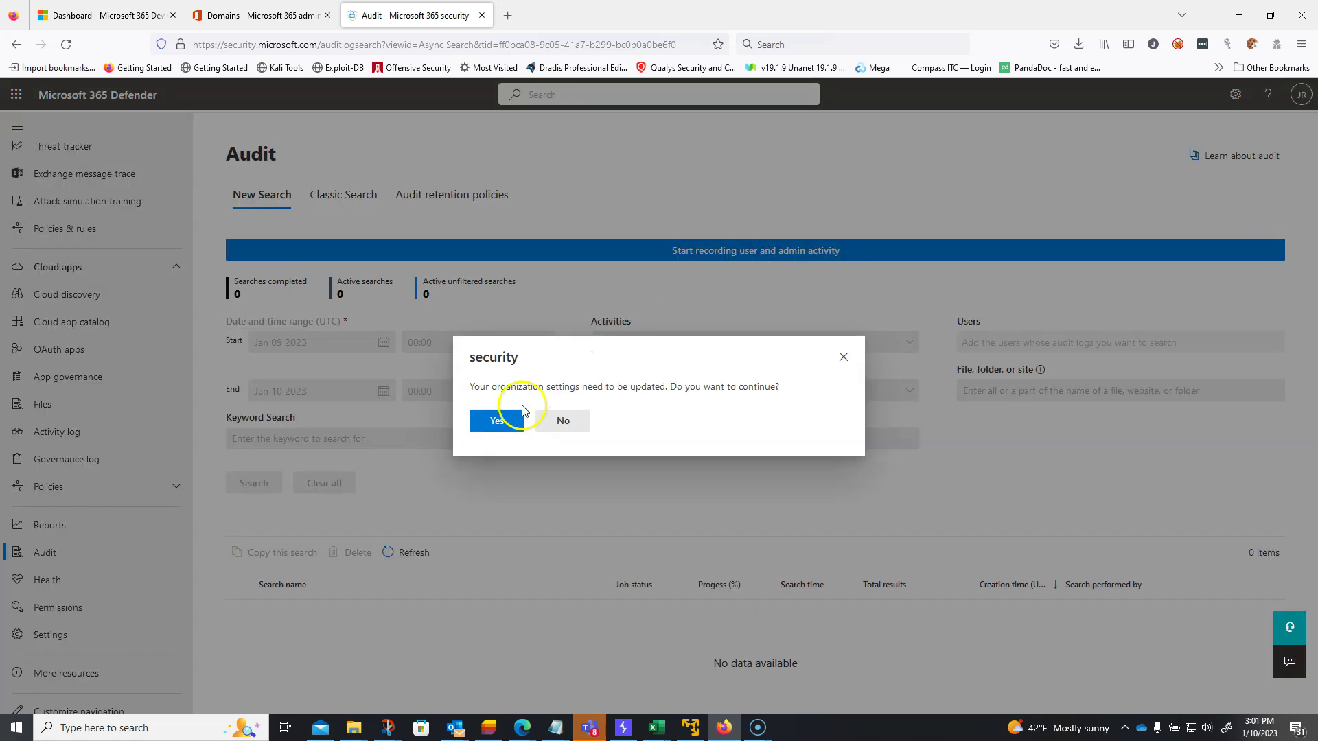
{"action": "left_click", "coordinate": [506, 416]}
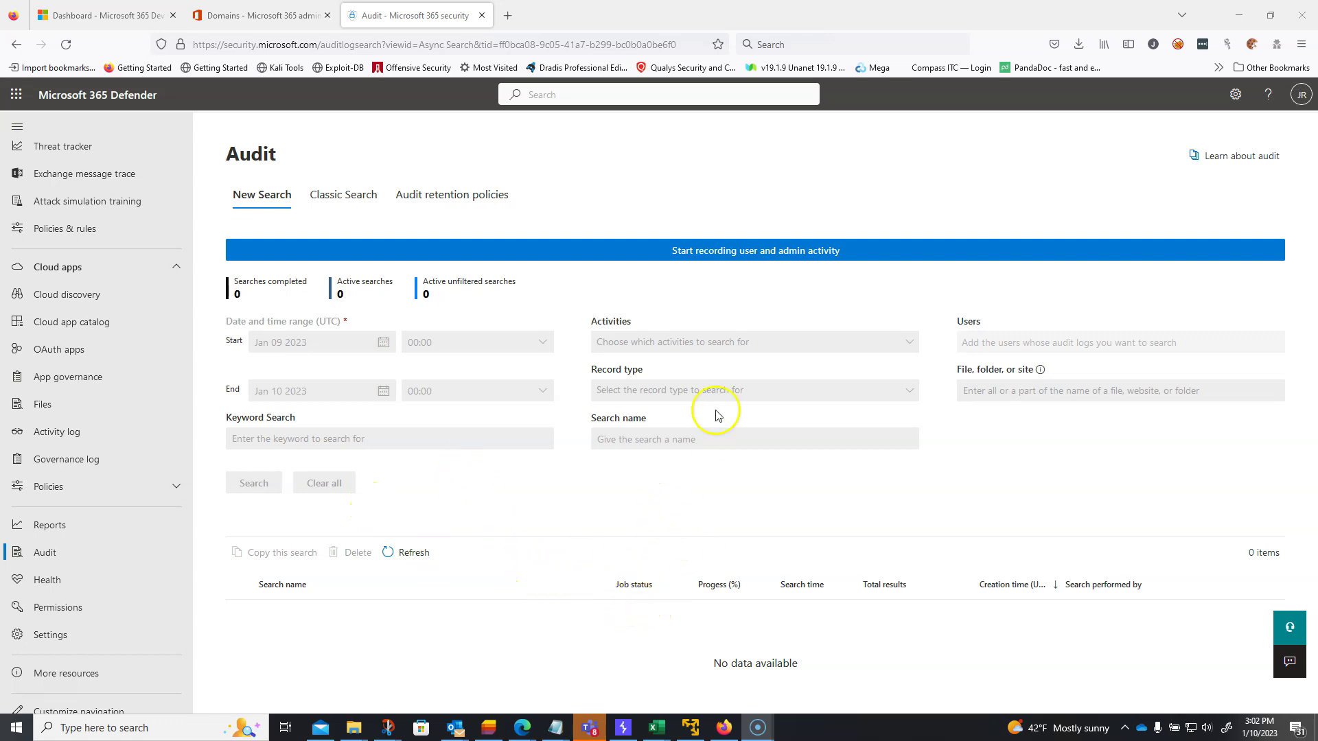
{"action": "left_click", "coordinate": [701, 347]}
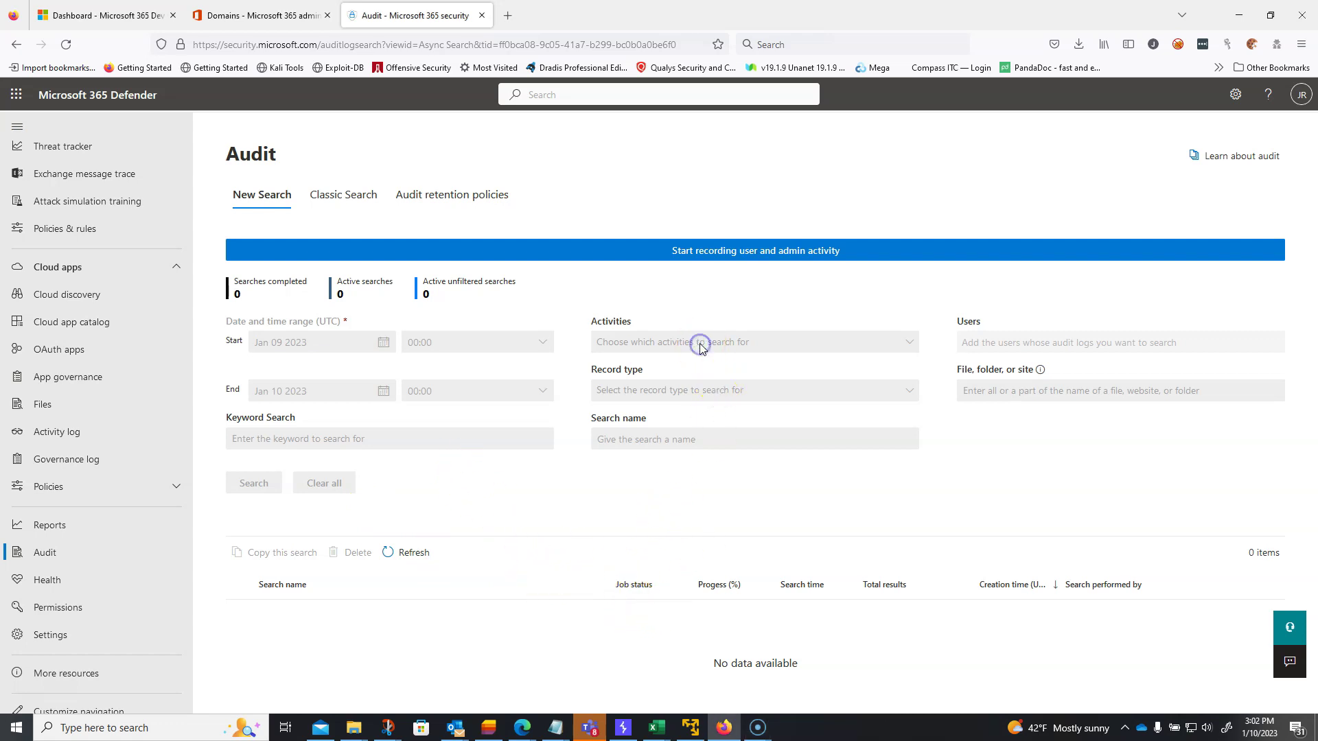
{"action": "left_click", "coordinate": [673, 439]}
{"action": "left_click", "coordinate": [976, 343]}
{"action": "left_click", "coordinate": [589, 643]}
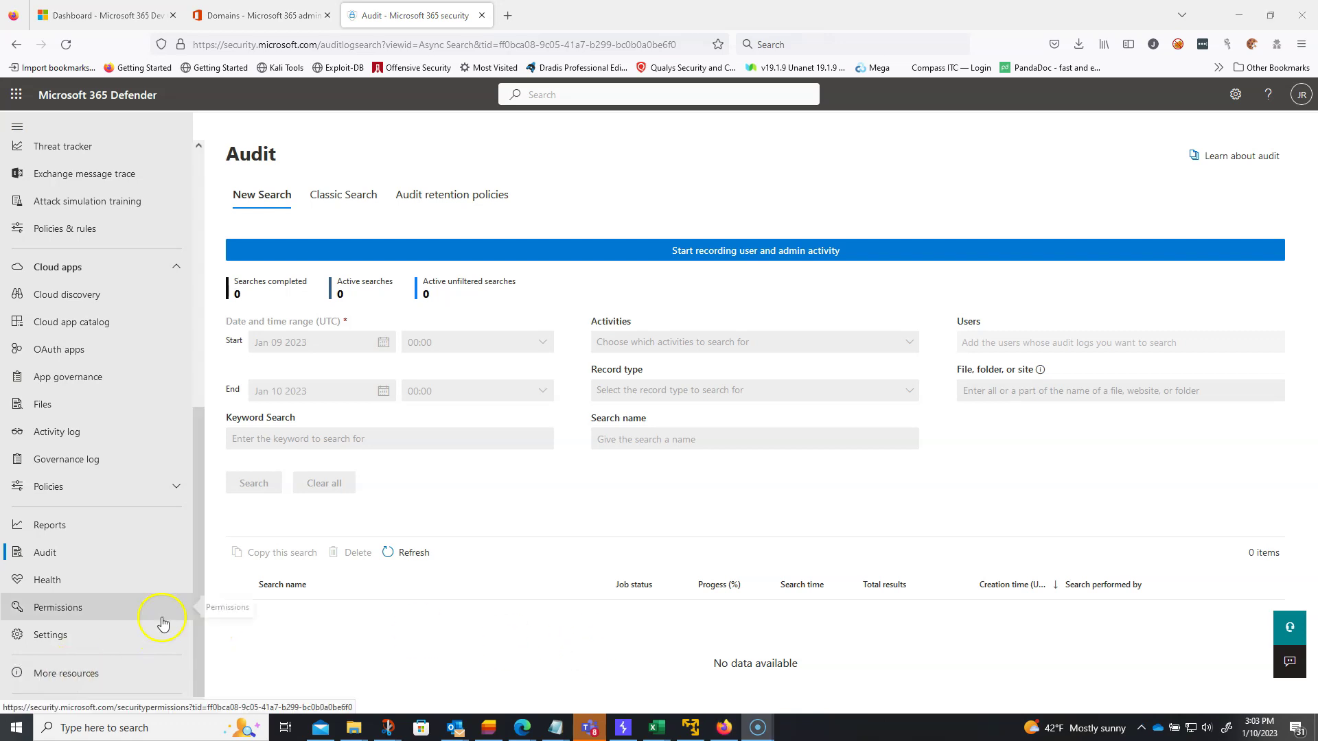
{"action": "scroll", "coordinate": [124, 398], "scroll_direction": "up", "scroll_amount": 4}
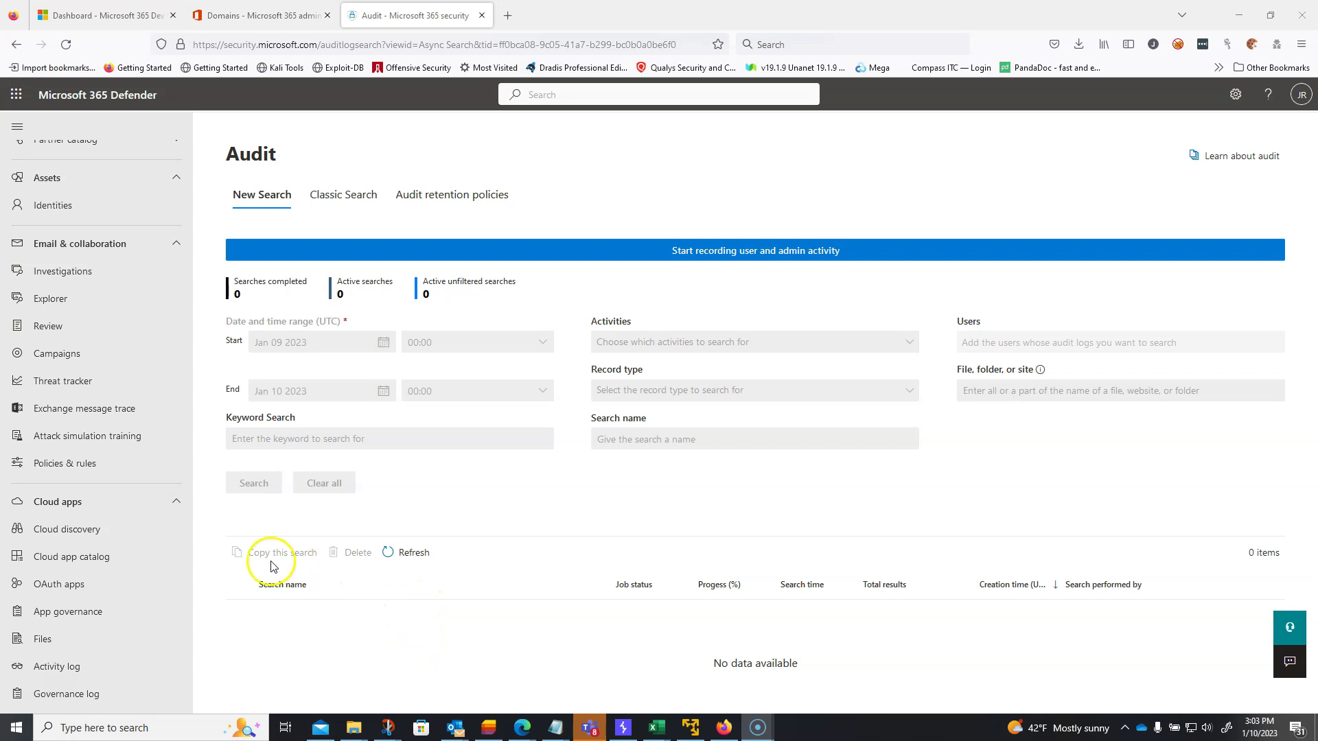
{"action": "scroll", "coordinate": [113, 546], "scroll_direction": "up", "scroll_amount": 3}
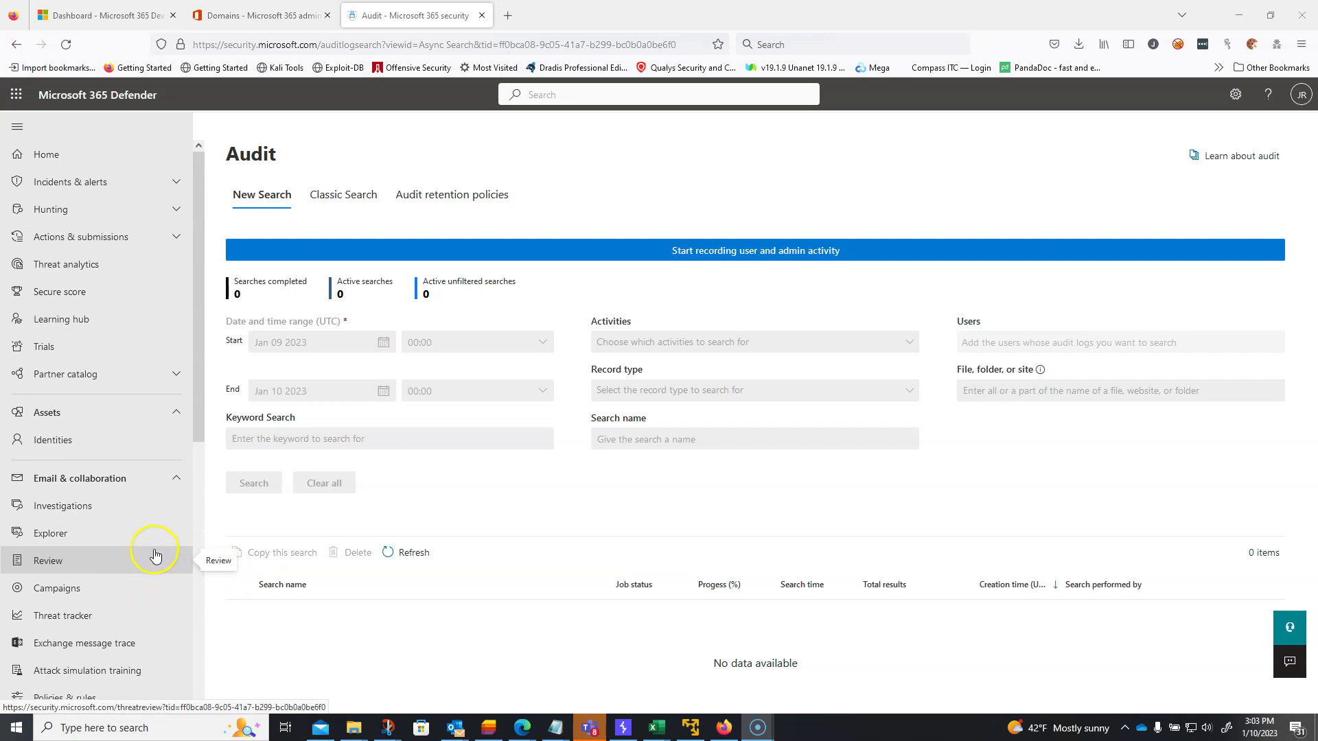
Open the Exchange admin center from the full admin centers list, signed in as the tenant admin.
{"action": "left_click", "coordinate": [17, 98]}
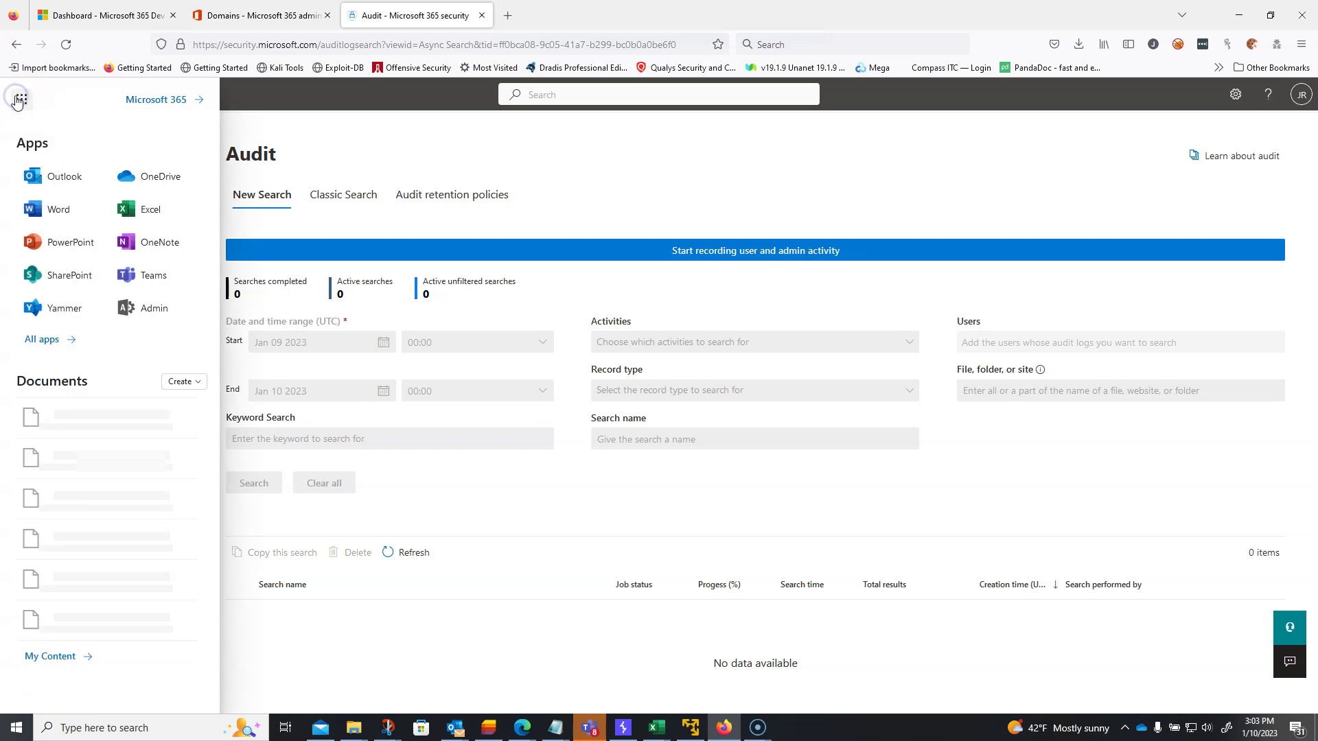
{"action": "left_click", "coordinate": [134, 306]}
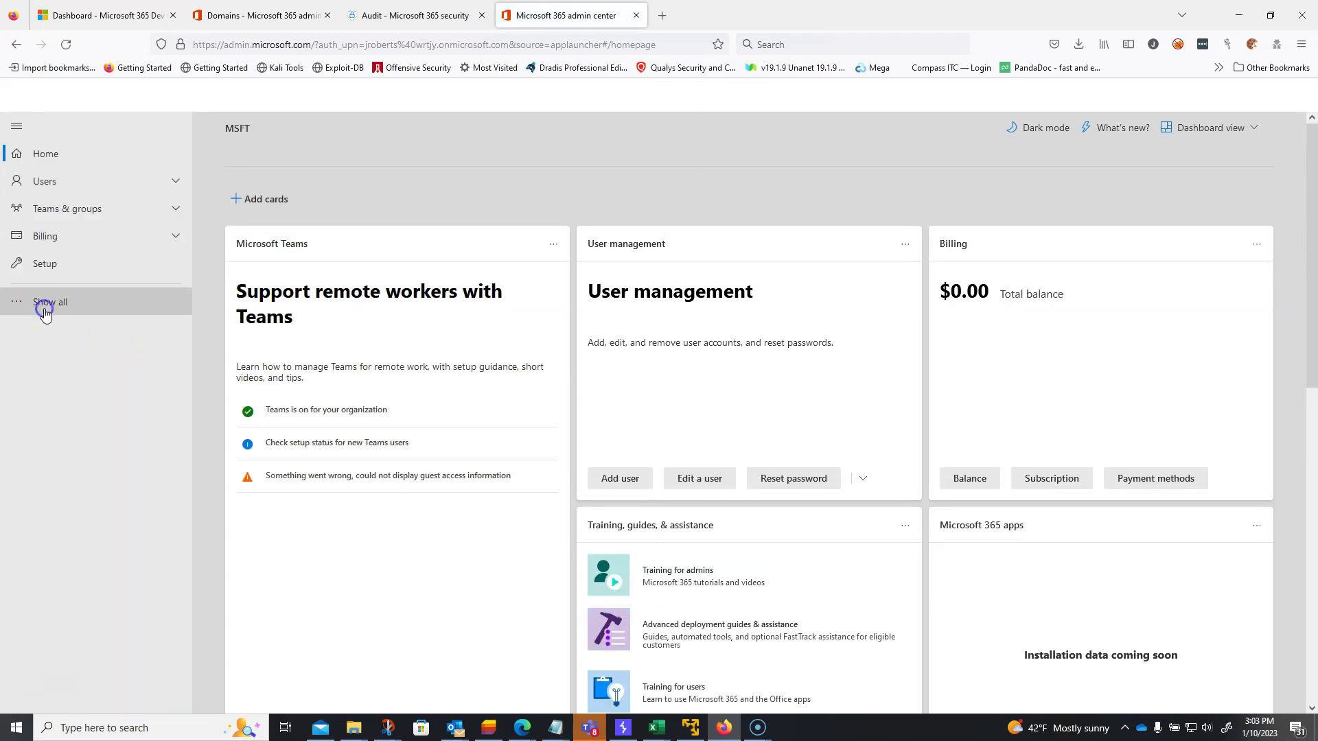
{"action": "left_click", "coordinate": [41, 303]}
{"action": "scroll", "coordinate": [120, 447], "scroll_direction": "down", "scroll_amount": 1}
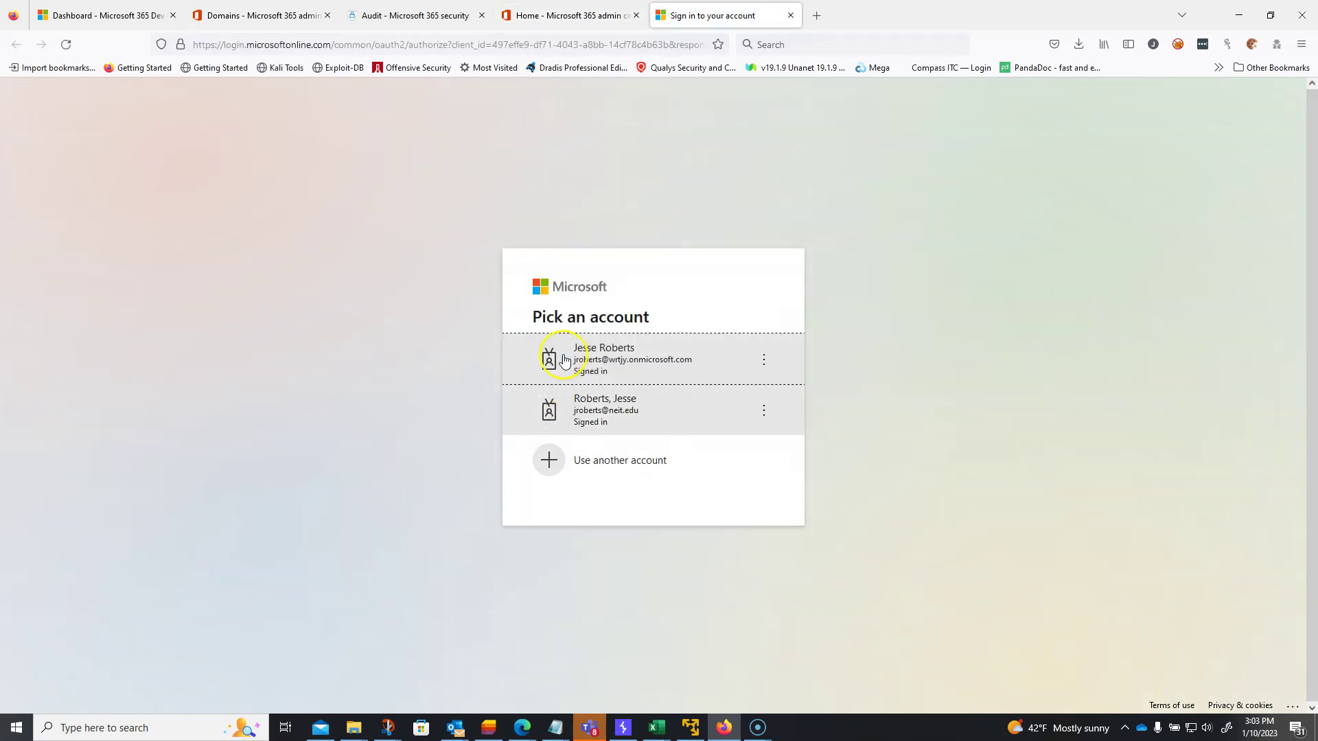
{"action": "left_click", "coordinate": [600, 350]}
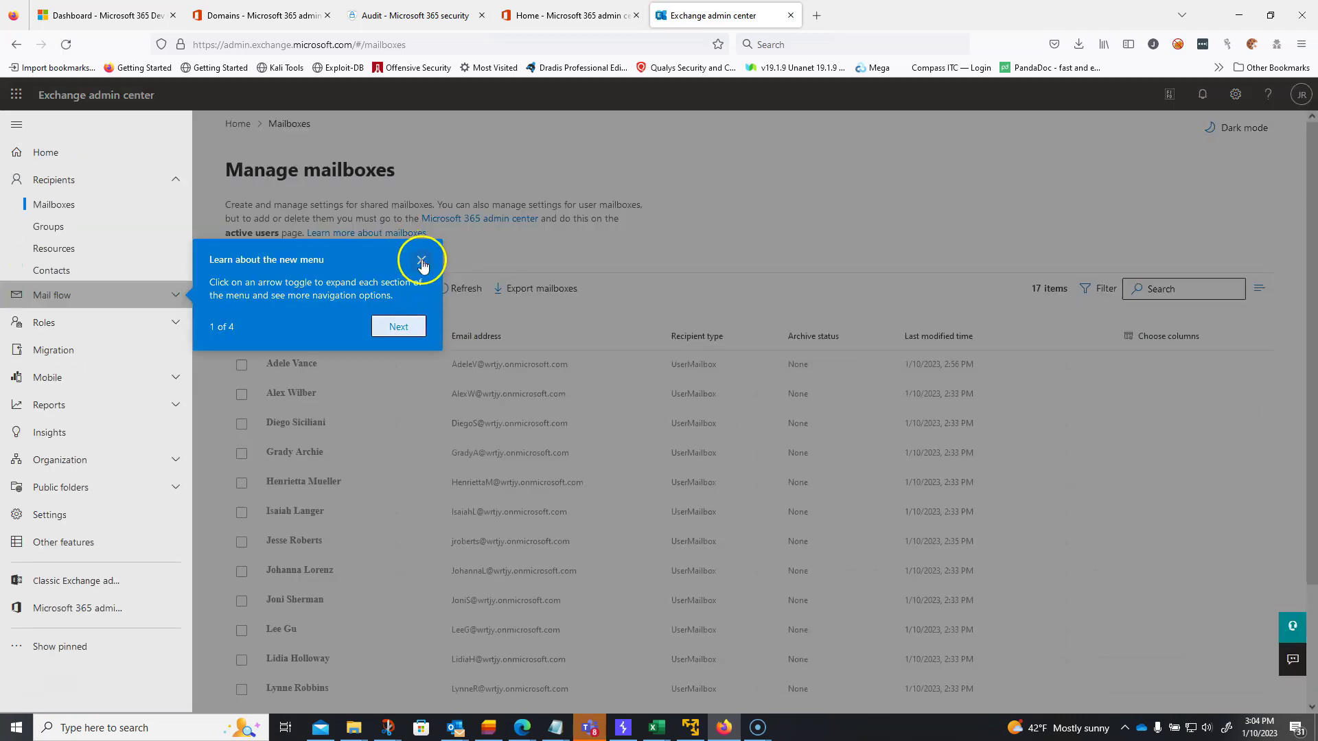
Dismiss the Exchange tour and open Mail flow > Rules, which shows 0 transport rules.
{"action": "left_click", "coordinate": [421, 260]}
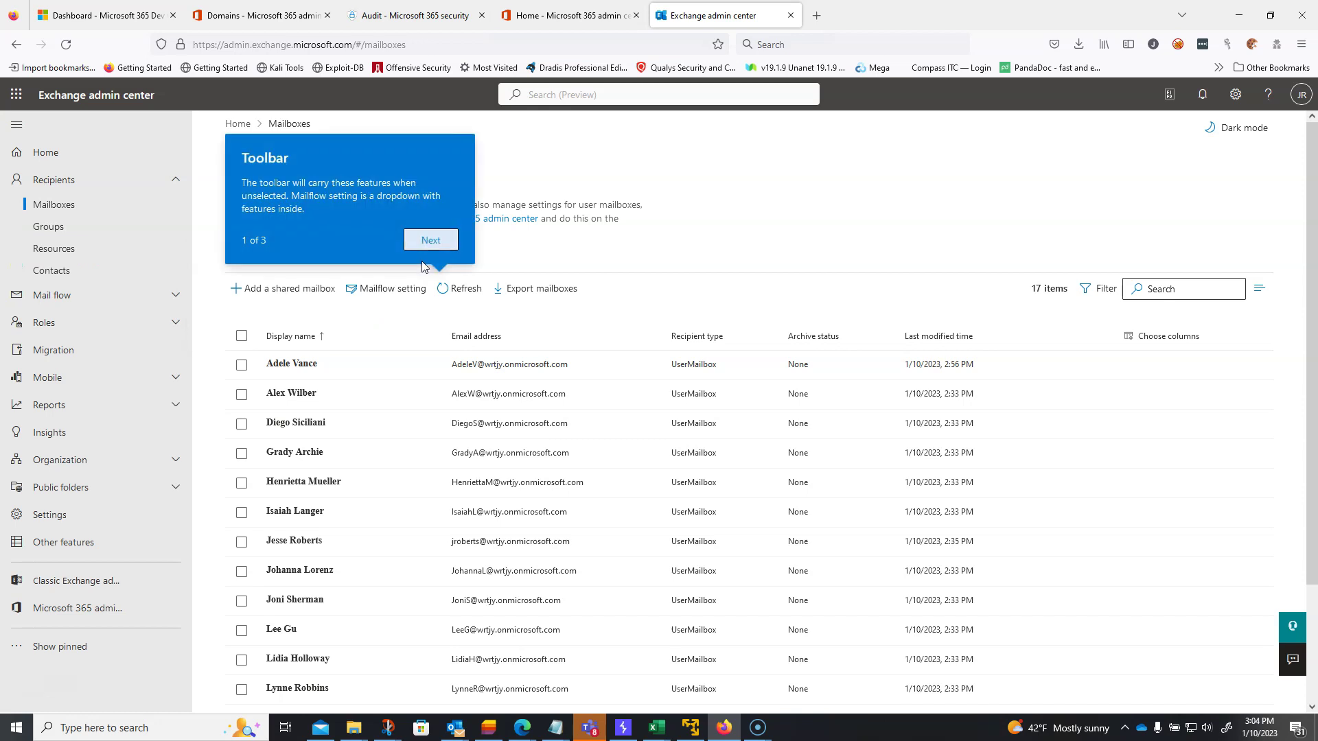
{"action": "left_click", "coordinate": [430, 241]}
{"action": "left_click", "coordinate": [431, 377]}
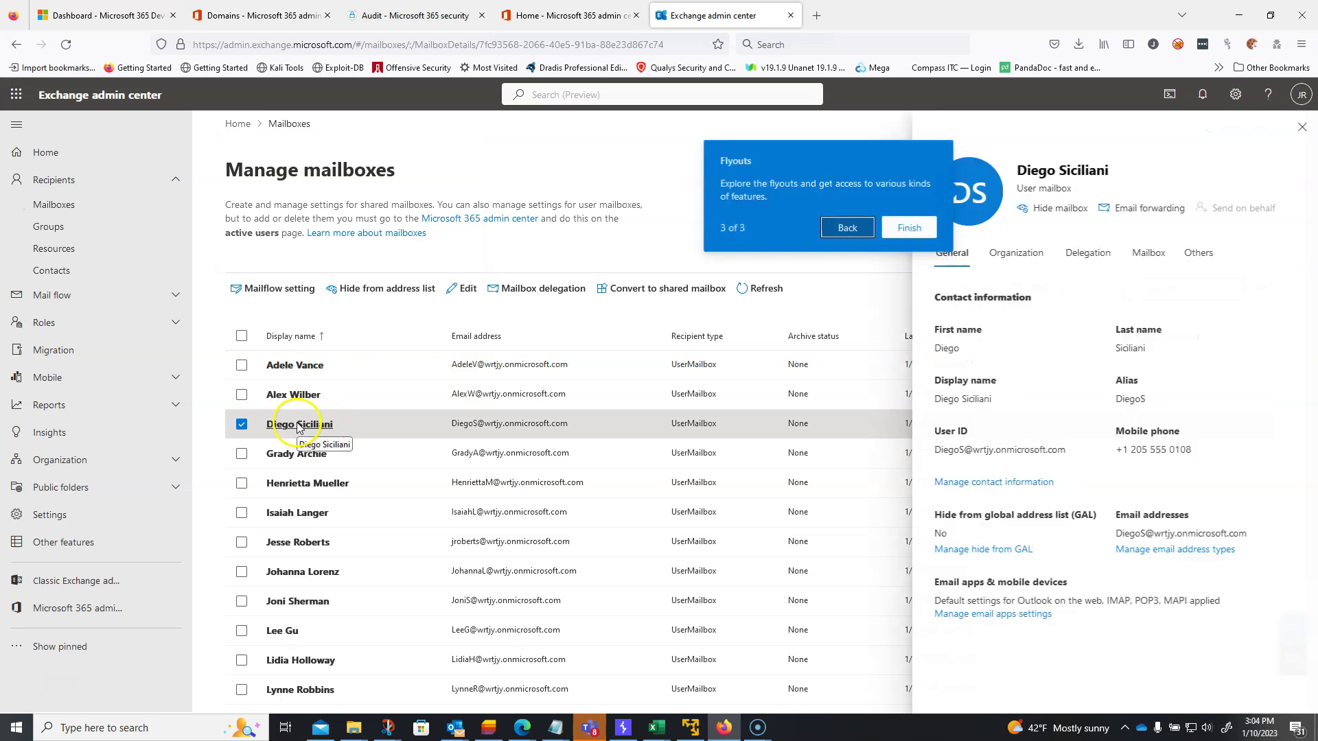
{"action": "left_click", "coordinate": [177, 302]}
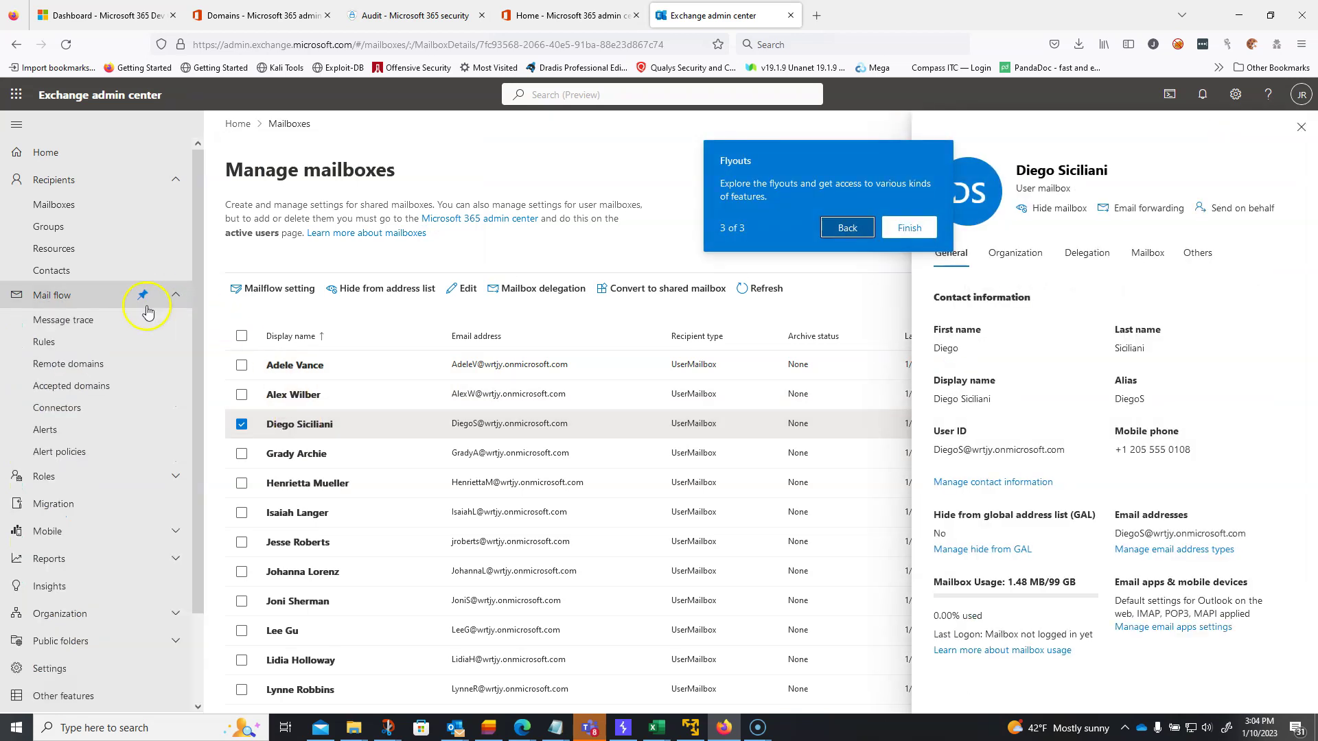
{"action": "left_click", "coordinate": [44, 341]}
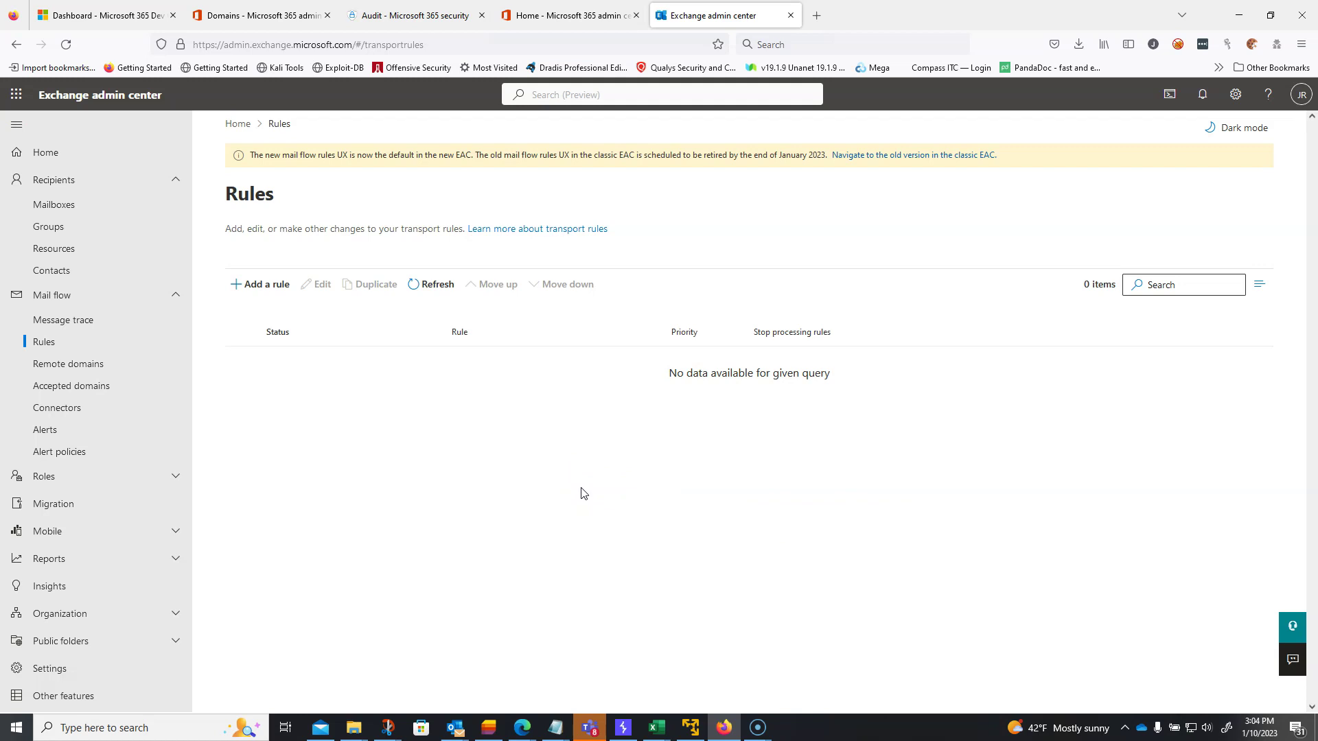
Check Remote domains, then Accepted domains, which lists only the default onmicrosoft.com domain.
{"action": "left_click", "coordinate": [580, 494]}
{"action": "left_click", "coordinate": [105, 368]}
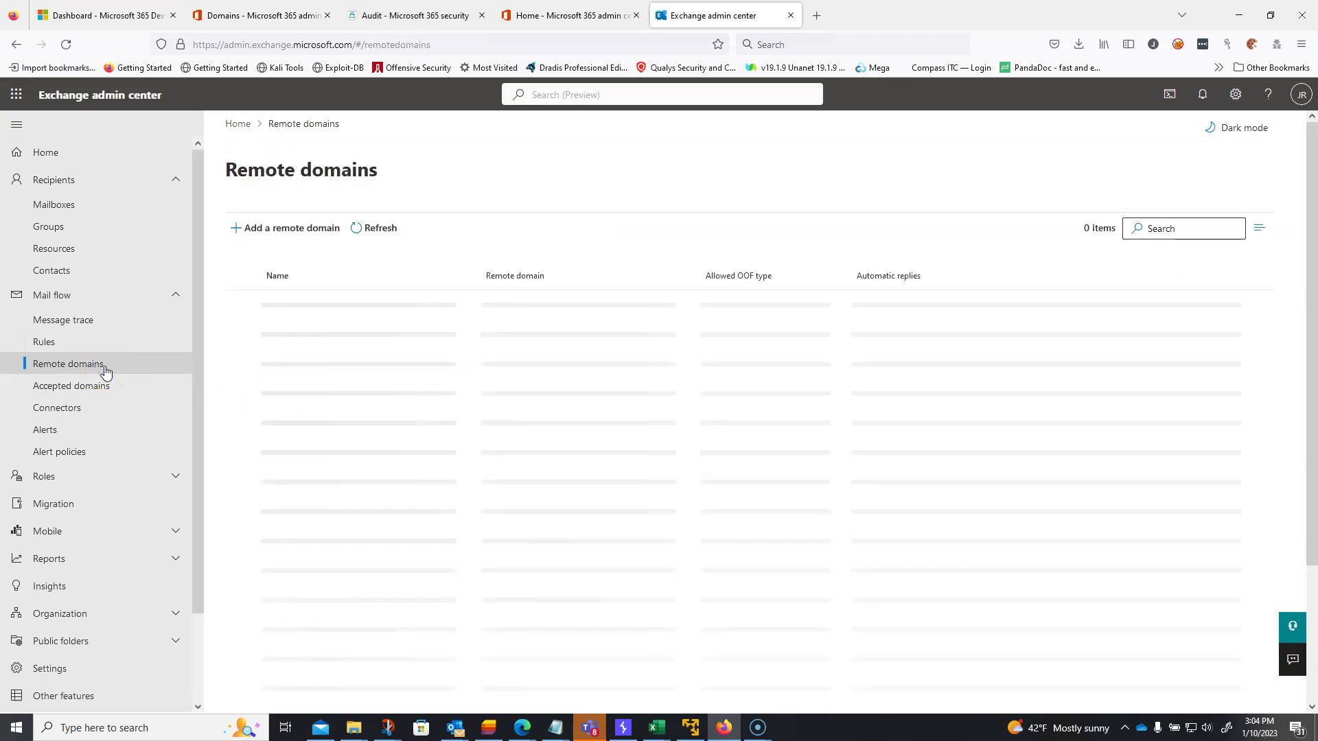
{"action": "left_click", "coordinate": [104, 386]}
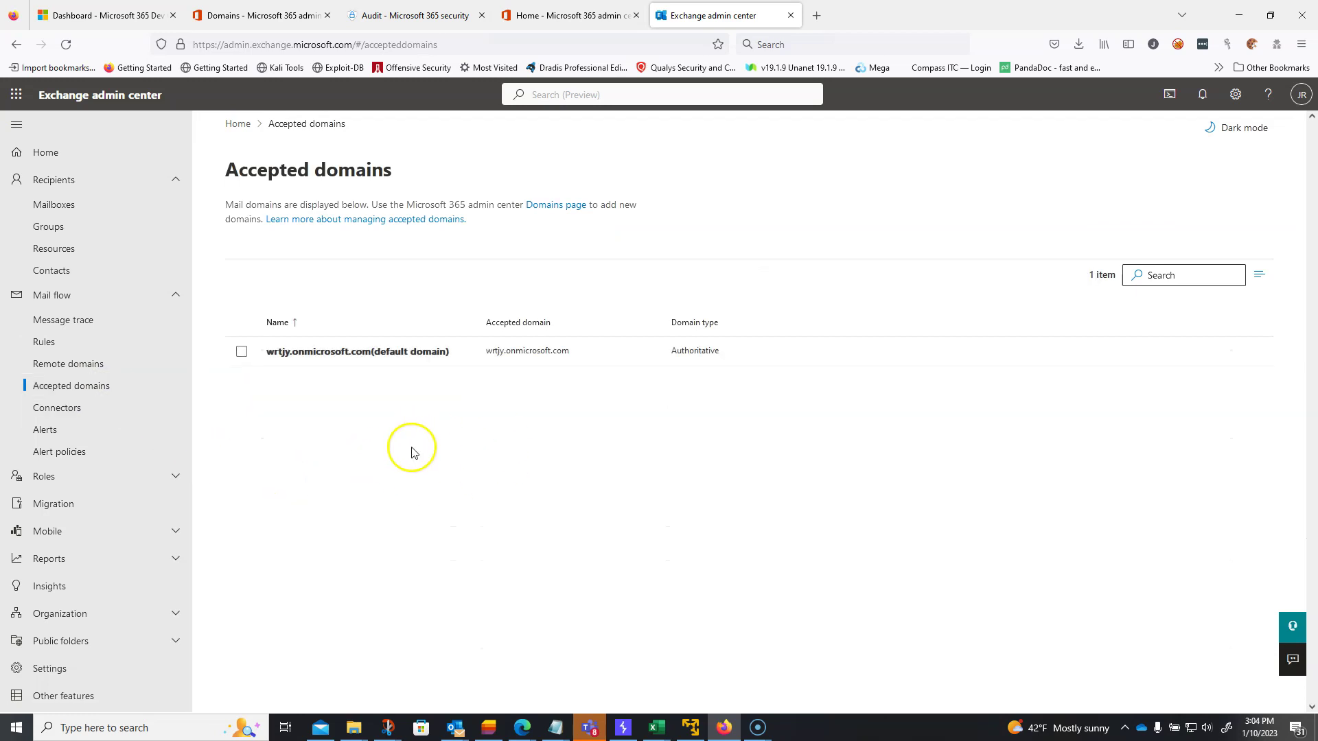
Open Mail flow > Connectors and confirm there are 0 connectors.
{"action": "left_click", "coordinate": [81, 410]}
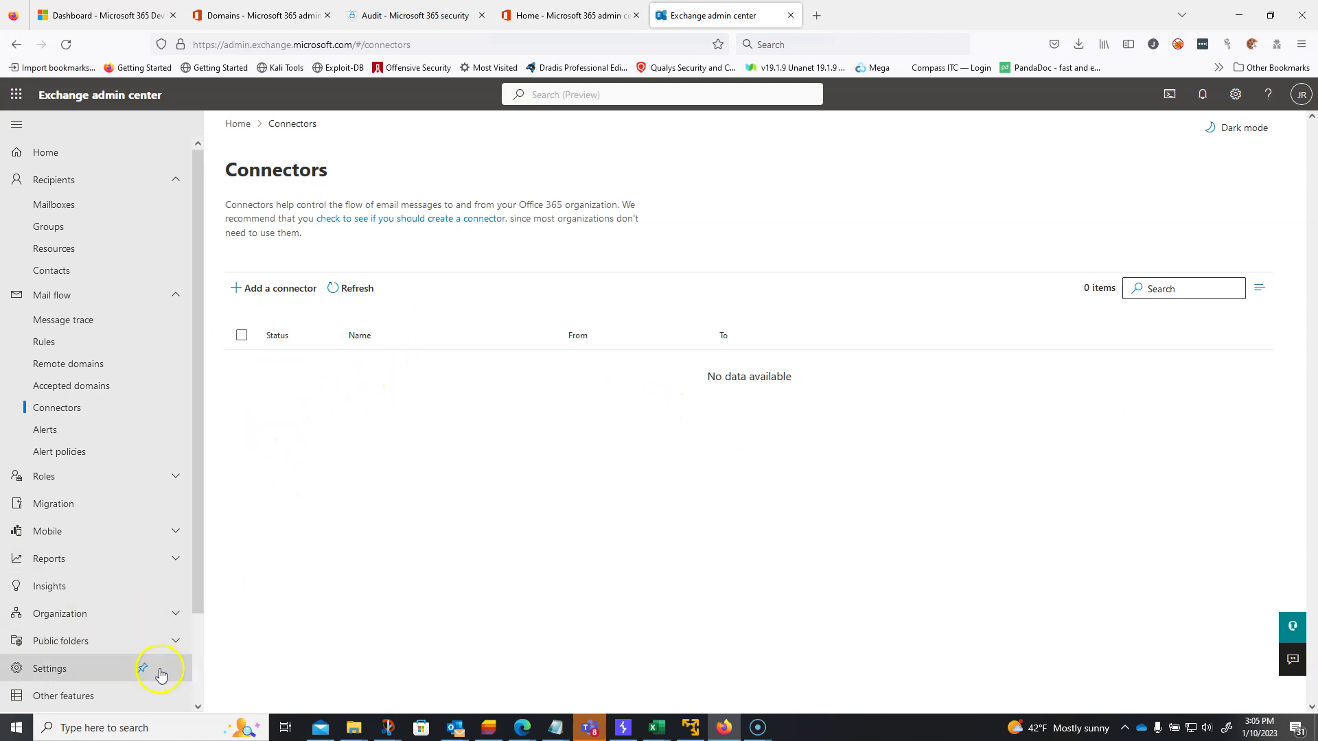
Go to the Microsoft 365 admin center through the app launcher.
{"action": "left_click", "coordinate": [17, 97]}
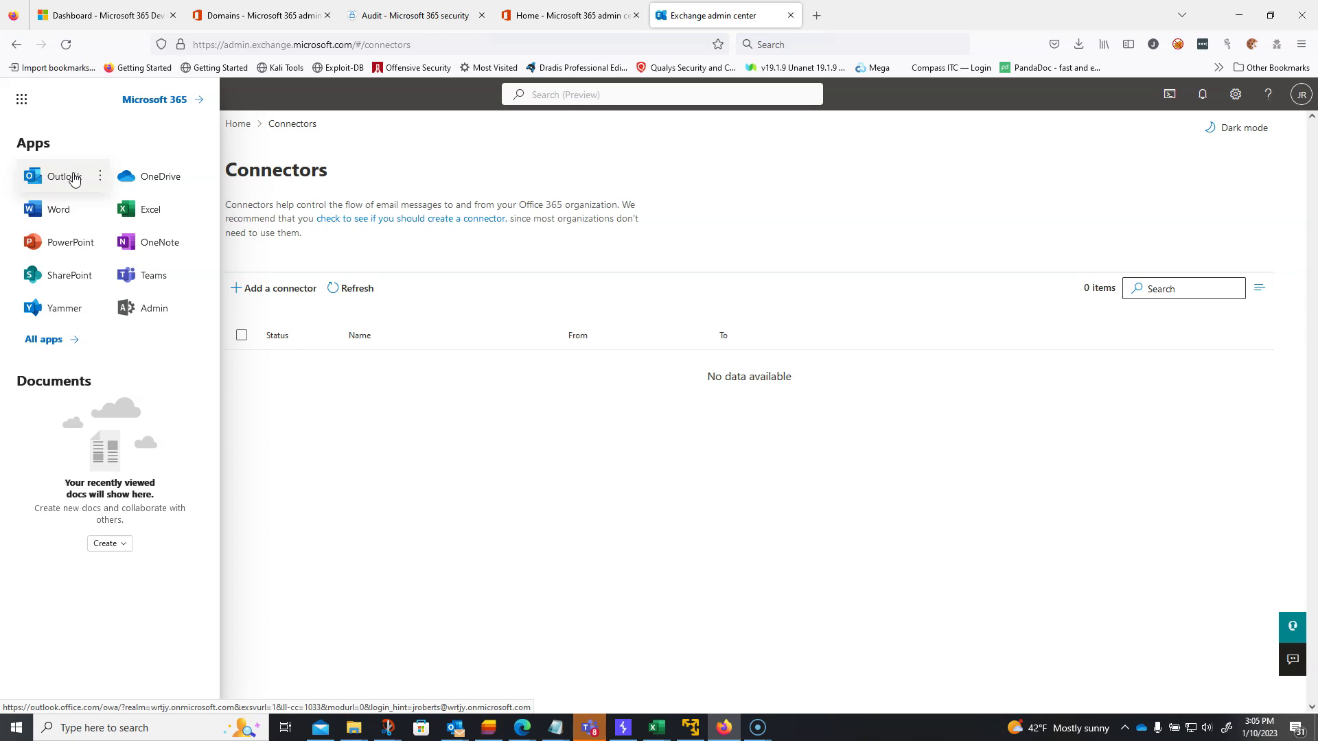
{"action": "left_click", "coordinate": [542, 523]}
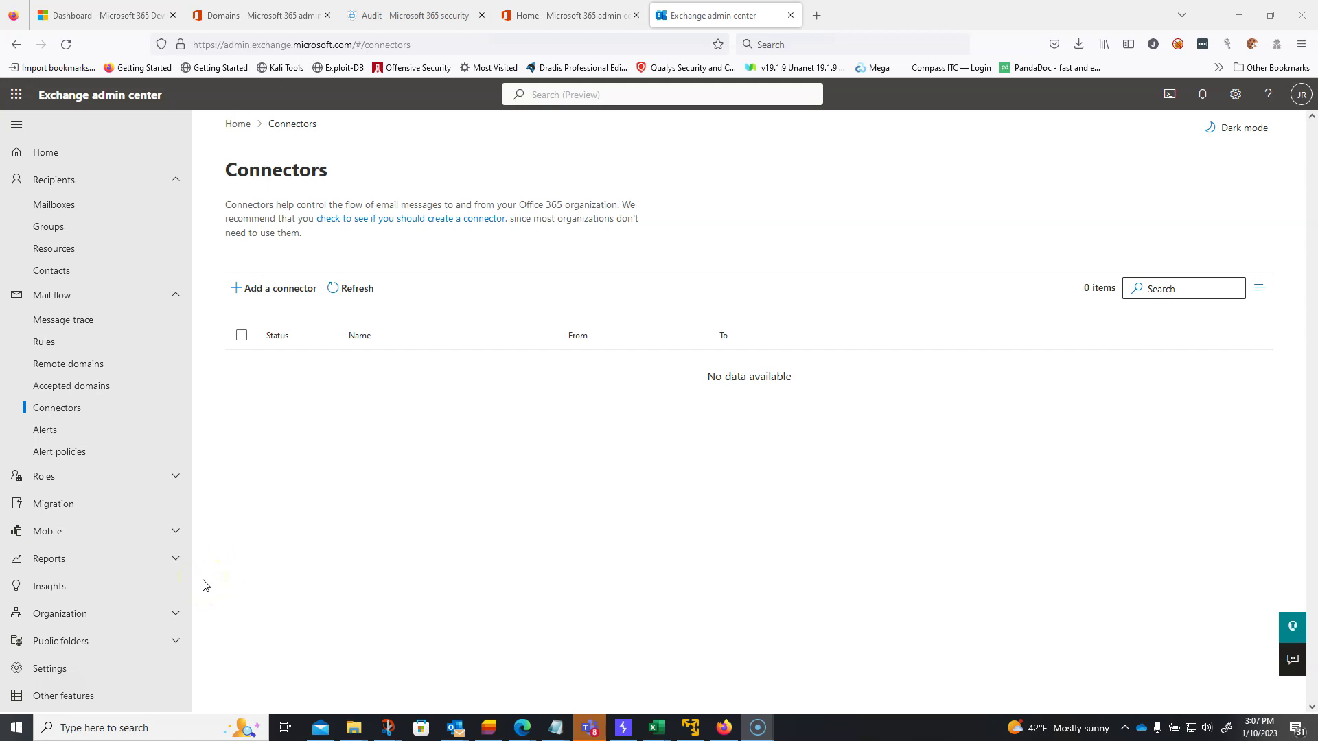
{"action": "left_click", "coordinate": [17, 97]}
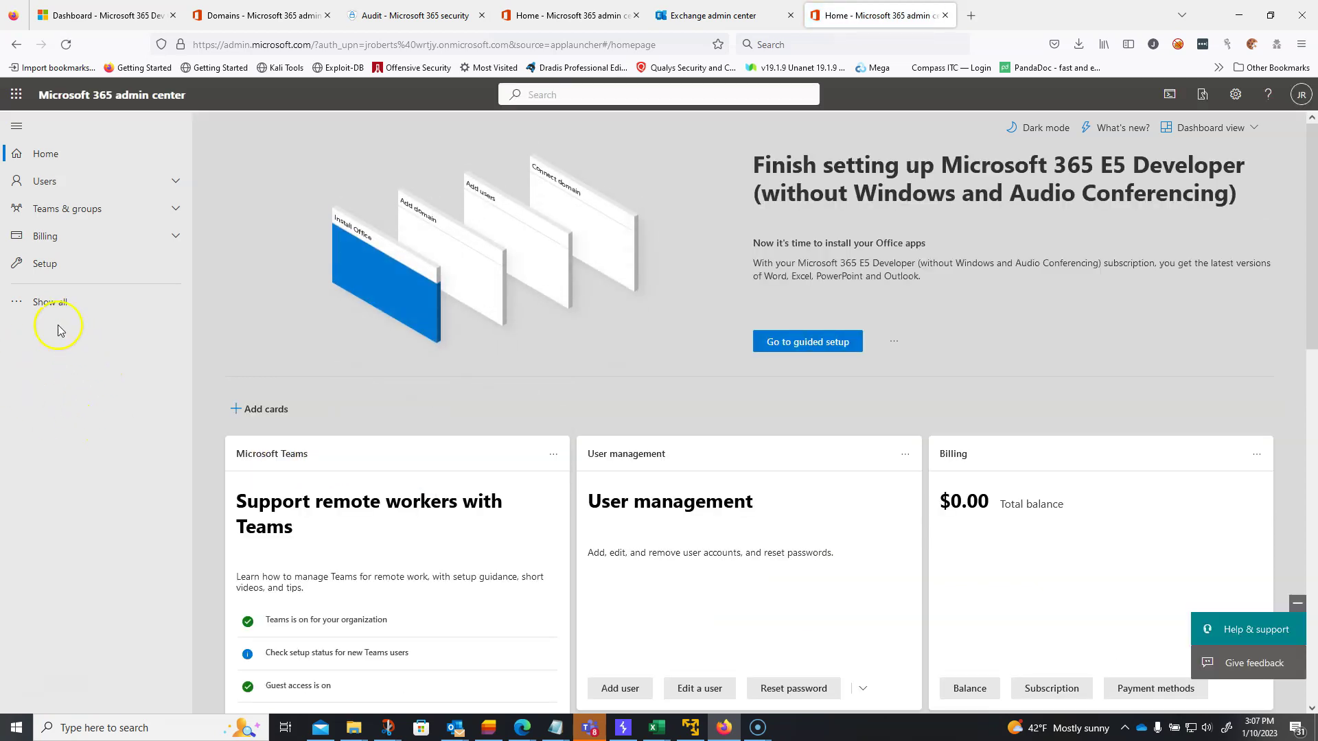
Open Azure Active Directory under Admin centers, sign in as admin, and skip the protection prompt.
{"action": "left_click", "coordinate": [51, 302]}
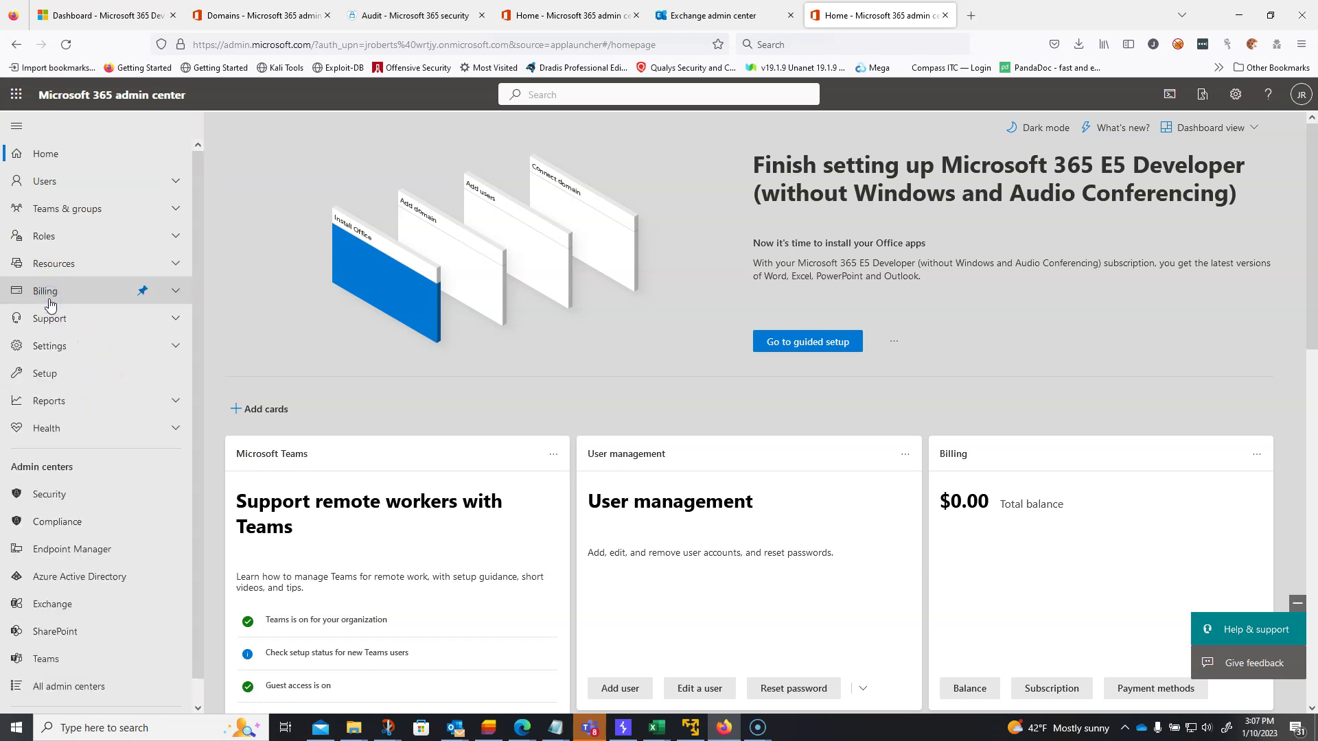
{"action": "left_click", "coordinate": [84, 345]}
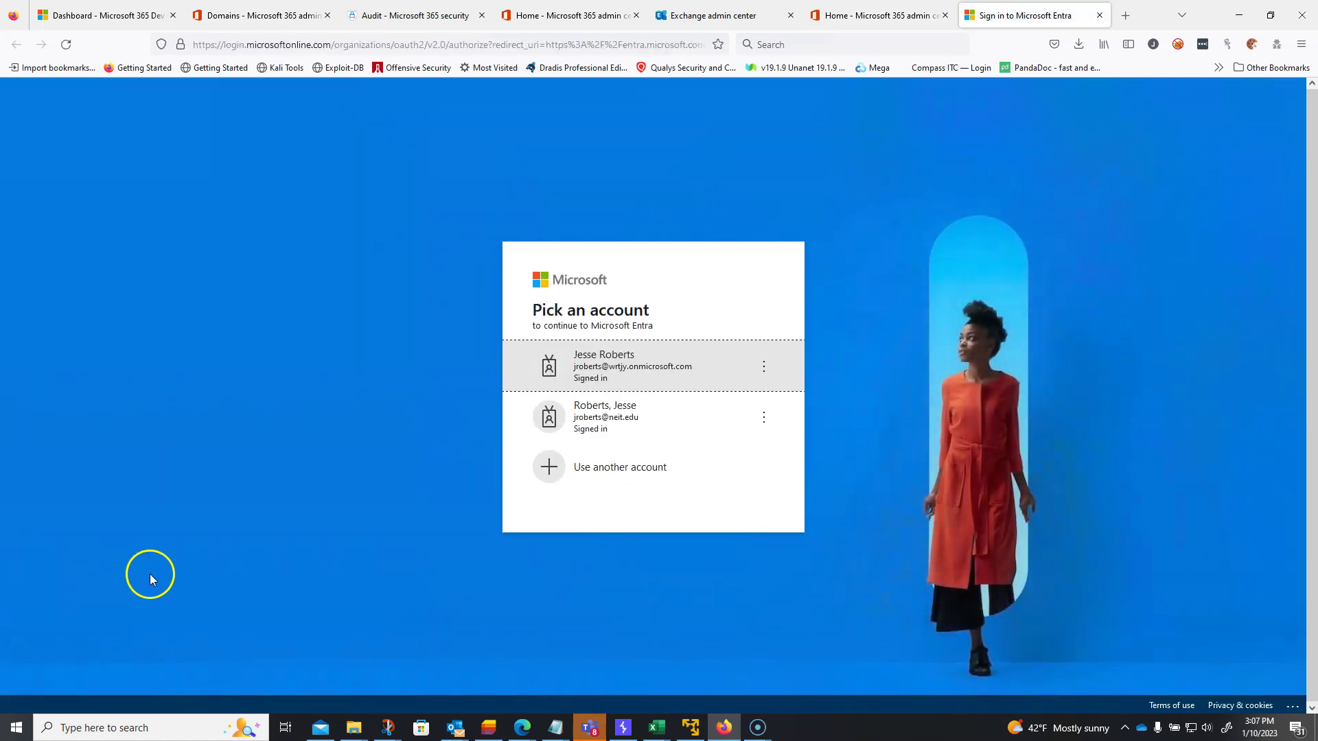
{"action": "left_click", "coordinate": [685, 385]}
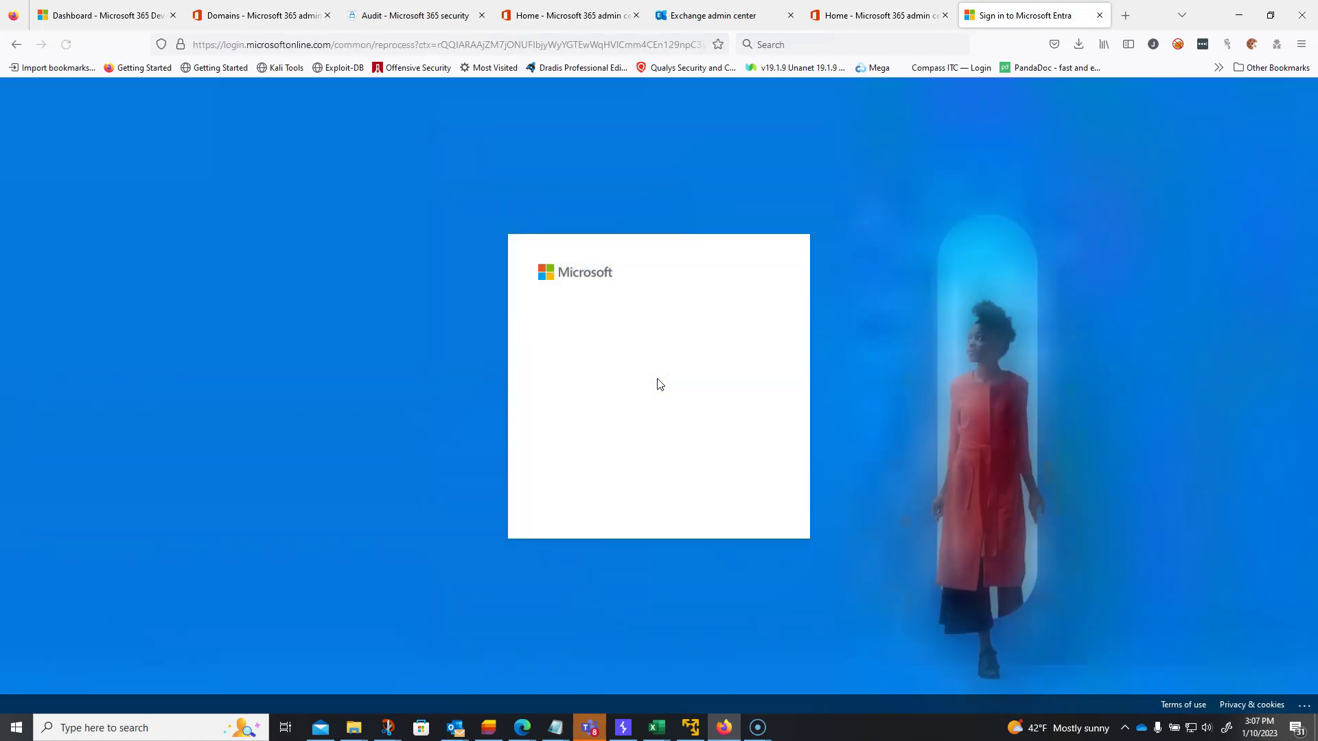
{"action": "left_click", "coordinate": [653, 415]}
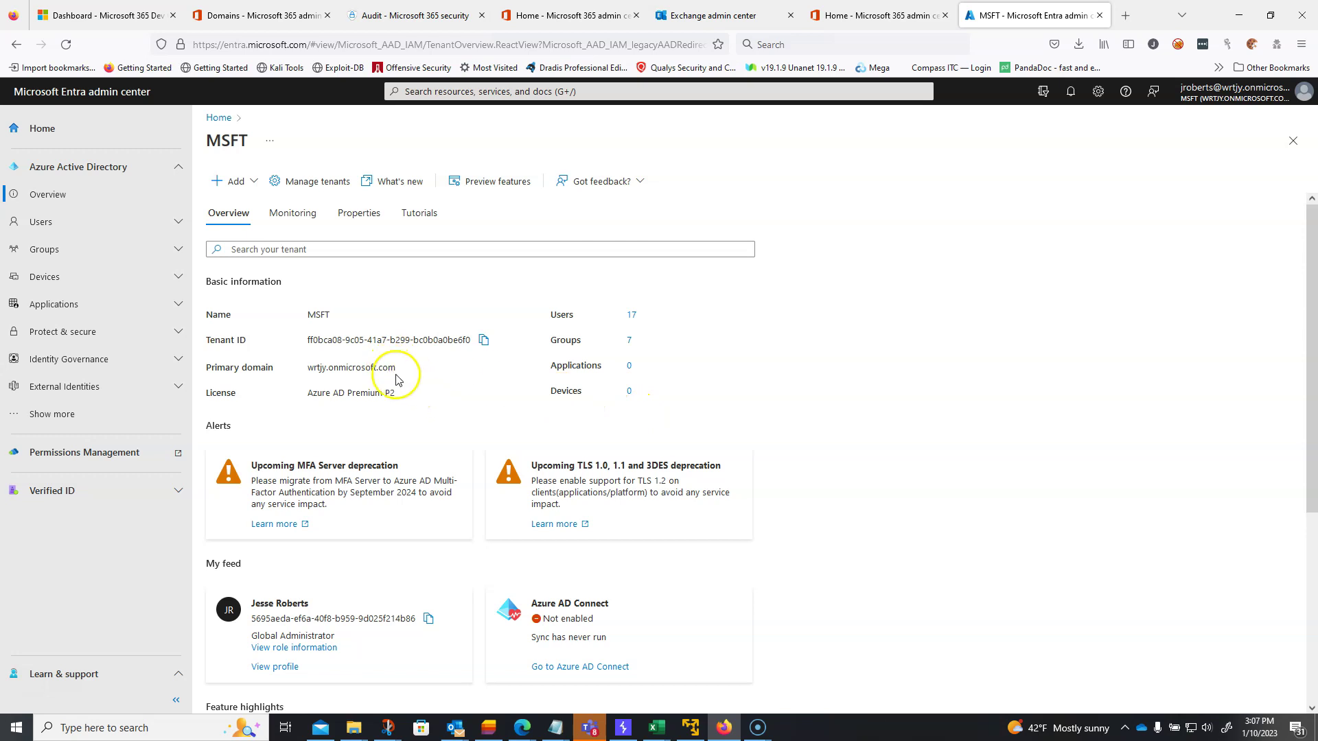
Expand Users and Protect & secure to reach the Authentication methods policies.
{"action": "left_click", "coordinate": [177, 225]}
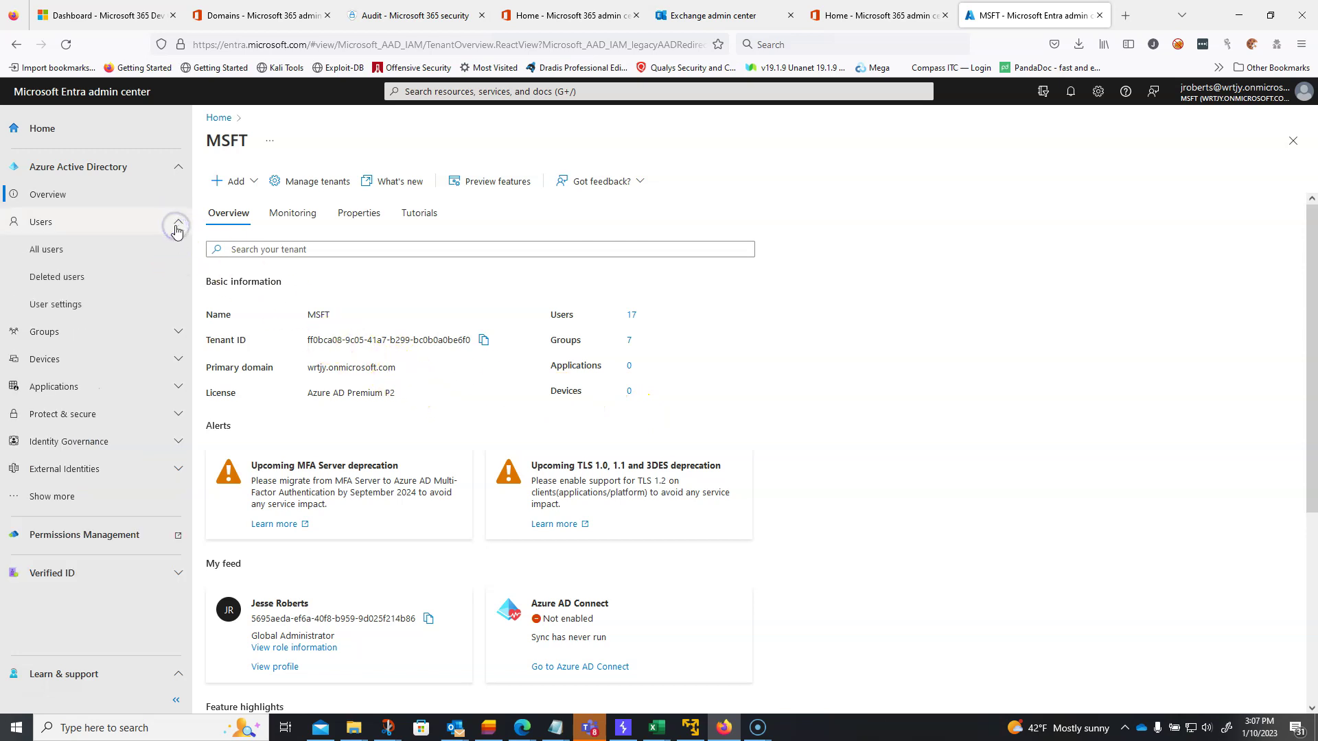
{"action": "left_click", "coordinate": [66, 684]}
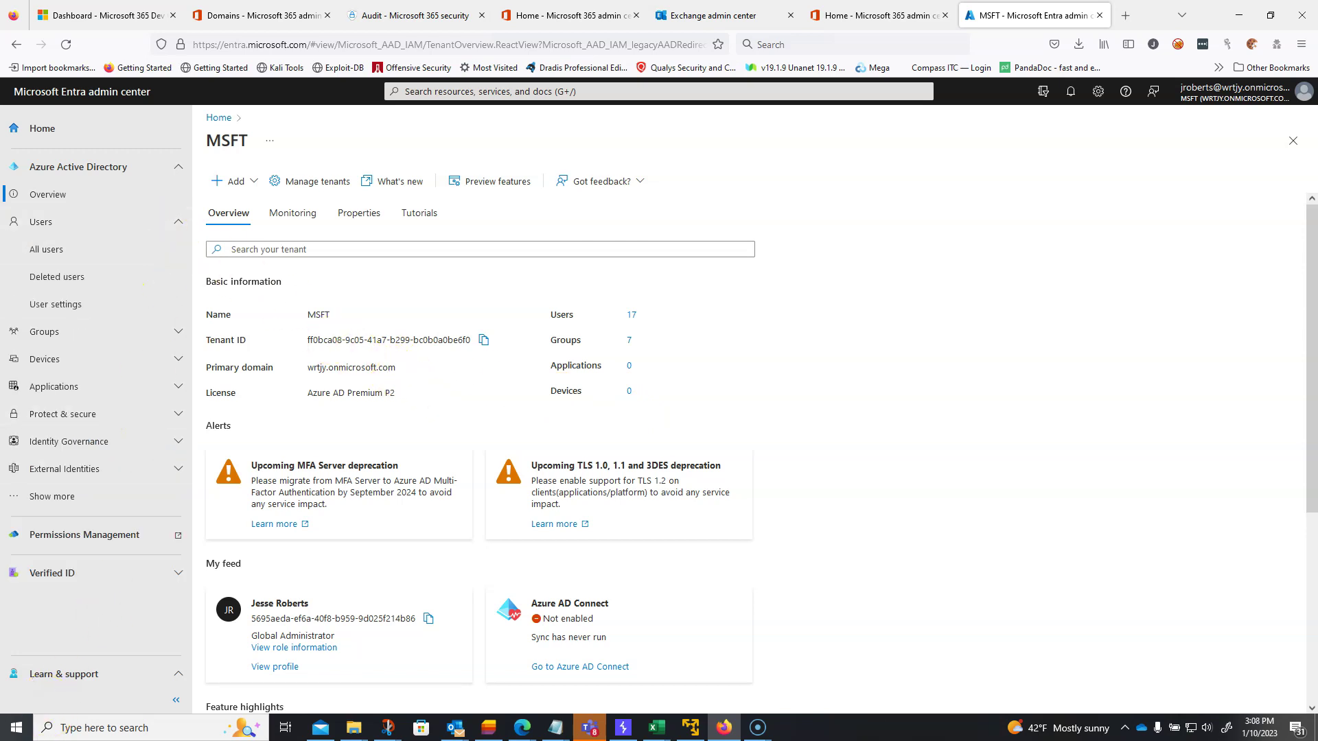
{"action": "scroll", "coordinate": [75, 378], "scroll_direction": "down", "scroll_amount": 2}
{"action": "left_click", "coordinate": [68, 377]}
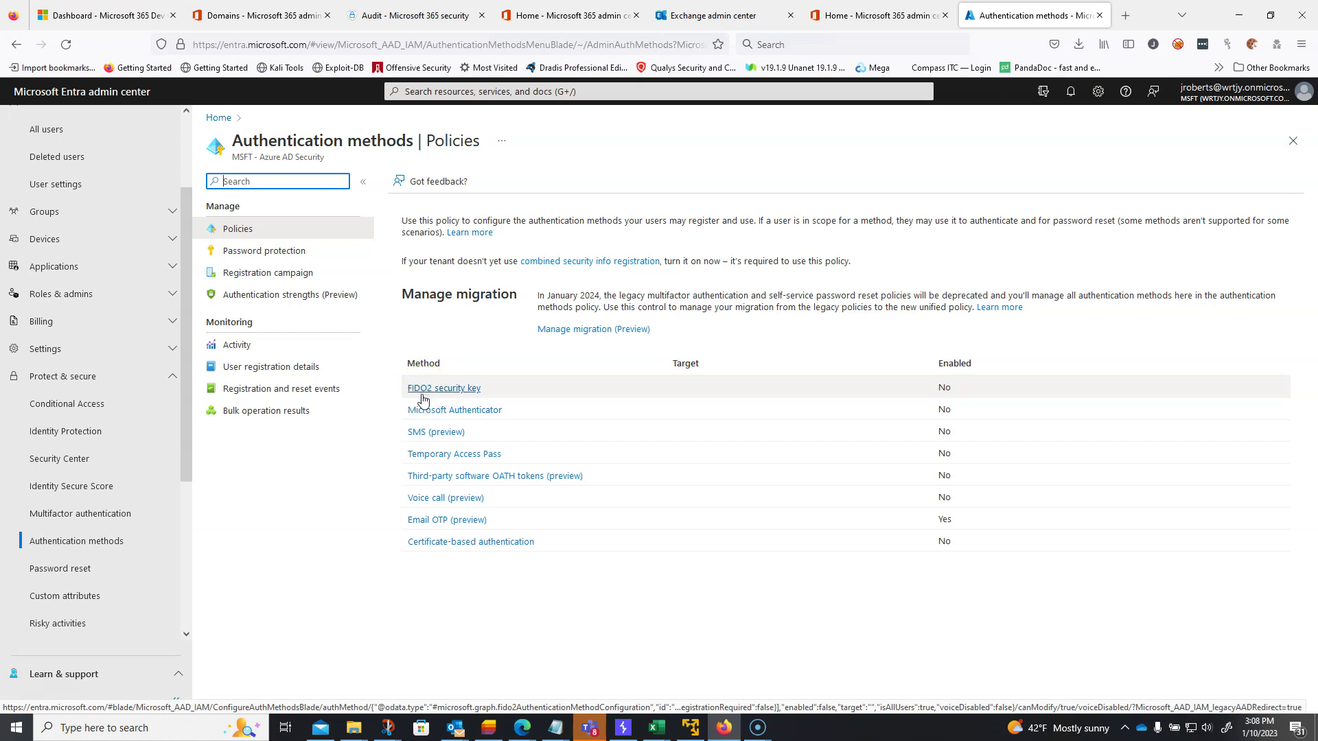
Open the Microsoft Authenticator settings from the authentication Method list.
{"action": "left_click", "coordinate": [427, 396]}
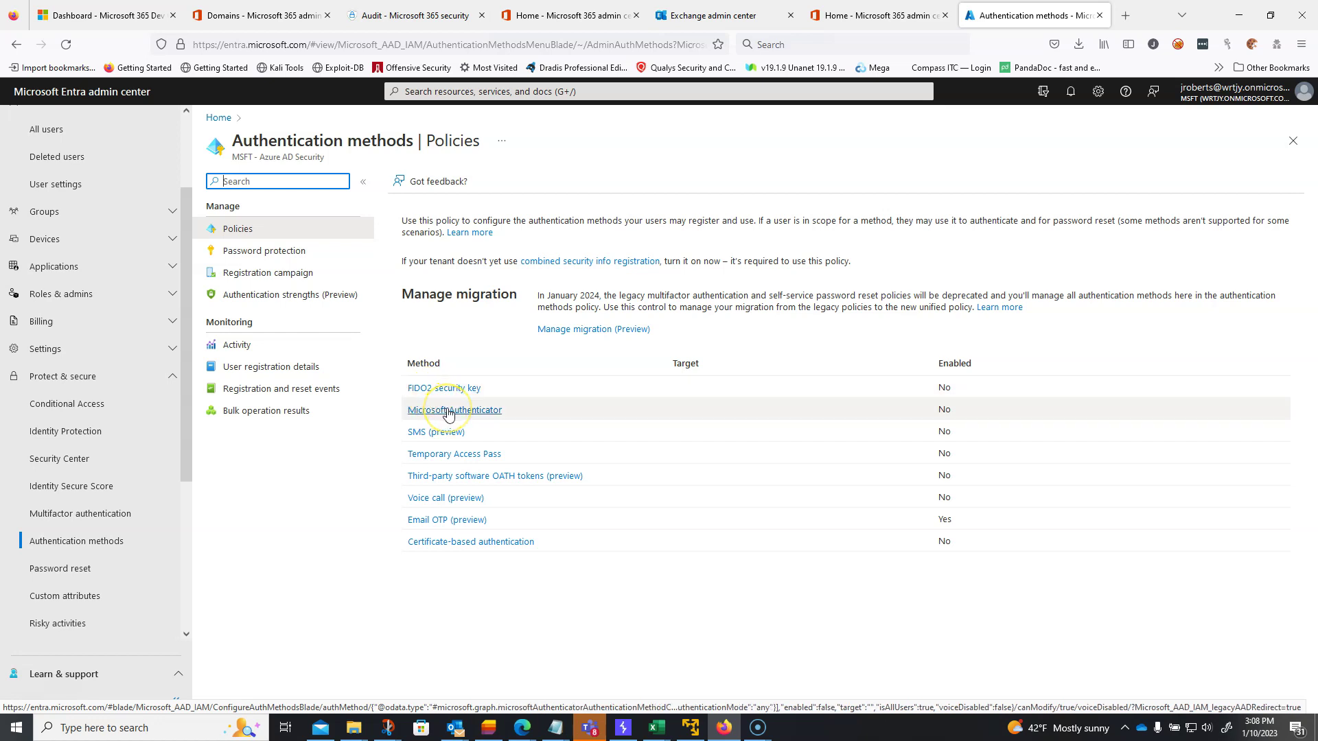
{"action": "left_click", "coordinate": [449, 410]}
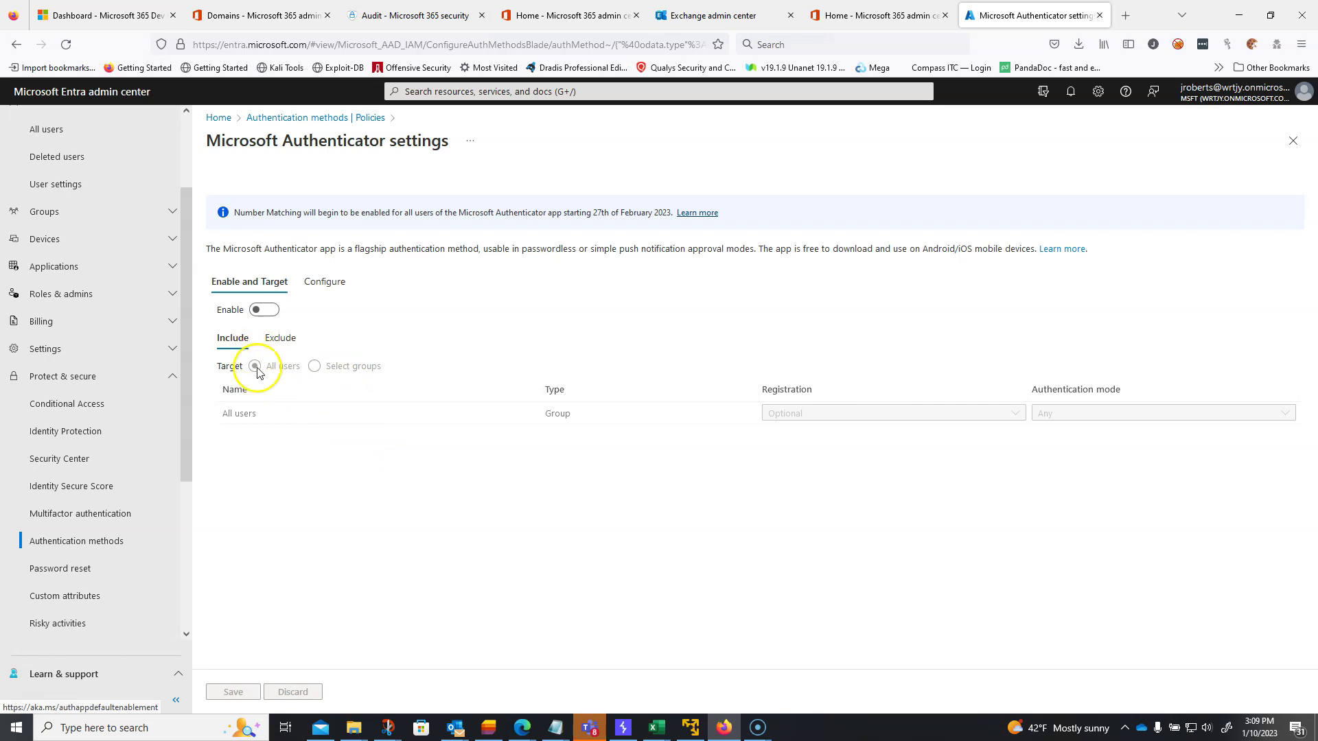
Turn on Microsoft Authenticator for all users with authentication mode Passwordless.
{"action": "double_click", "coordinate": [295, 217]}
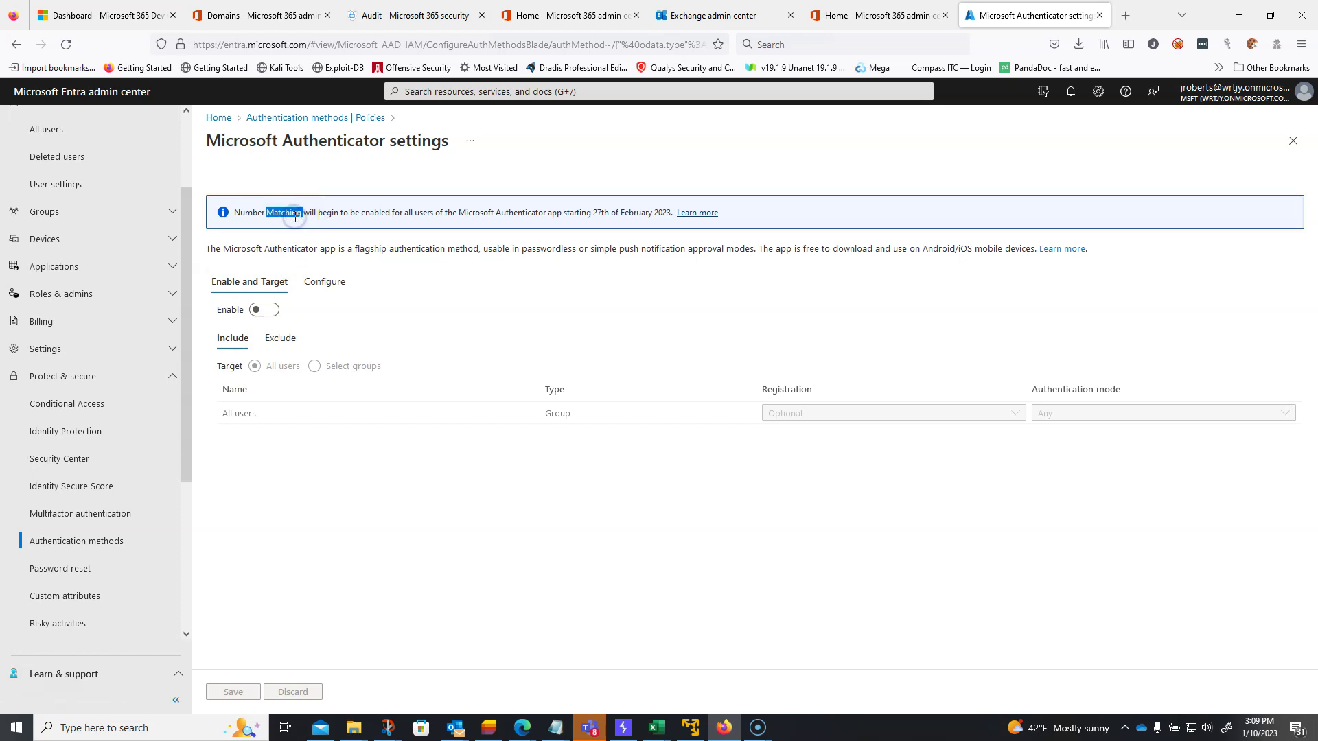
{"action": "left_click", "coordinate": [412, 323]}
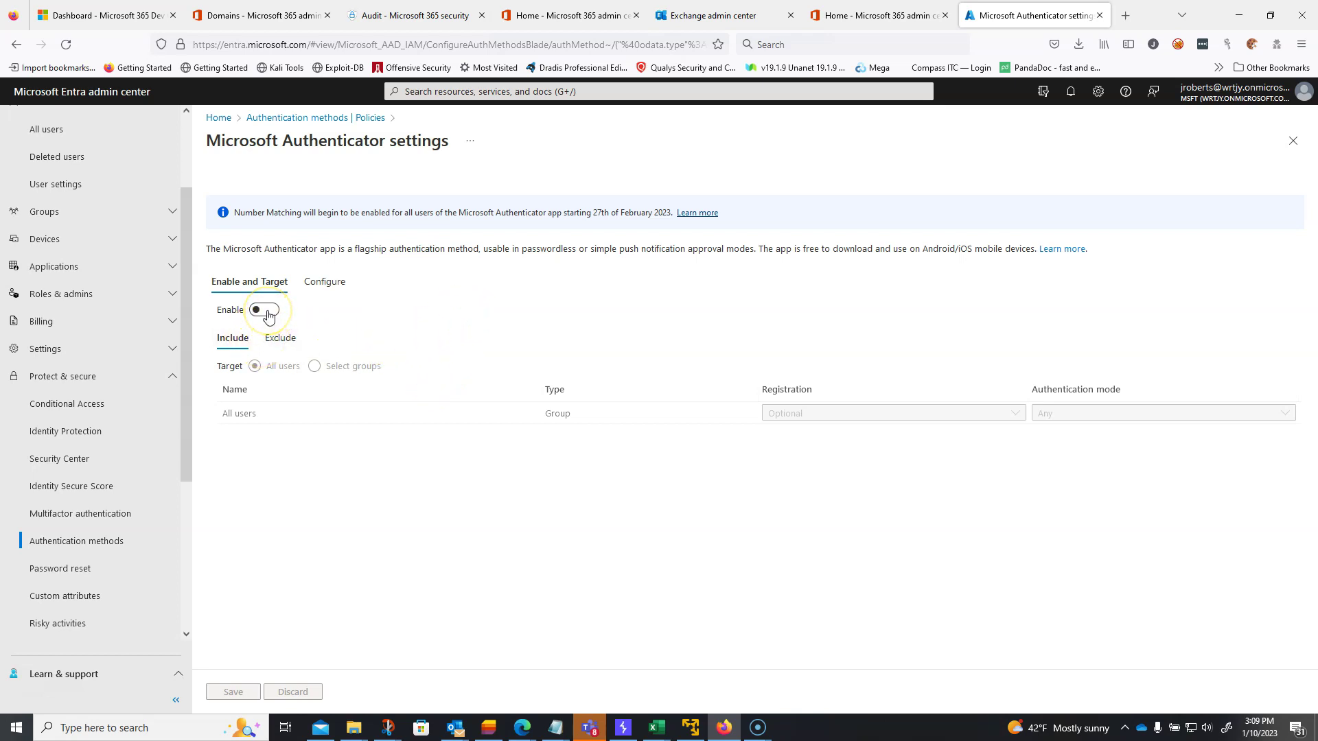
{"action": "left_click", "coordinate": [268, 312]}
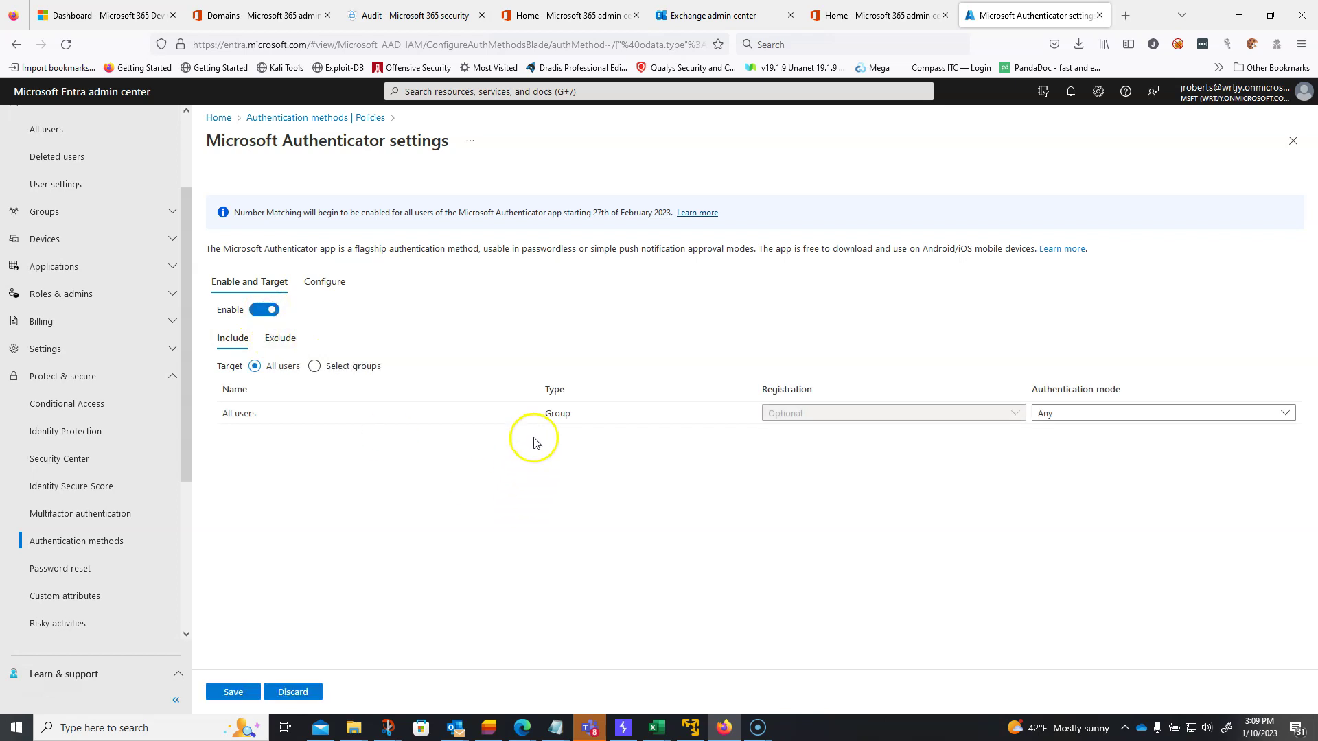
{"action": "left_click", "coordinate": [1091, 416]}
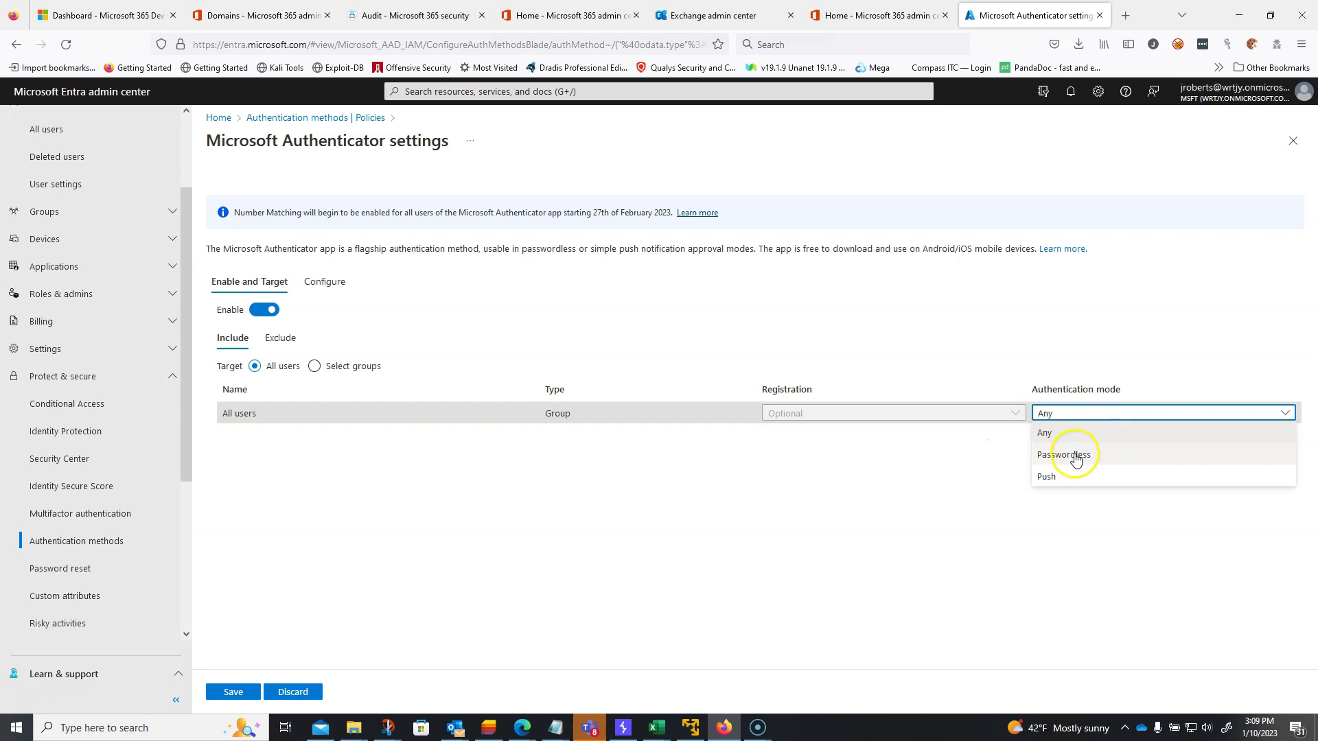
{"action": "left_click", "coordinate": [1076, 456]}
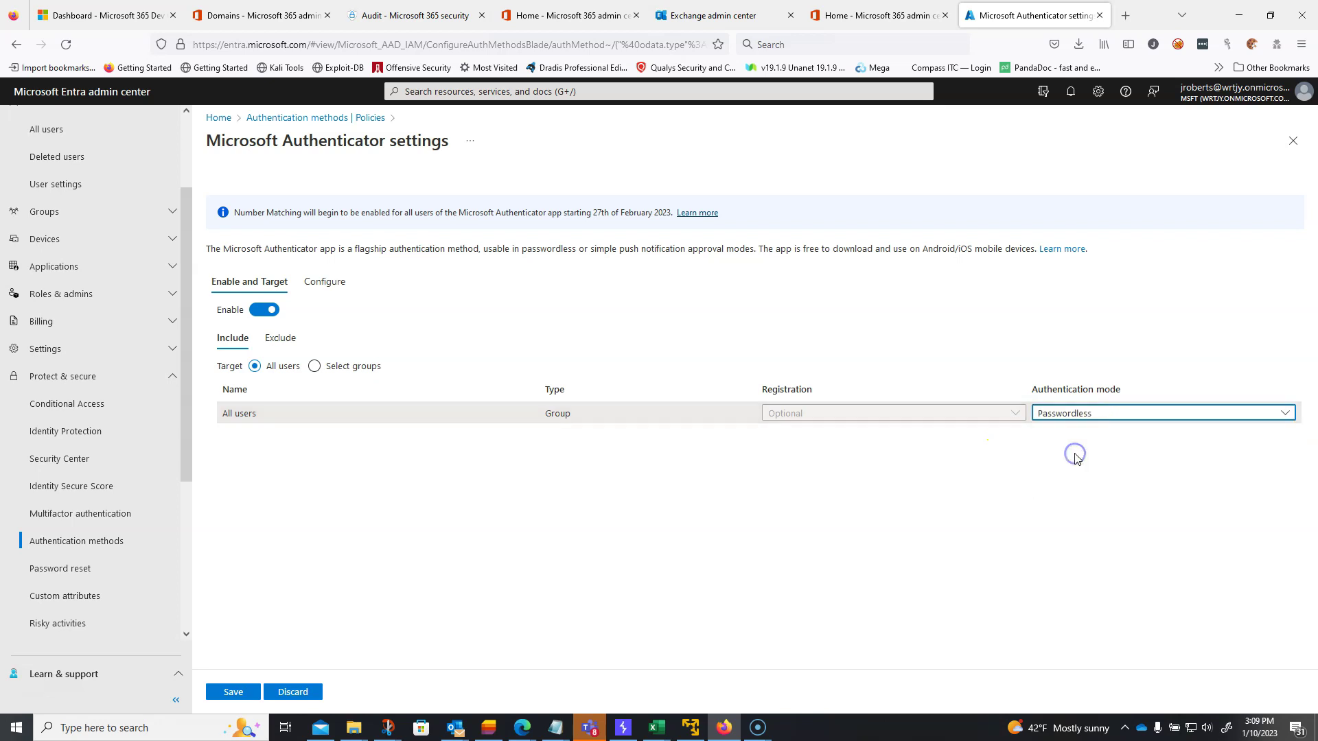
{"action": "left_click", "coordinate": [1087, 420]}
{"action": "left_click", "coordinate": [1084, 349]}
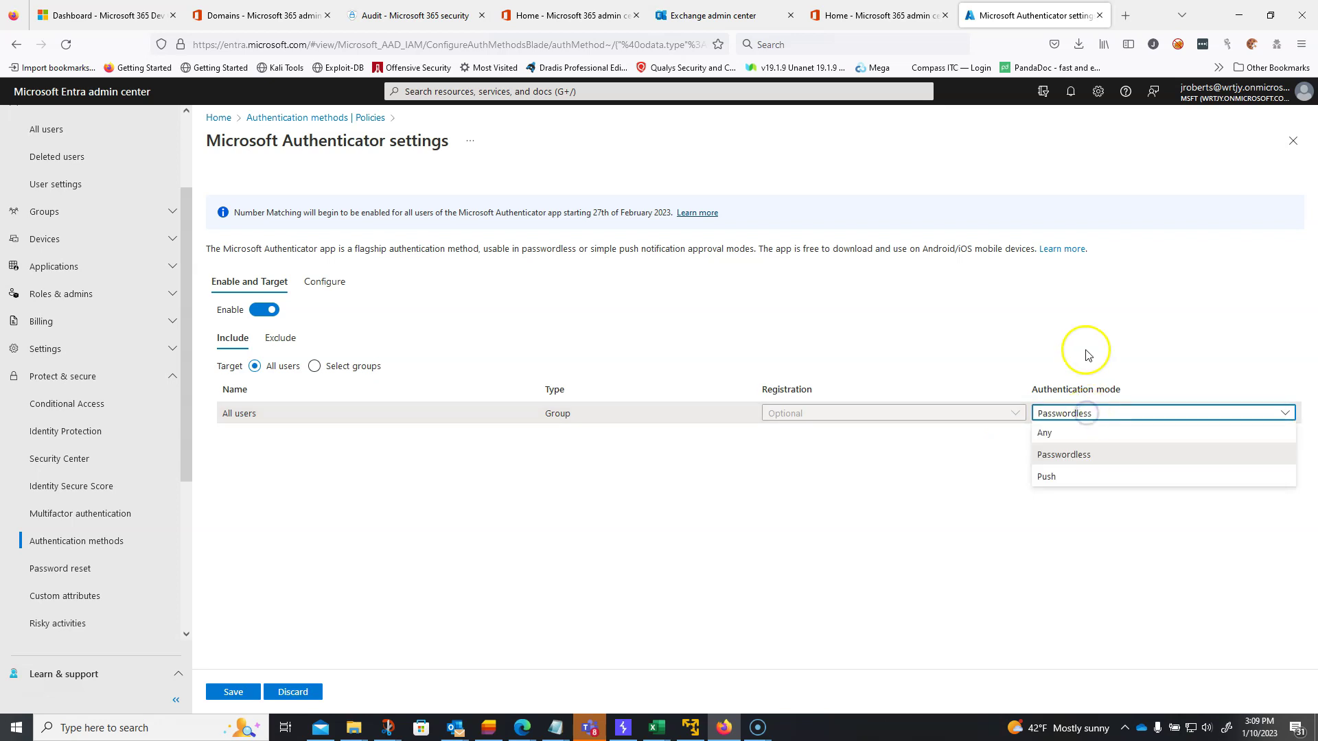
{"action": "left_click", "coordinate": [943, 329]}
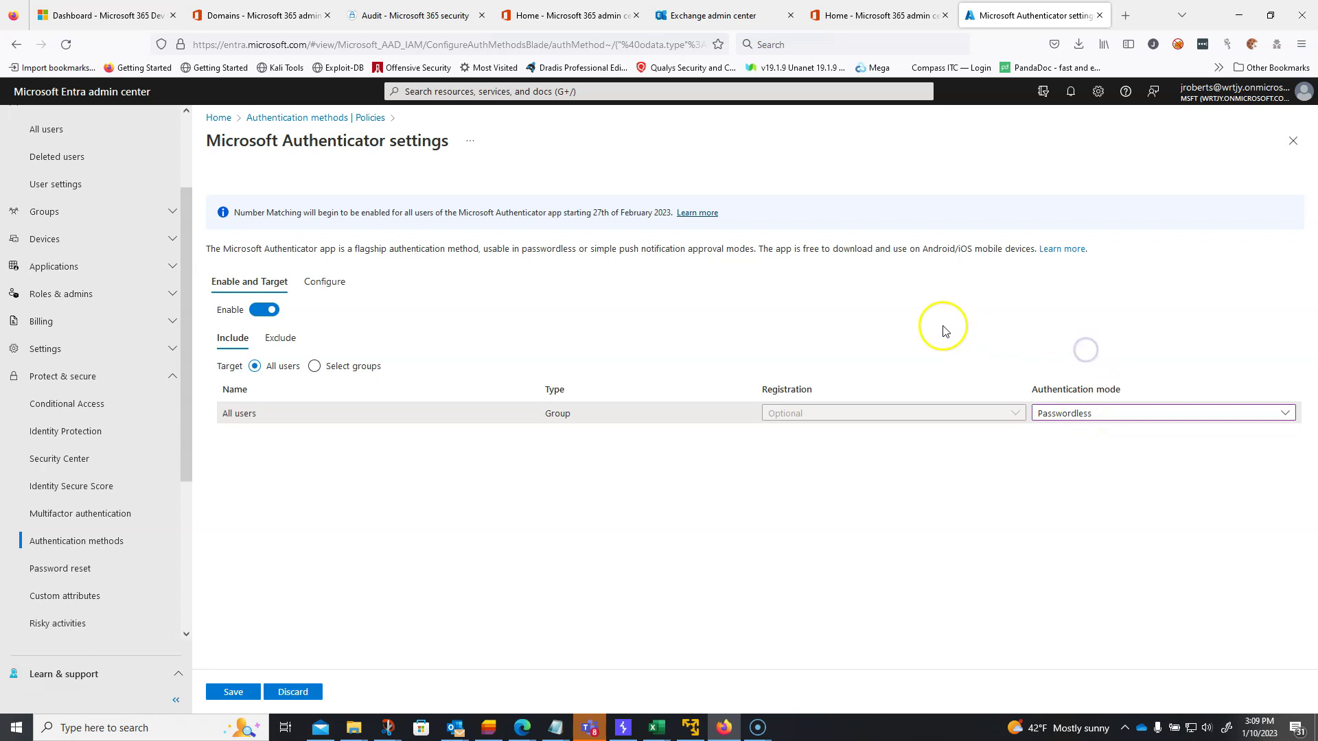
{"action": "left_click", "coordinate": [412, 305]}
{"action": "left_click", "coordinate": [383, 324]}
Set number matching to Enabled in the Authenticator feature settings, noting the 27 February rollout date.
{"action": "left_click", "coordinate": [338, 288]}
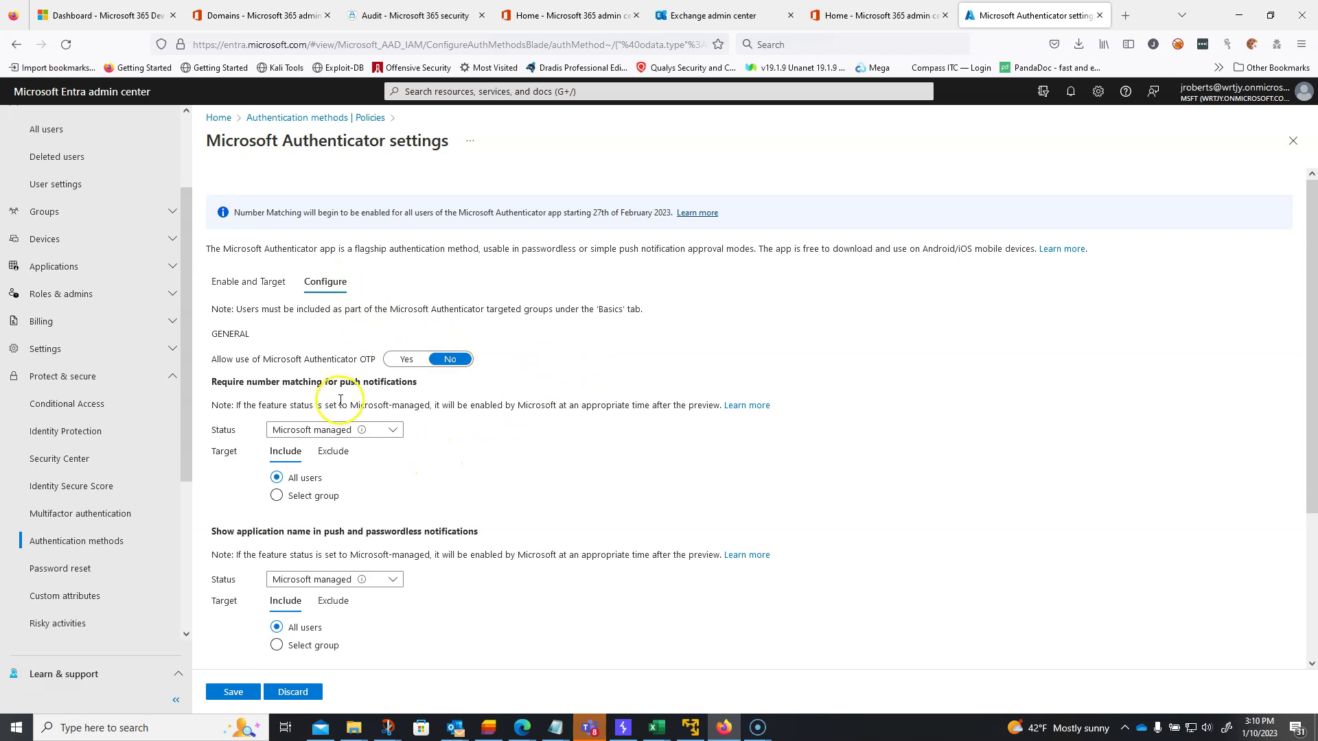
{"action": "left_click", "coordinate": [386, 431]}
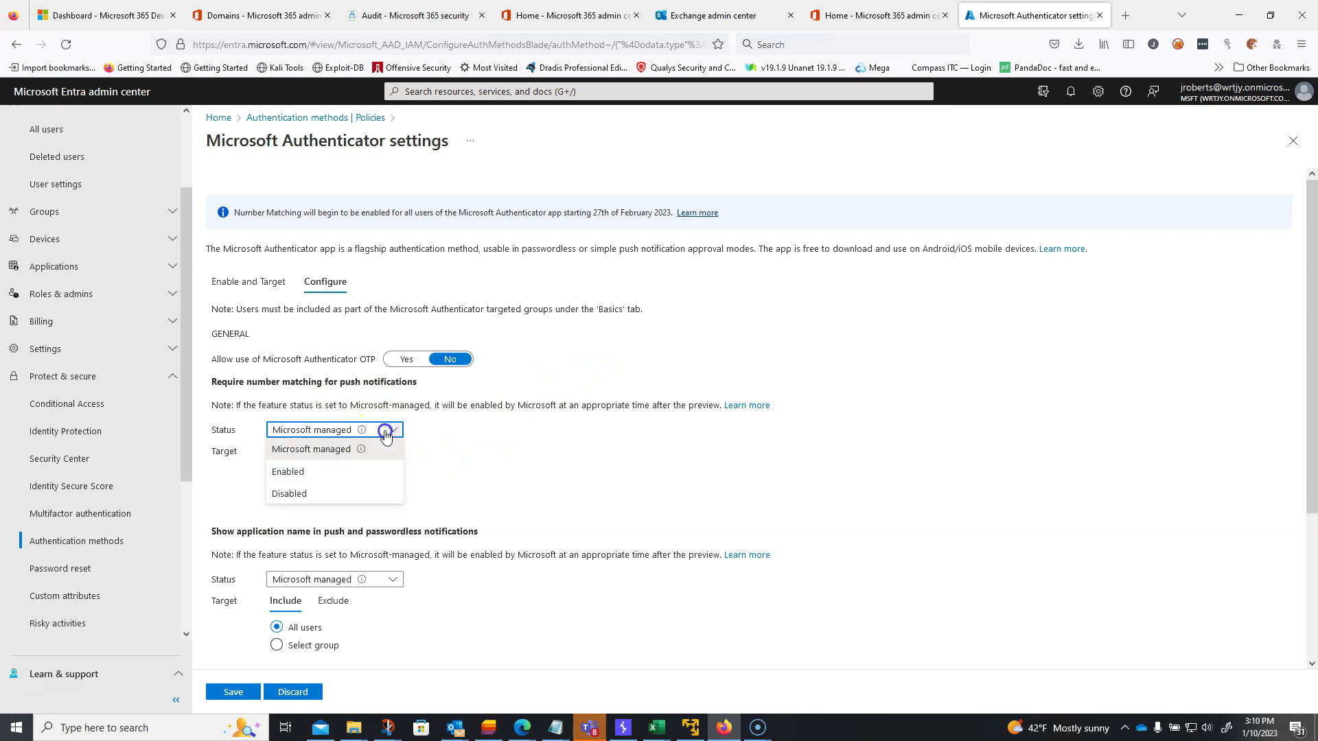
{"action": "left_click", "coordinate": [300, 471]}
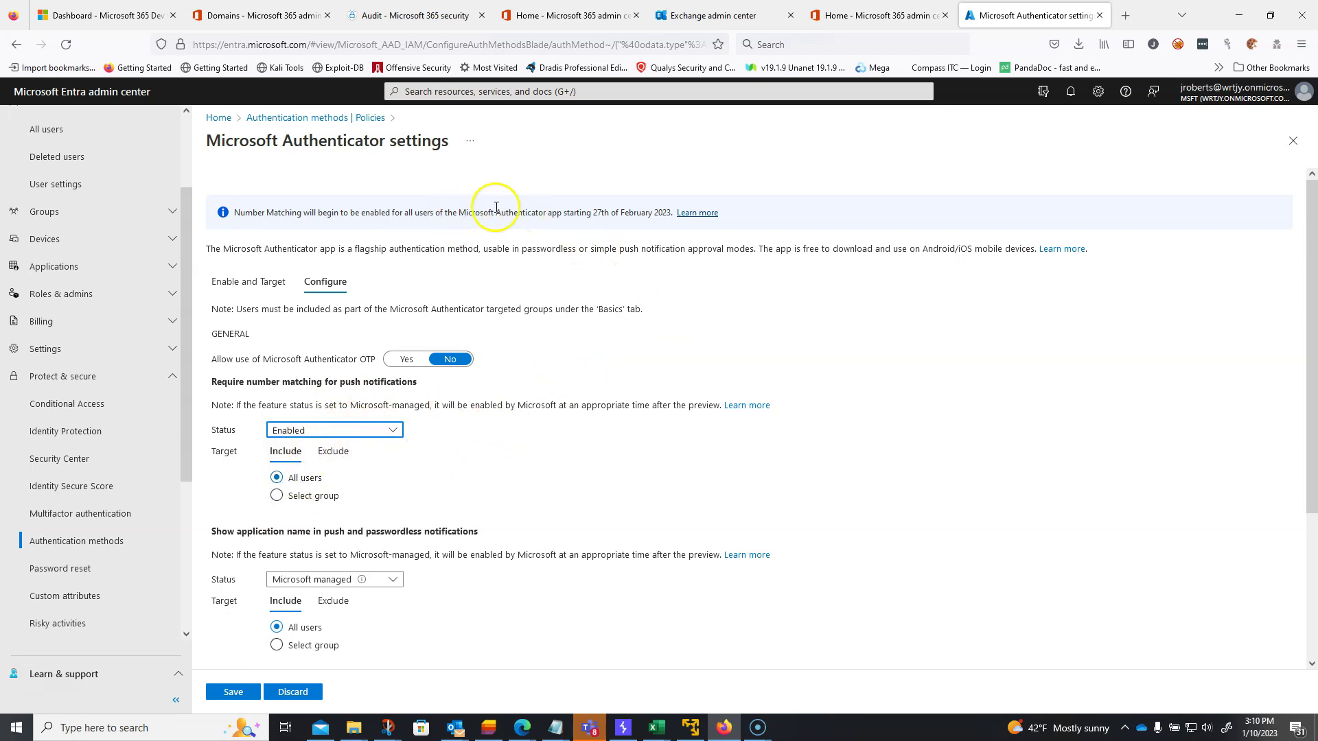
{"action": "left_click_drag", "start_coordinate": [591, 212], "coordinate": [672, 214]}
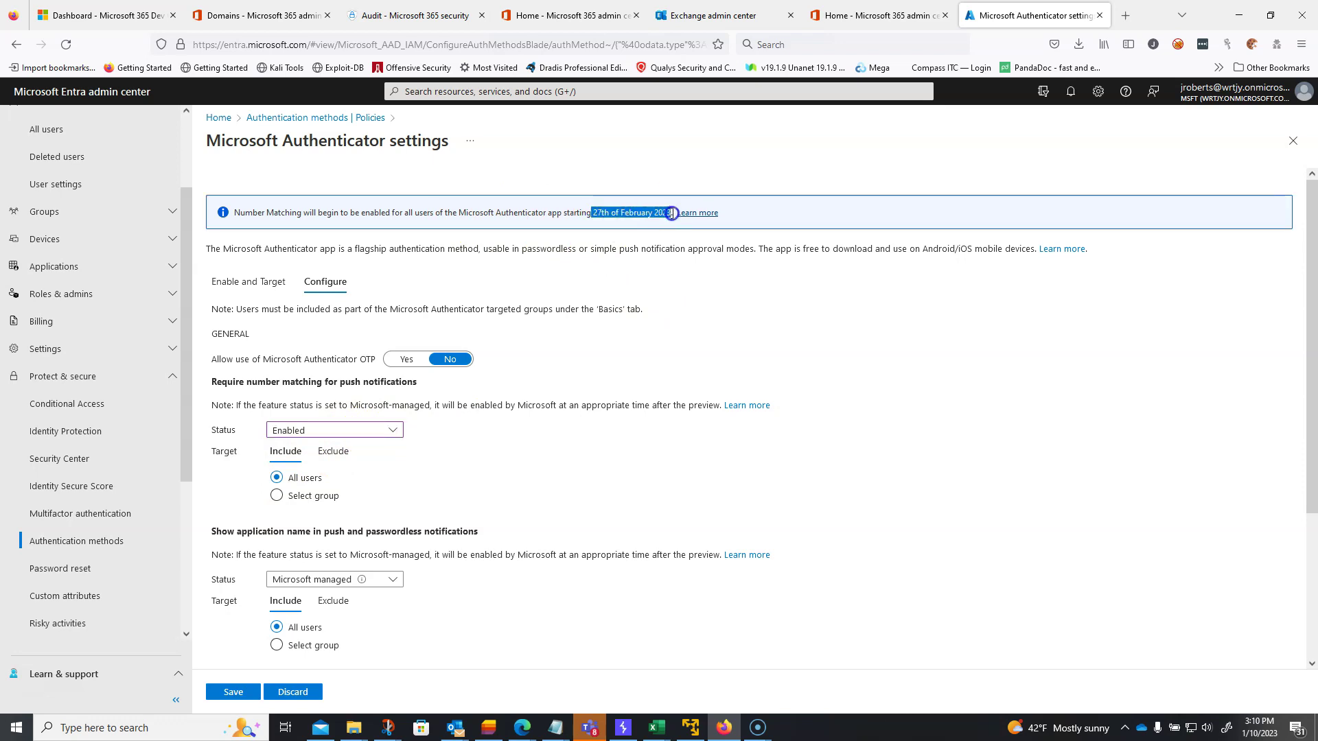
Set both application name and geographic location display to Enabled in Authenticator notifications.
{"action": "scroll", "coordinate": [536, 494], "scroll_direction": "down", "scroll_amount": 2}
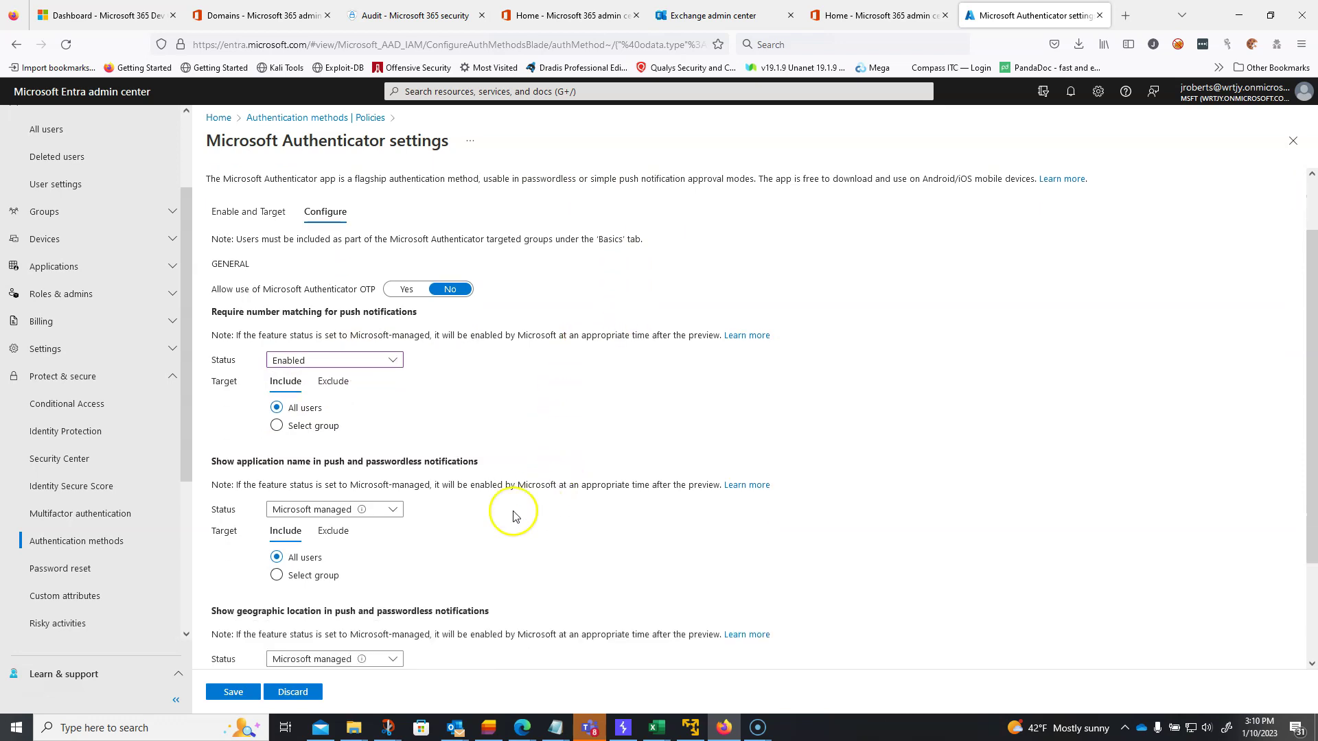
{"action": "left_click", "coordinate": [397, 510]}
{"action": "left_click", "coordinate": [338, 551]}
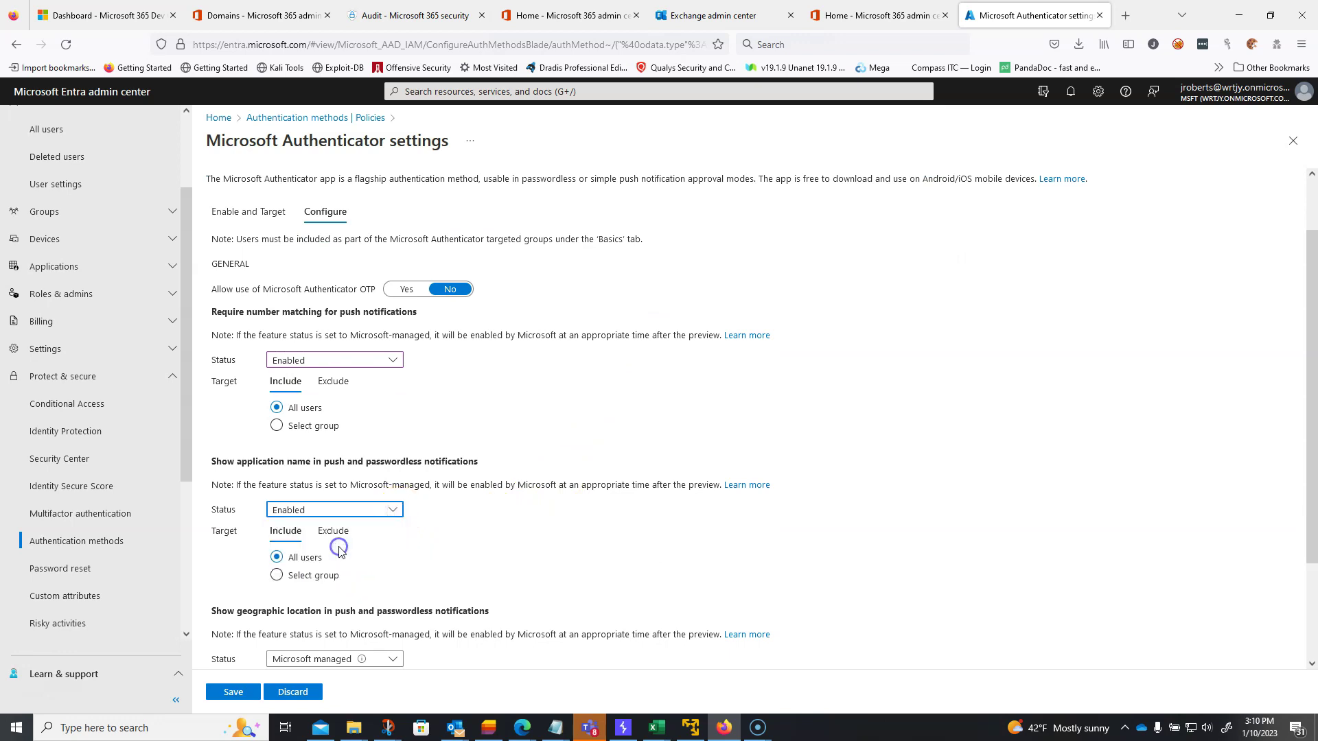
{"action": "scroll", "coordinate": [557, 454], "scroll_direction": "down", "scroll_amount": 3}
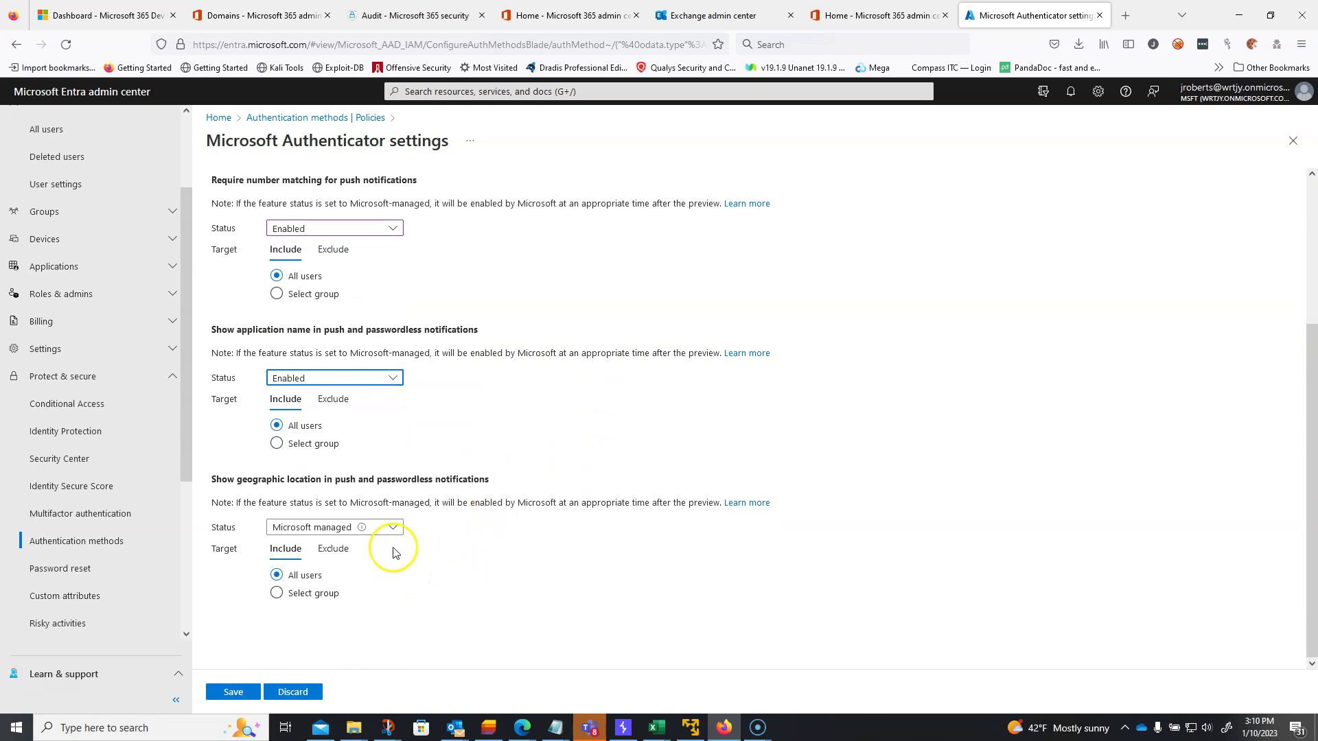
{"action": "left_click", "coordinate": [395, 528]}
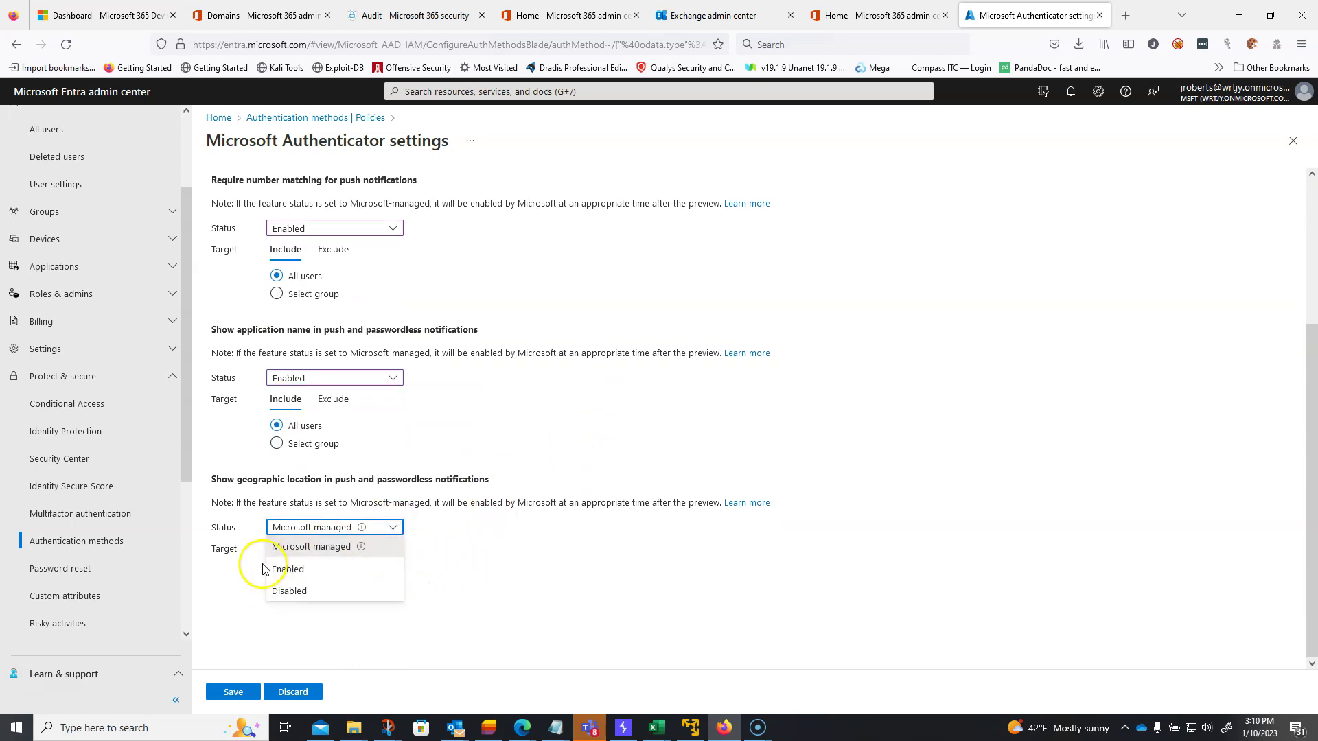
{"action": "left_click", "coordinate": [285, 571]}
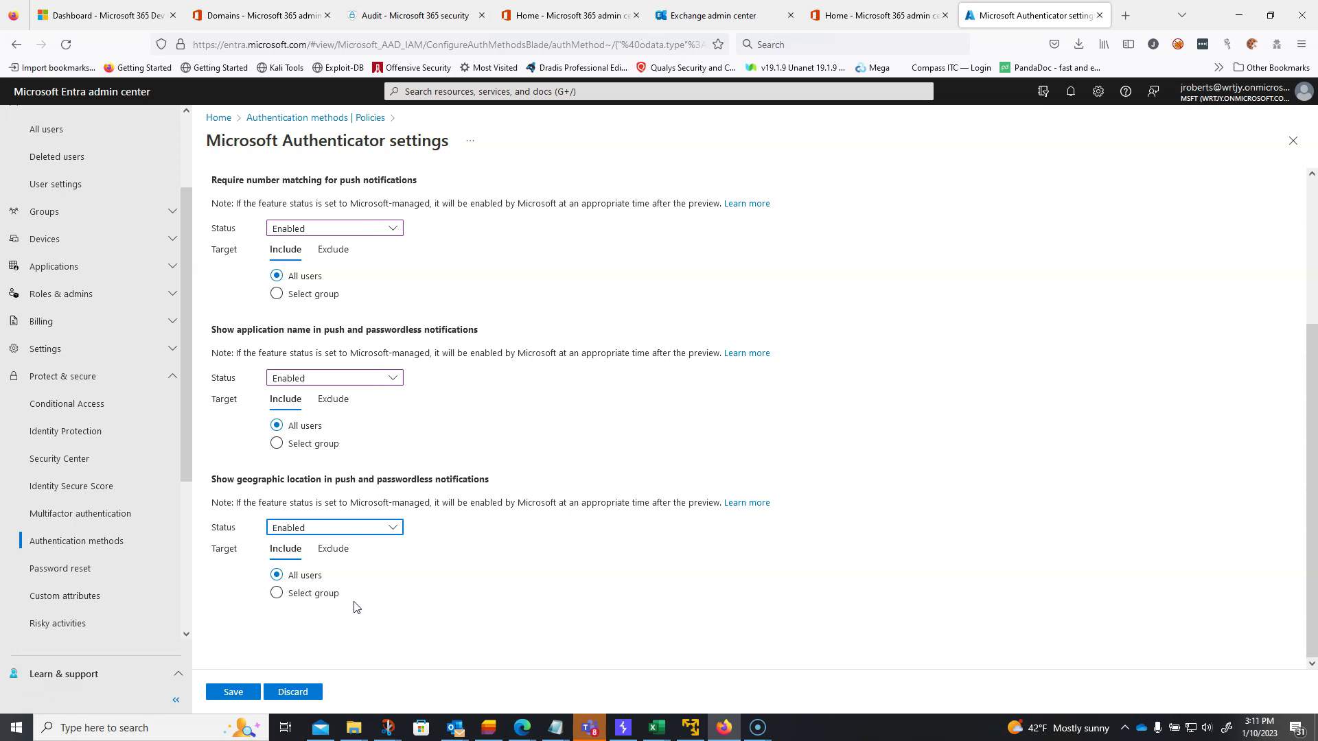
Save the Microsoft Authenticator configuration and dismiss the incoming Outlook mail notification.
{"action": "left_click", "coordinate": [234, 695]}
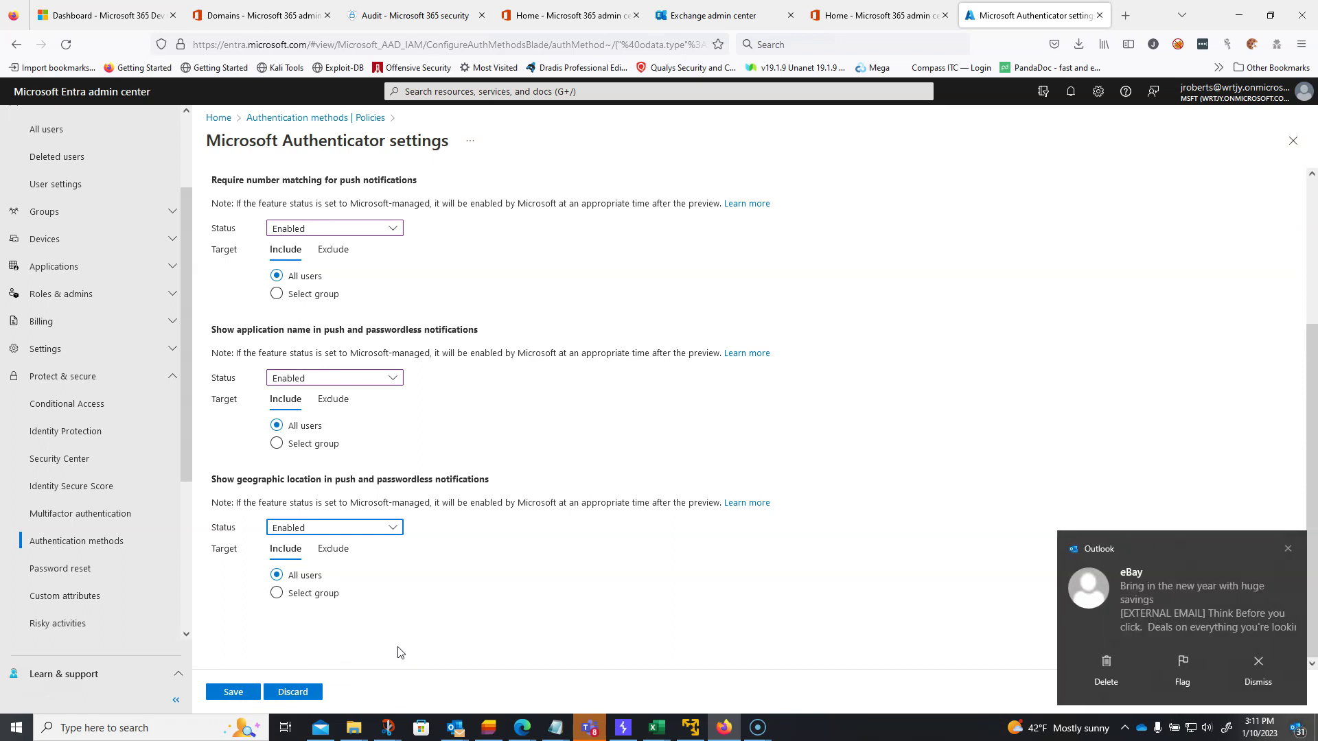
{"action": "left_click", "coordinate": [1288, 548]}
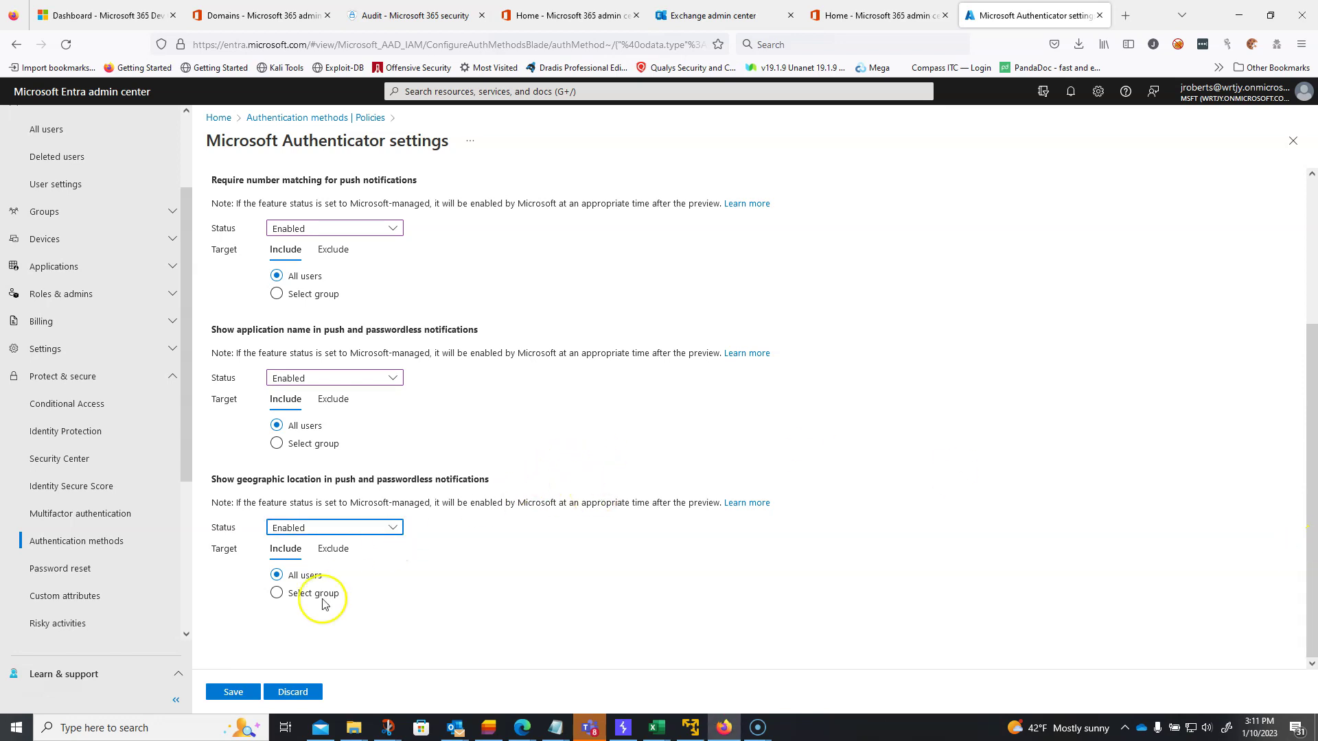